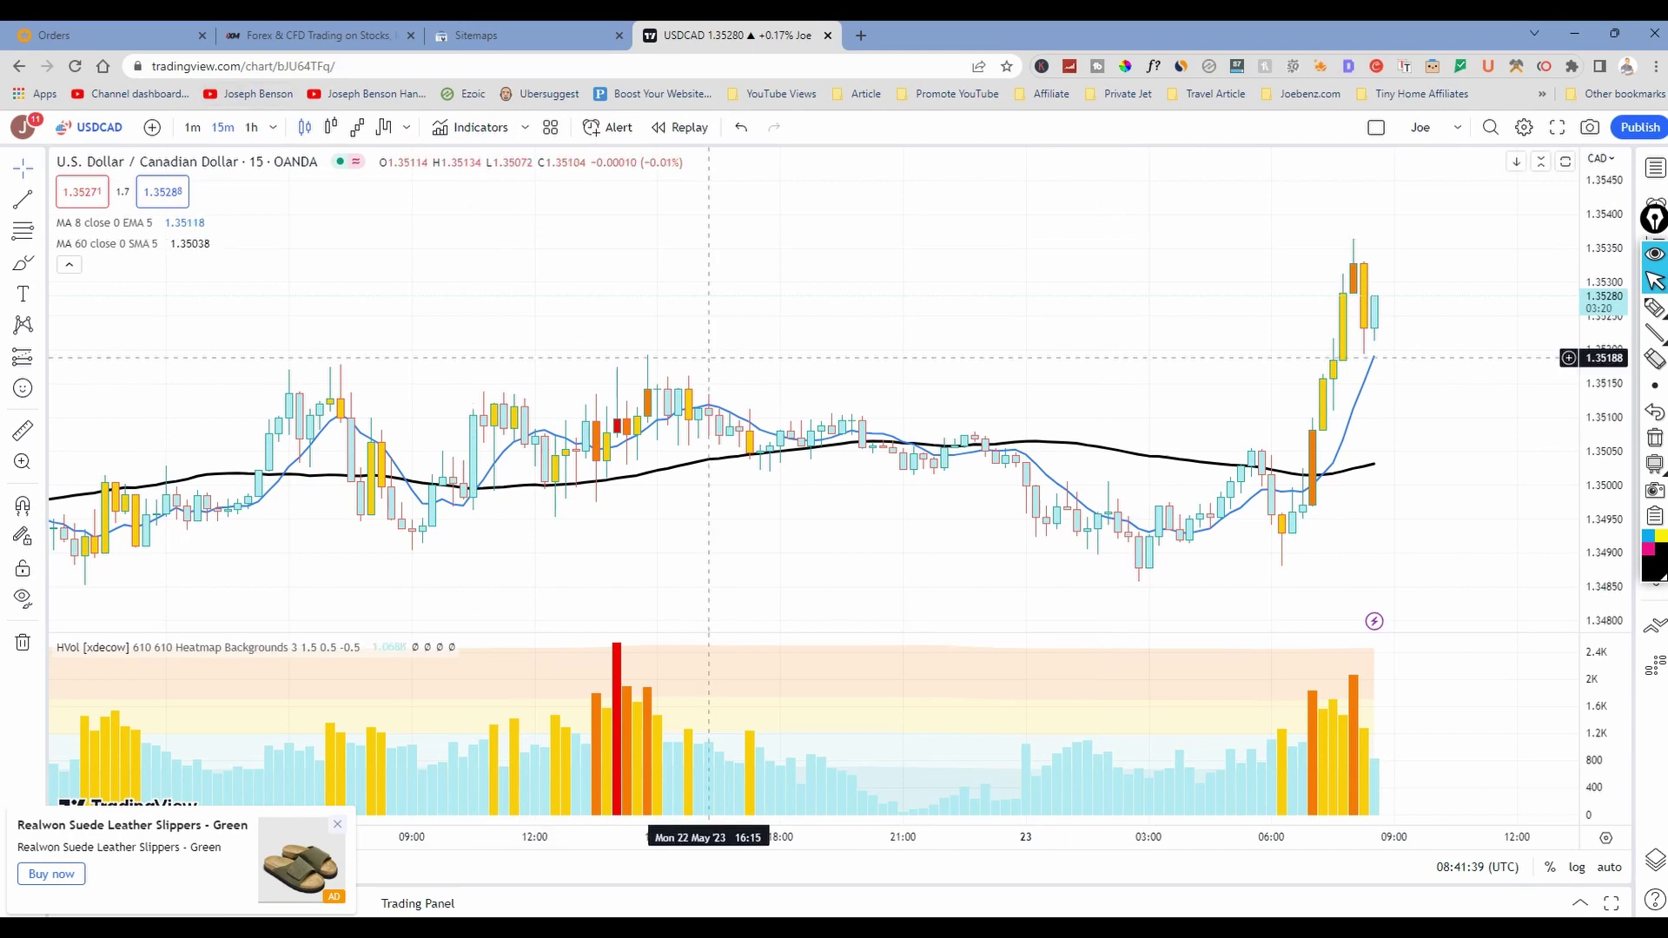
Review the Inputs, Style and Visibility settings of the HVol [xdecow] indicator in the volume pane
left_click_drag(508, 323, 470, 329)
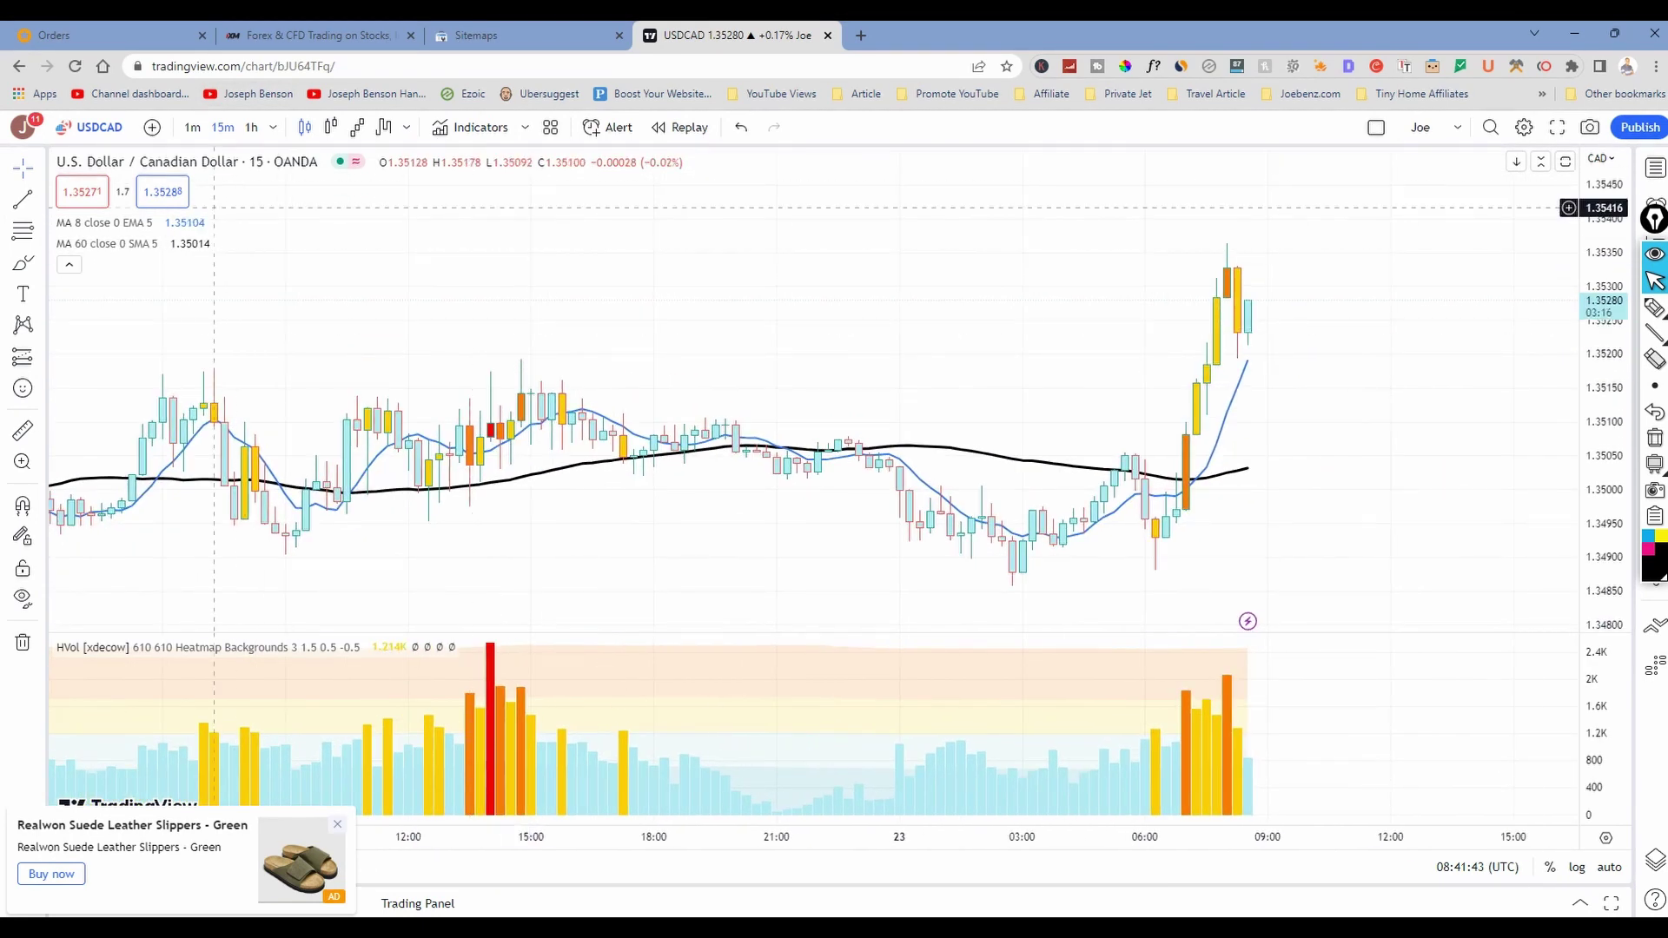
mouse_move(105, 223)
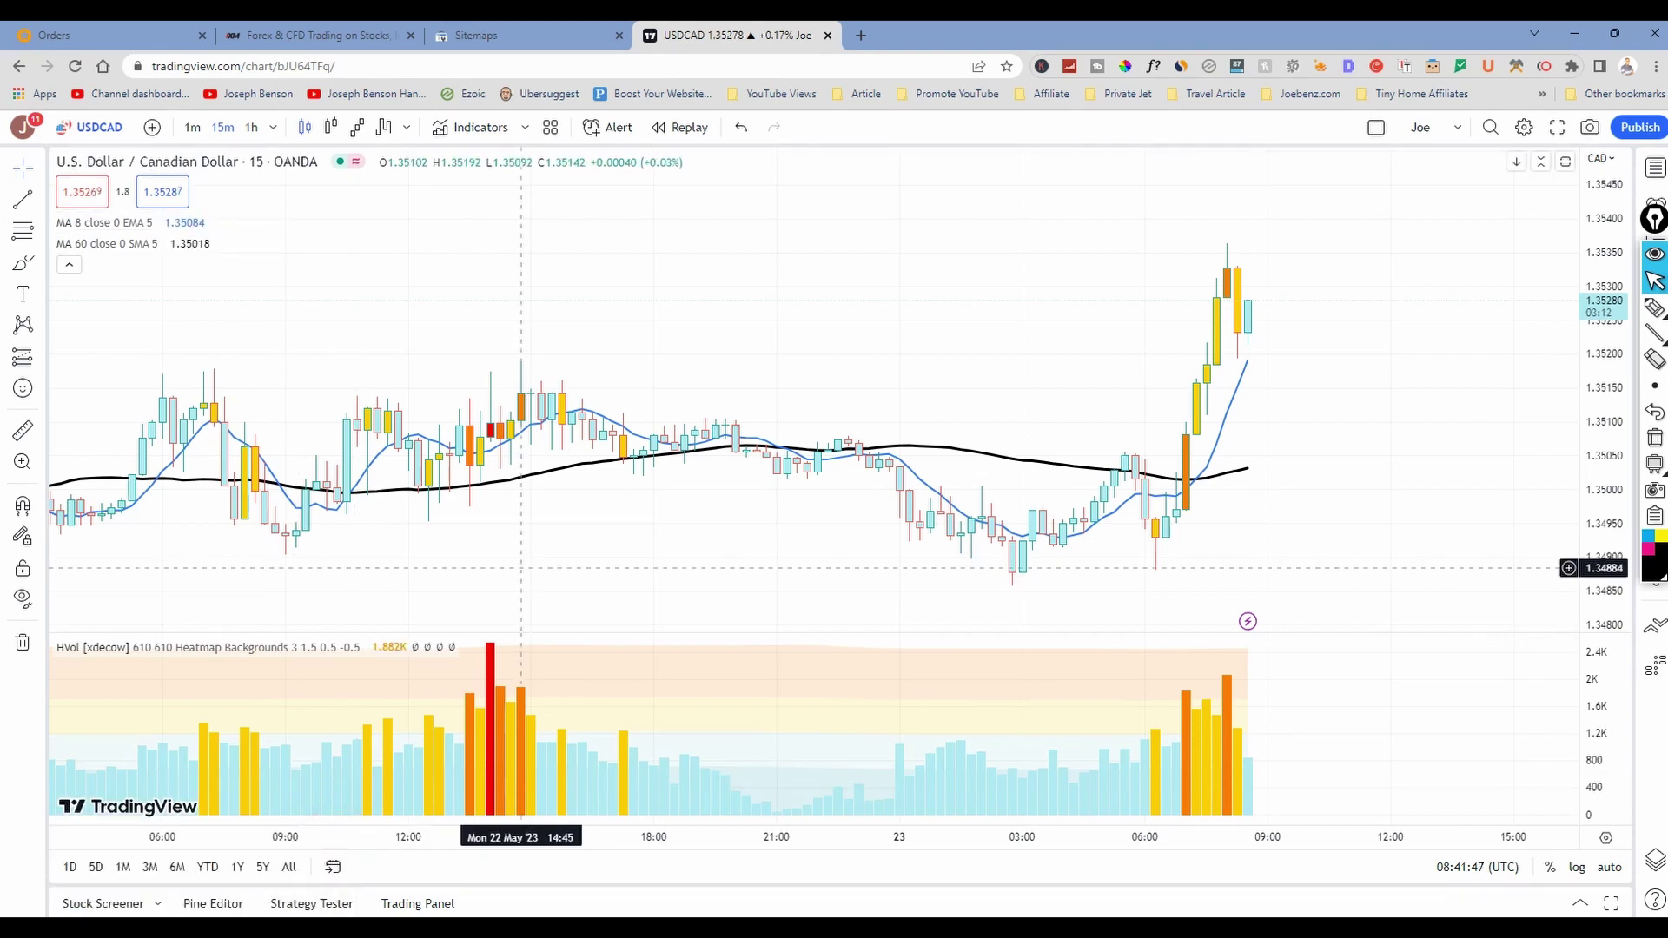
mouse_move(113, 647)
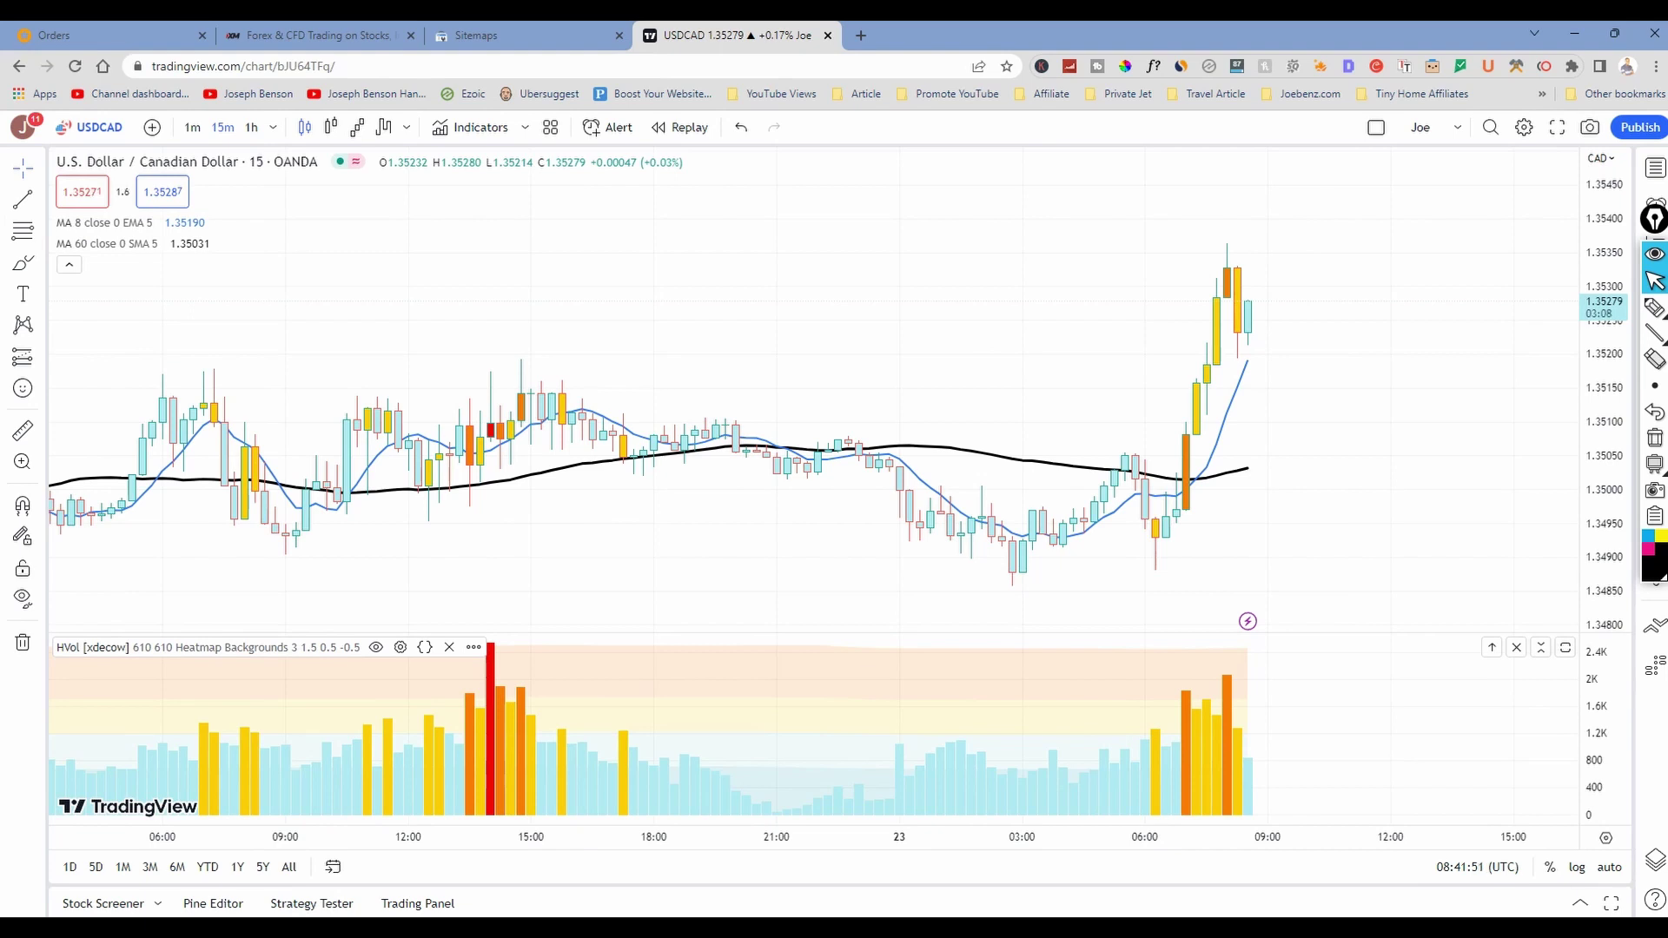
left_click(401, 648)
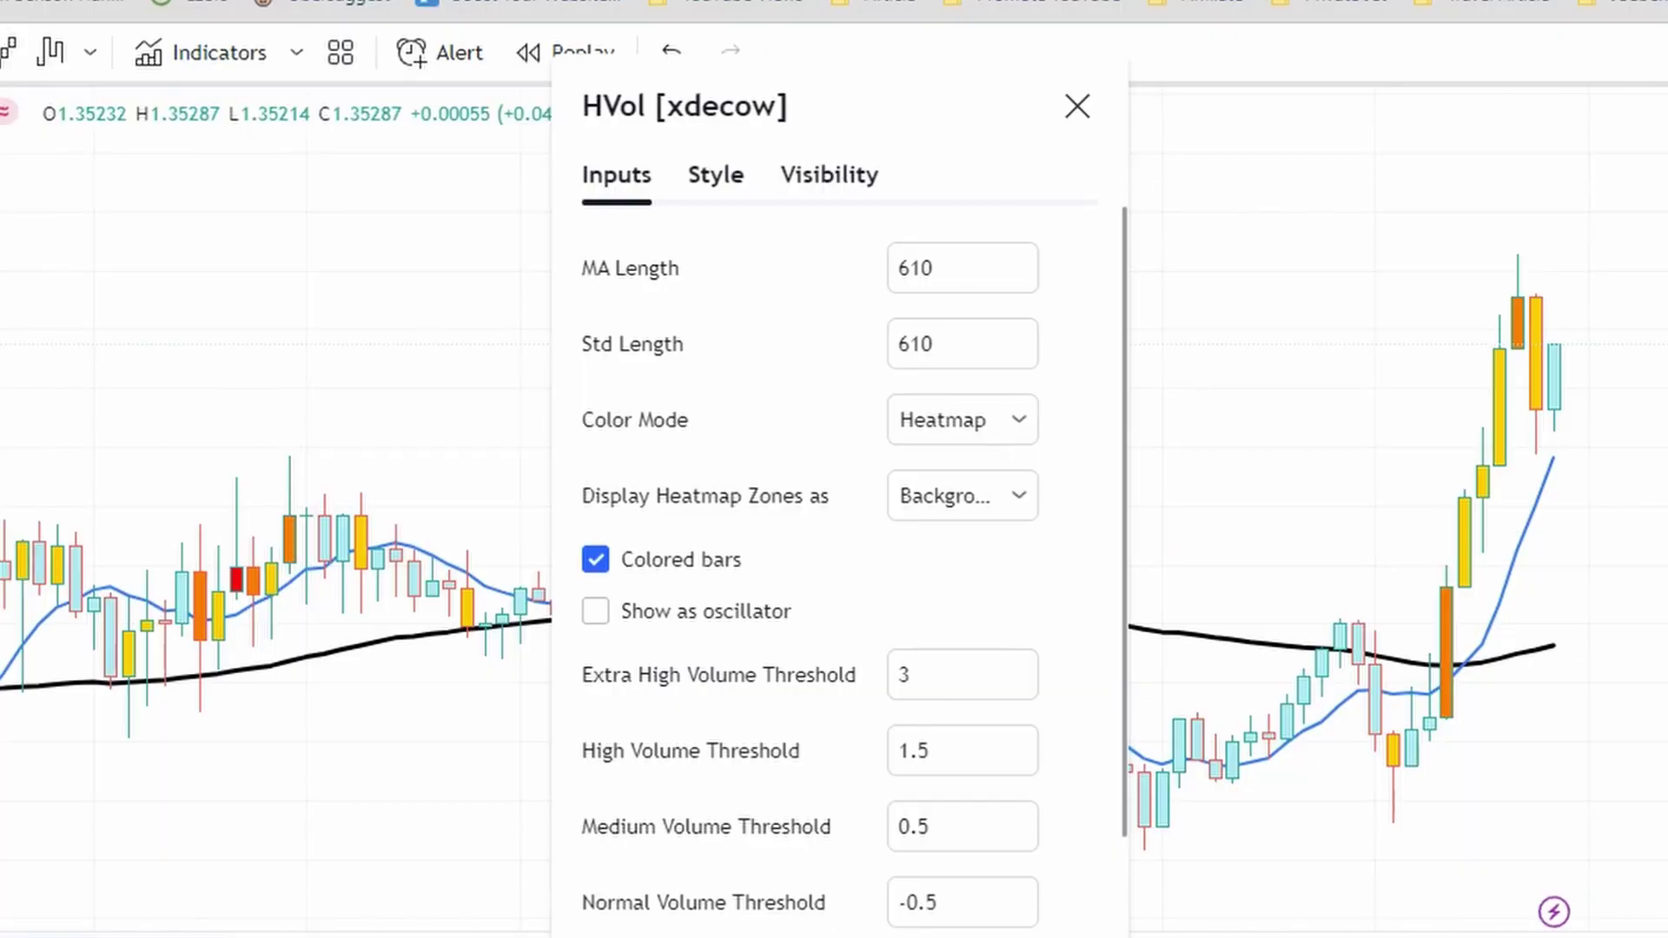
left_click(716, 174)
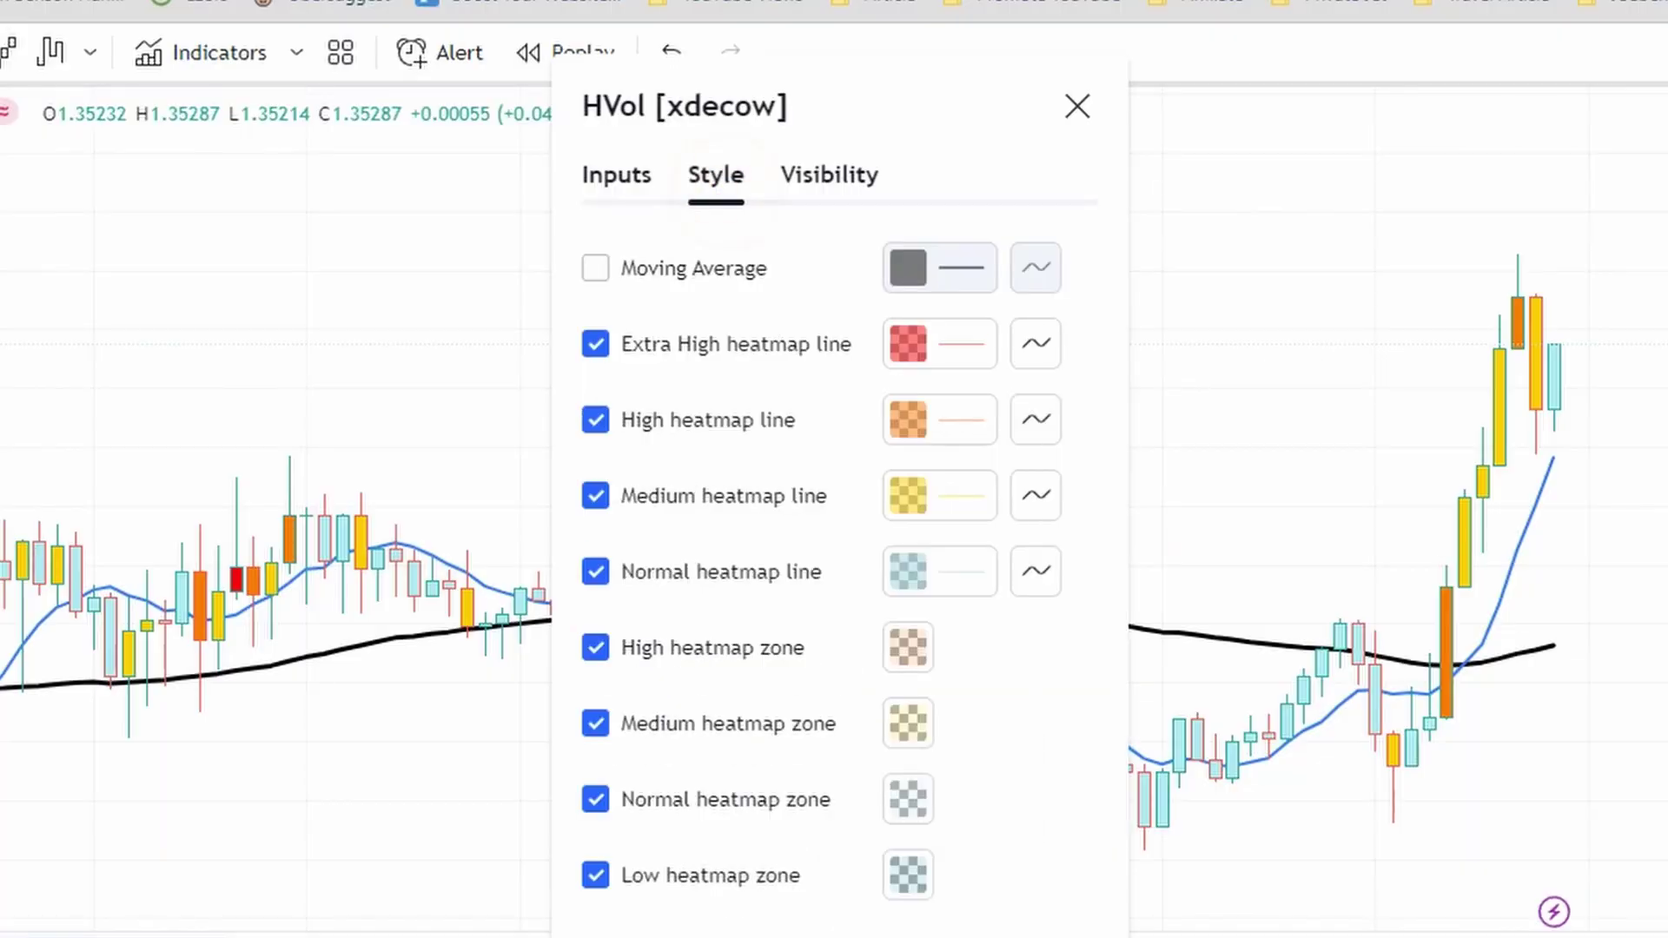
left_click(644, 174)
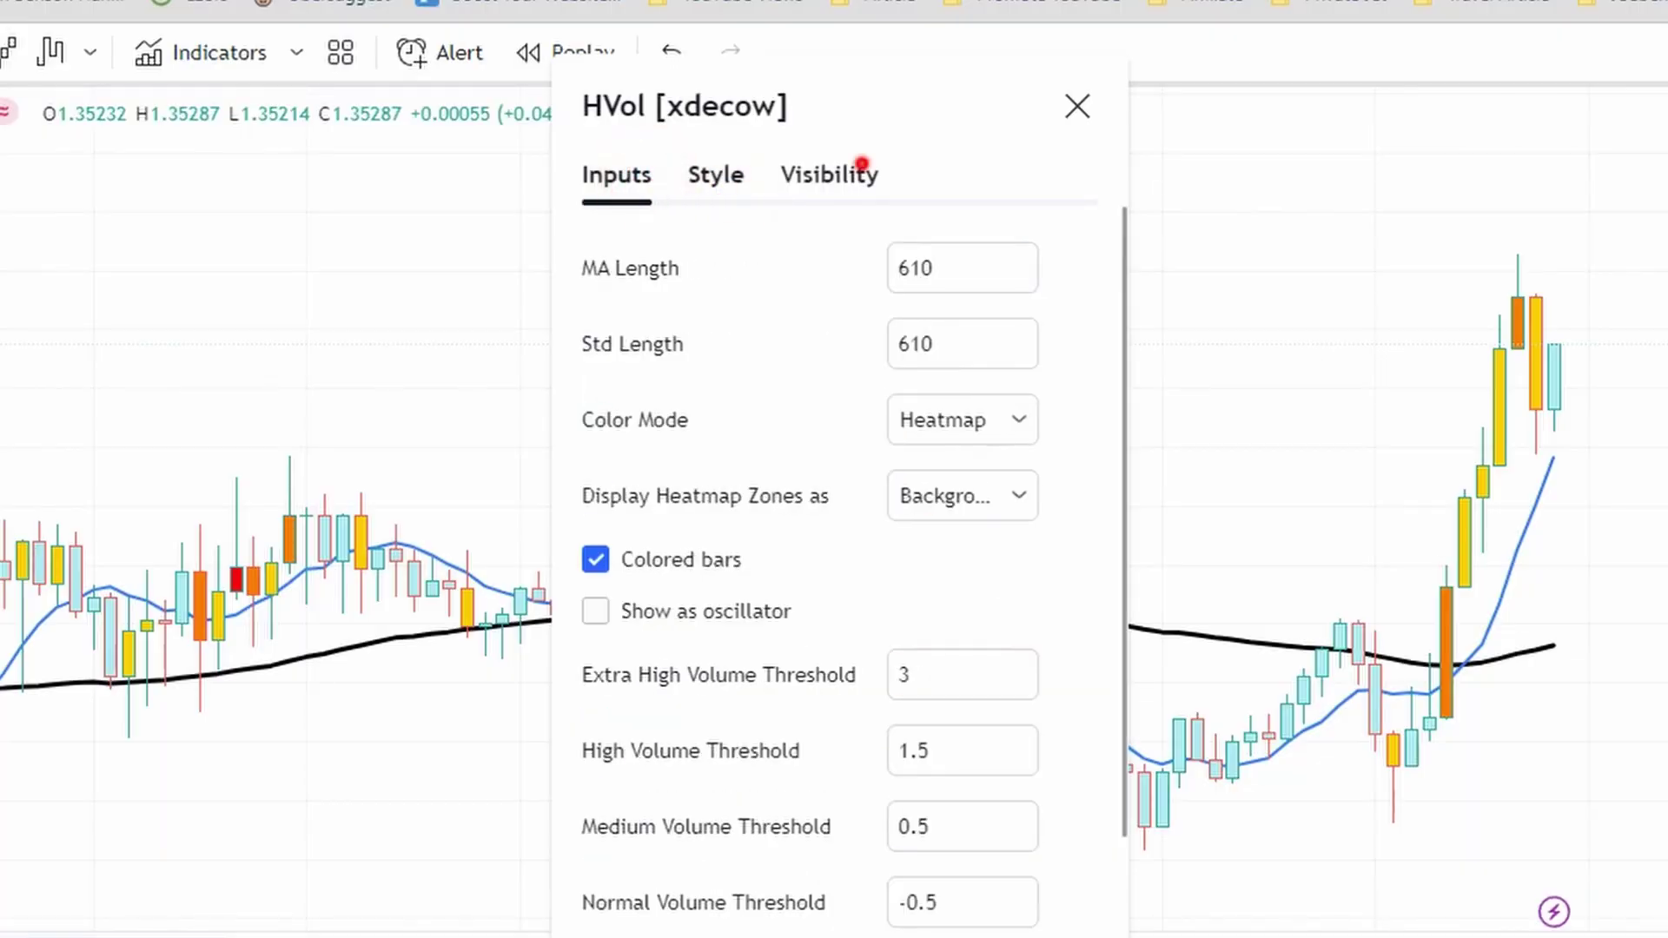
left_click(860, 169)
left_click(716, 175)
left_click(616, 175)
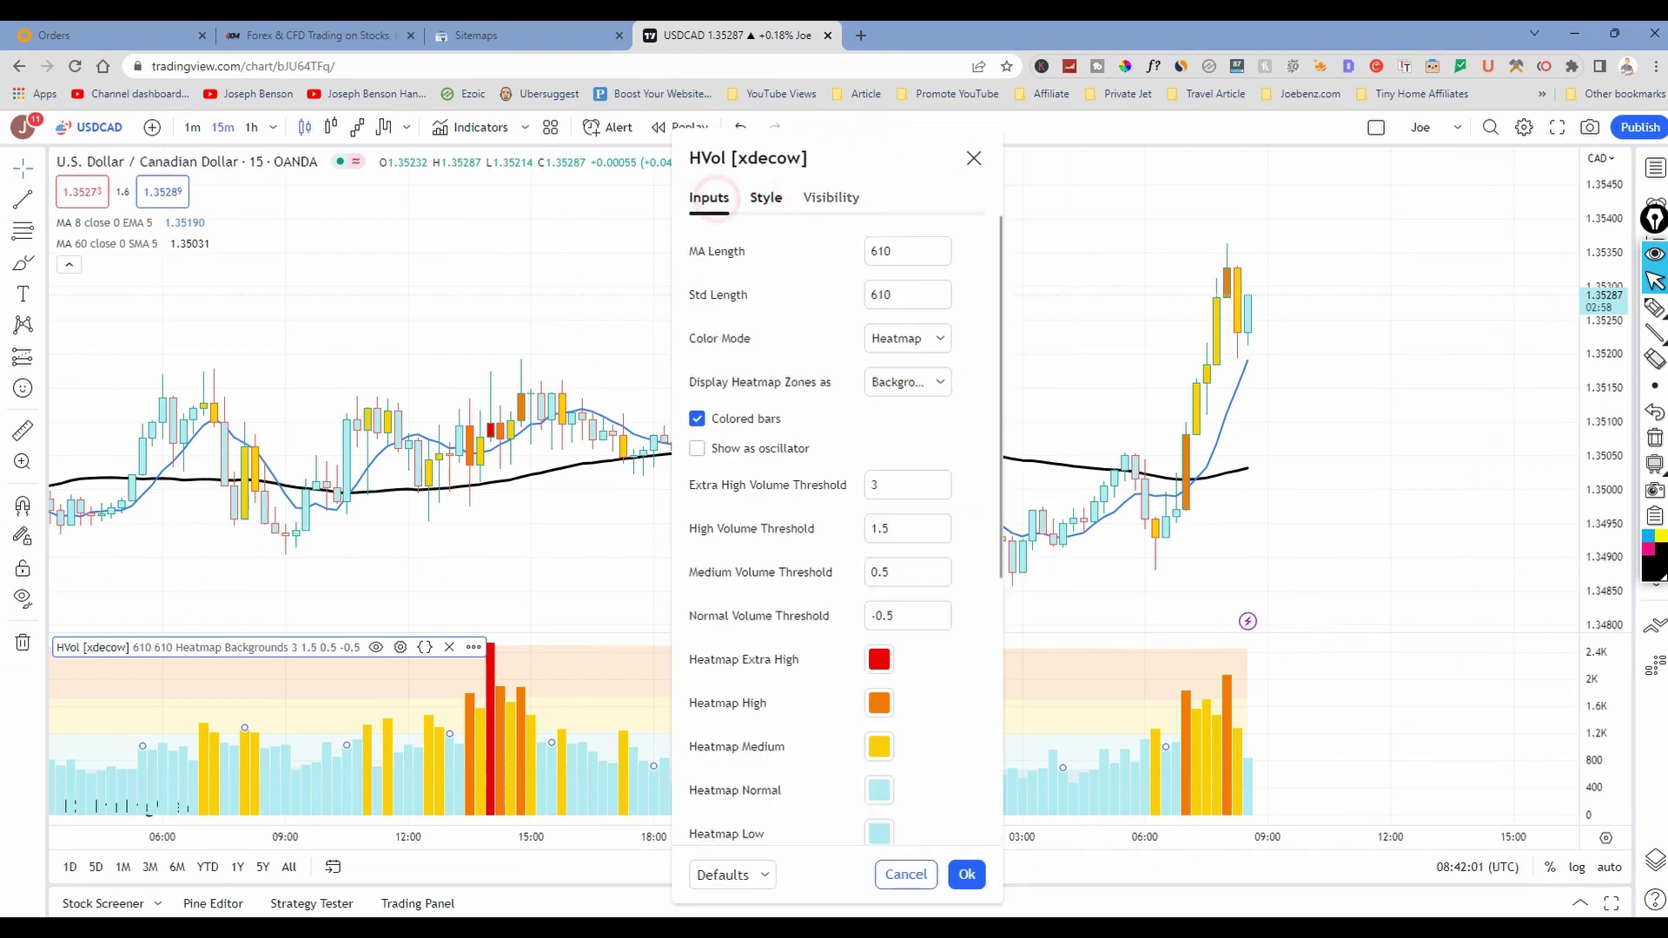
left_click(966, 874)
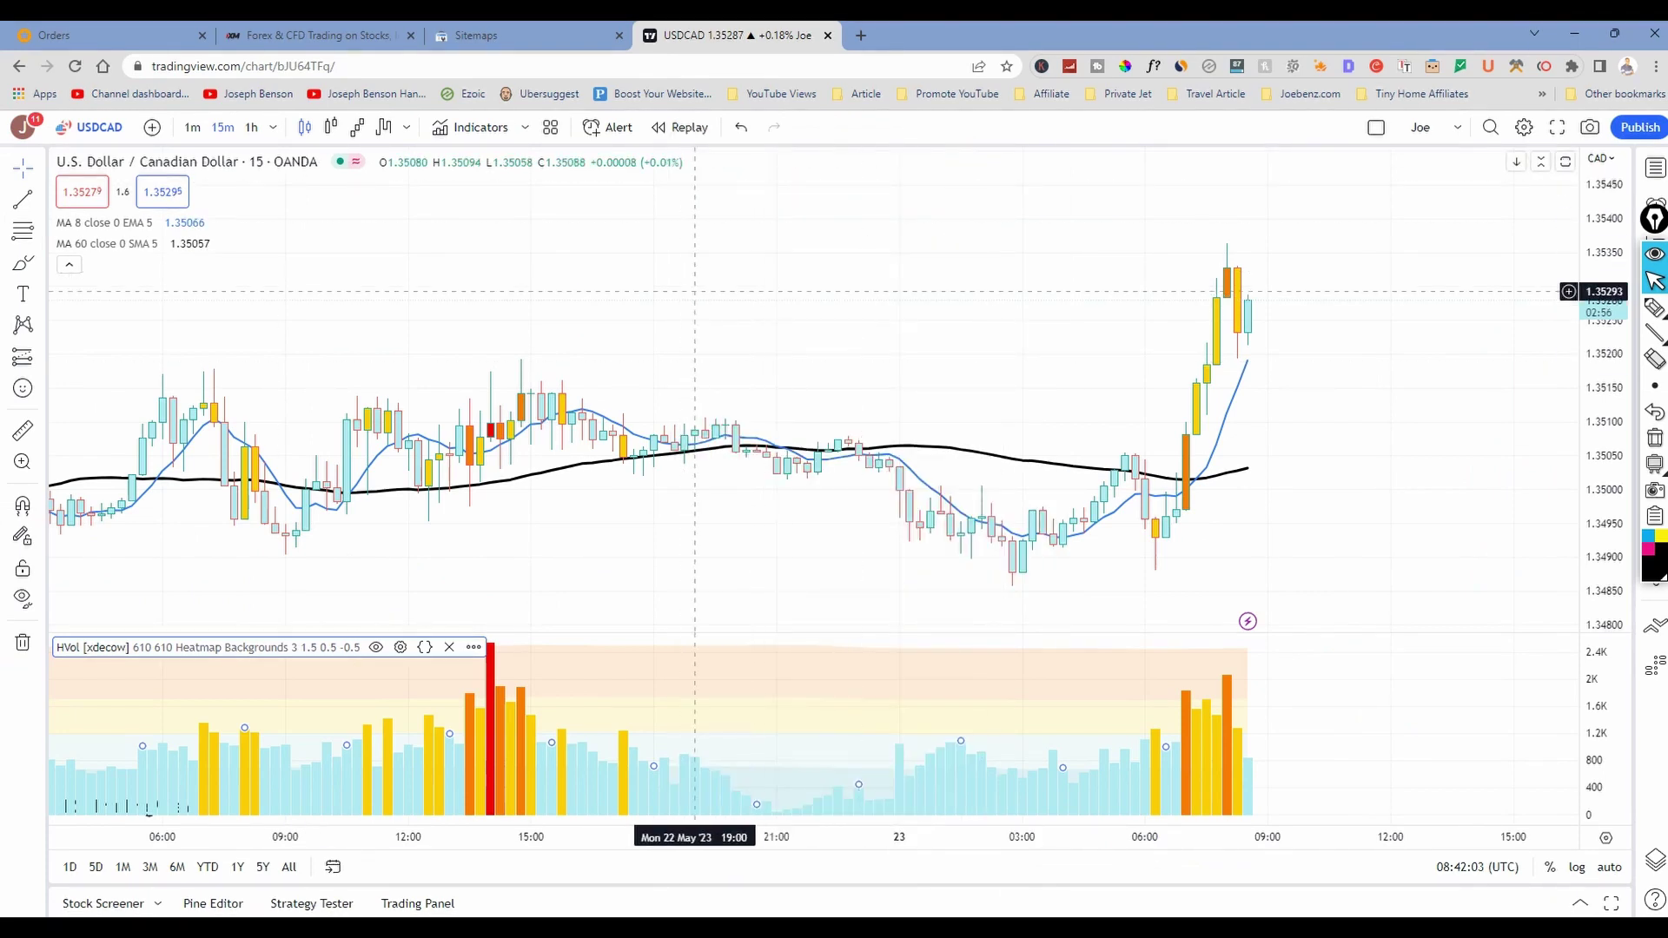
Search the indicator library for "heatmap volume" and leave the library without adding a script
left_click(480, 127)
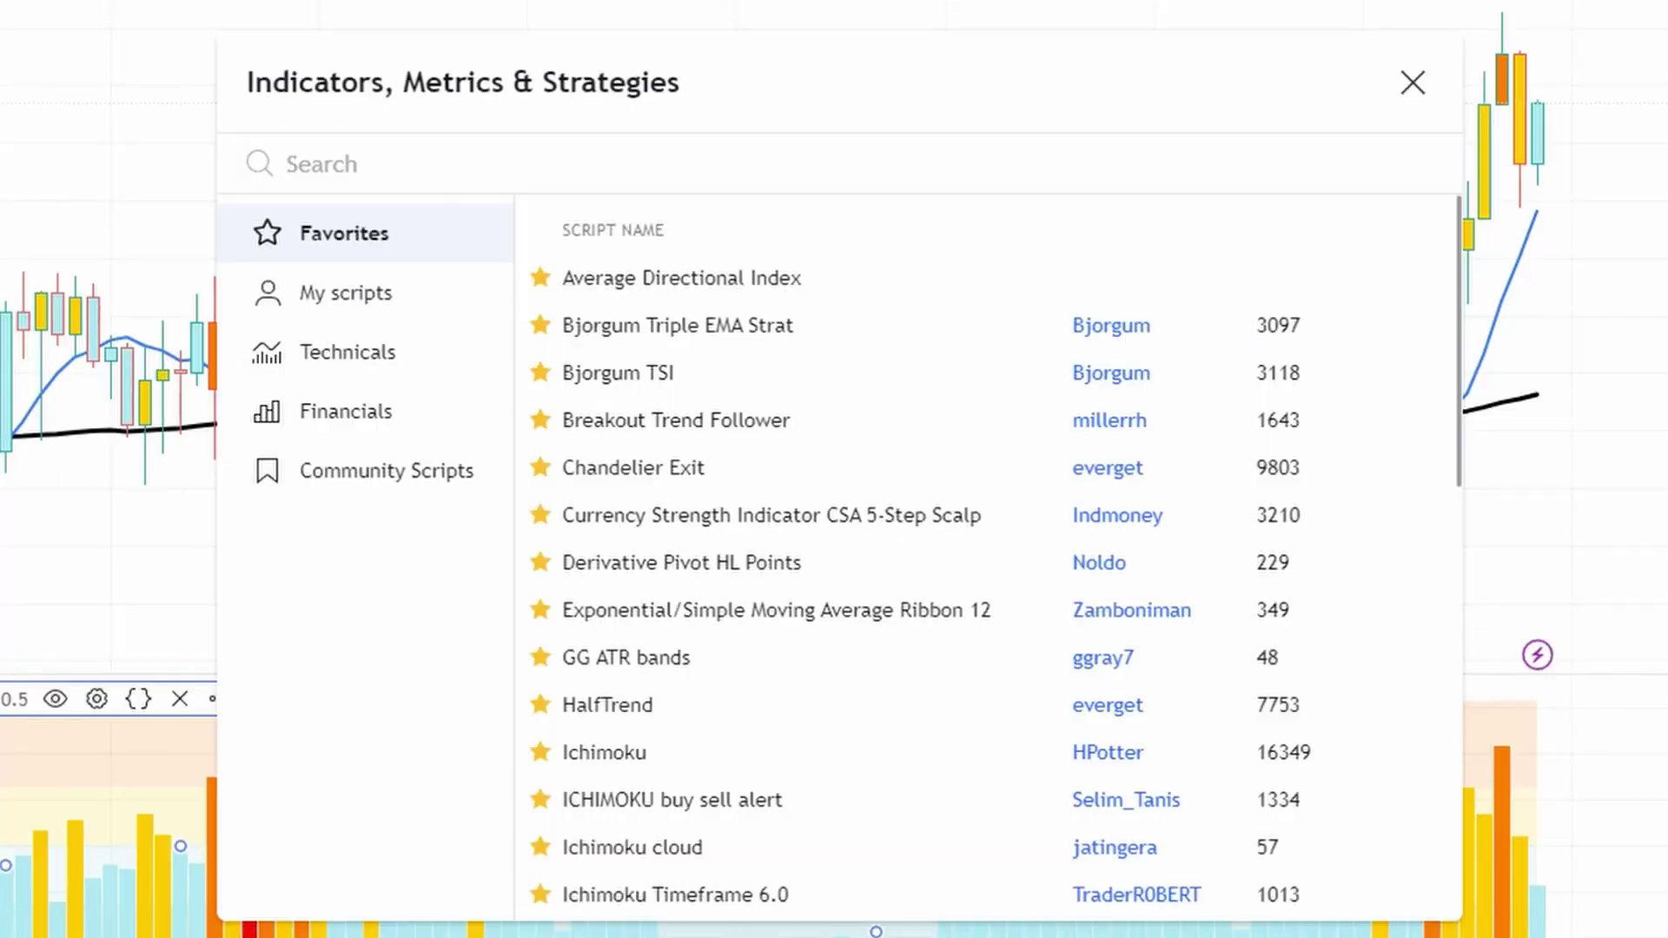
type("heatmp")
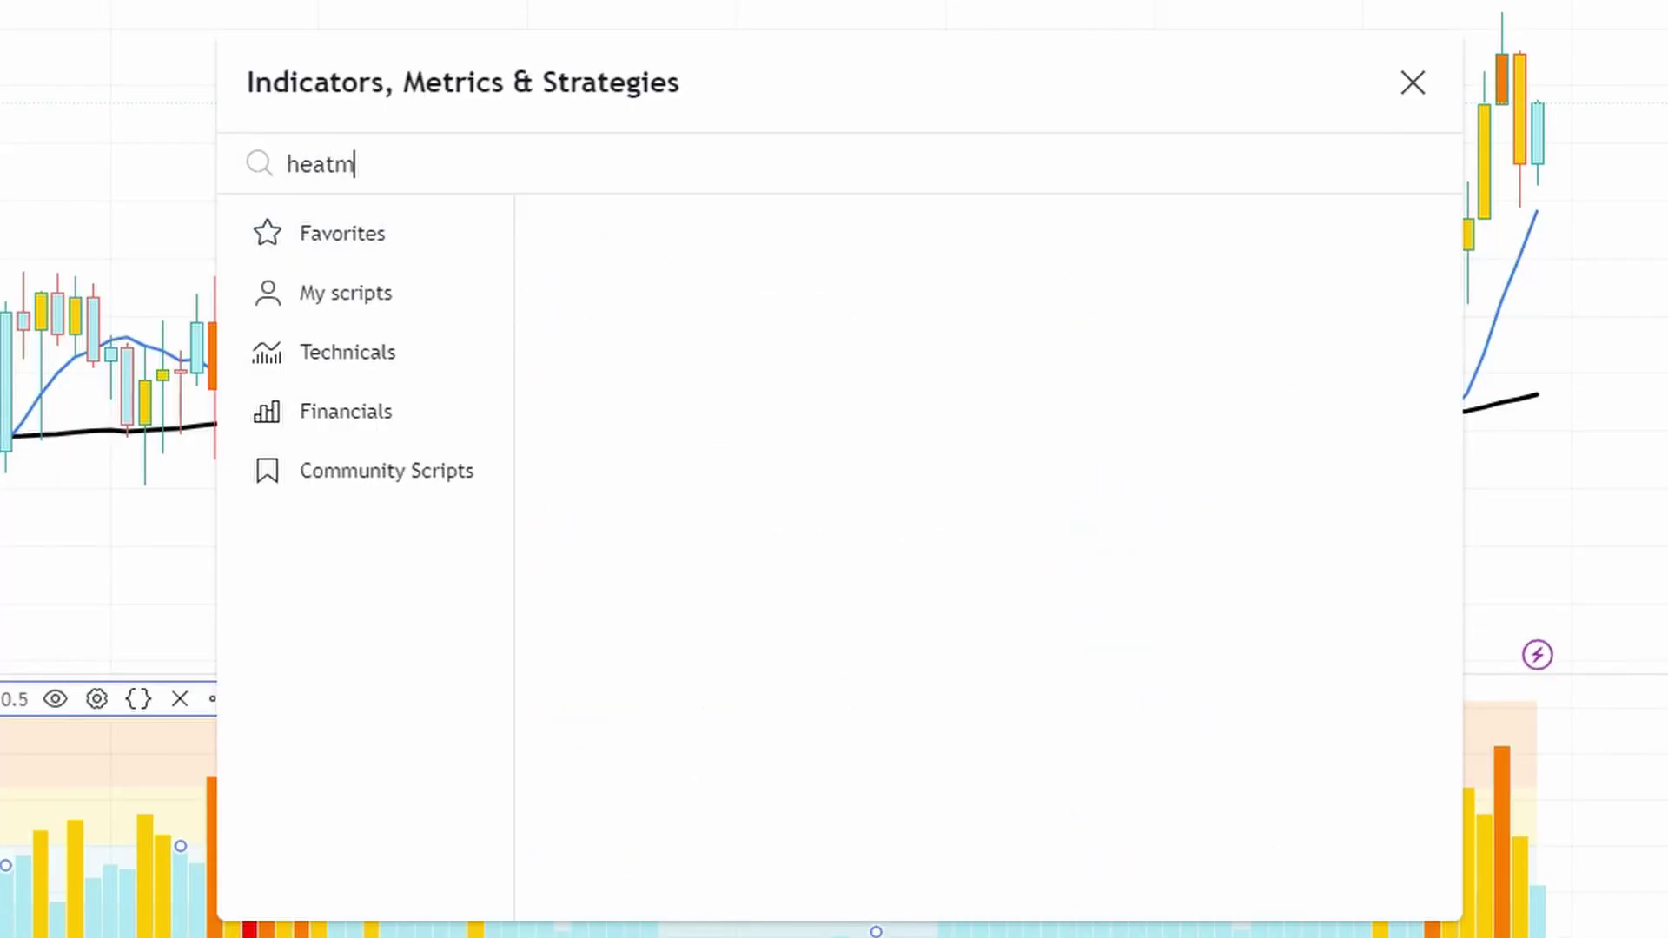
key("BackSpace")
type("ap volume")
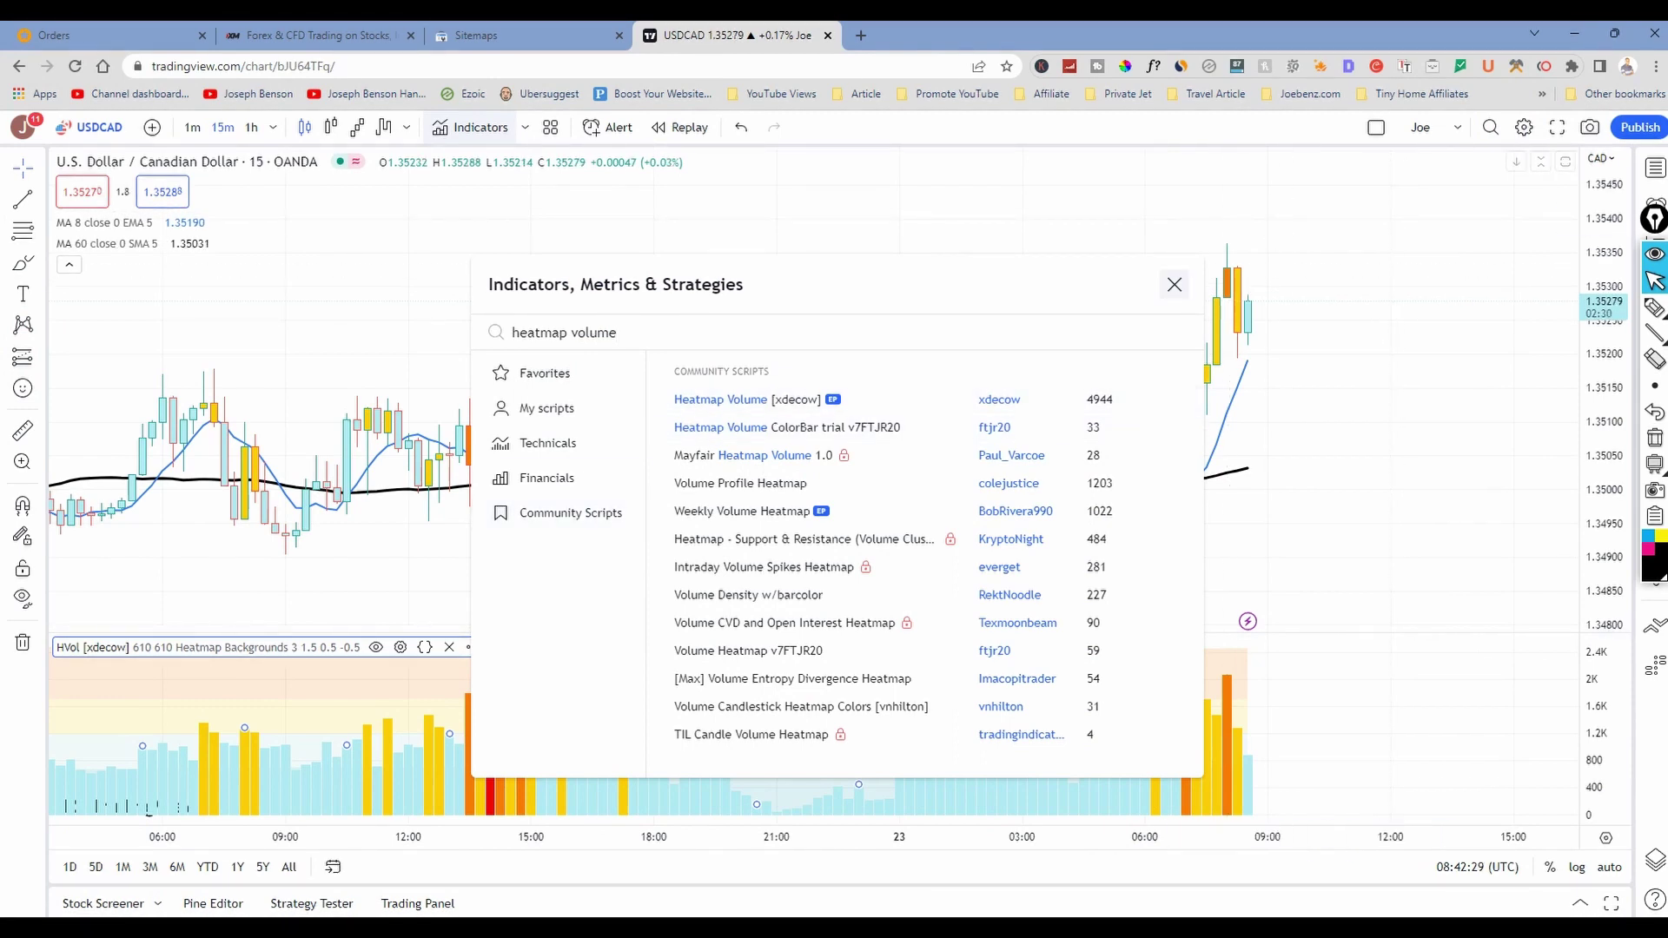
left_click(1175, 284)
Examine the HVol indicator's input settings, from the lengths and volume thresholds to the heatmap, up and down colors
left_click_drag(727, 291, 761, 313)
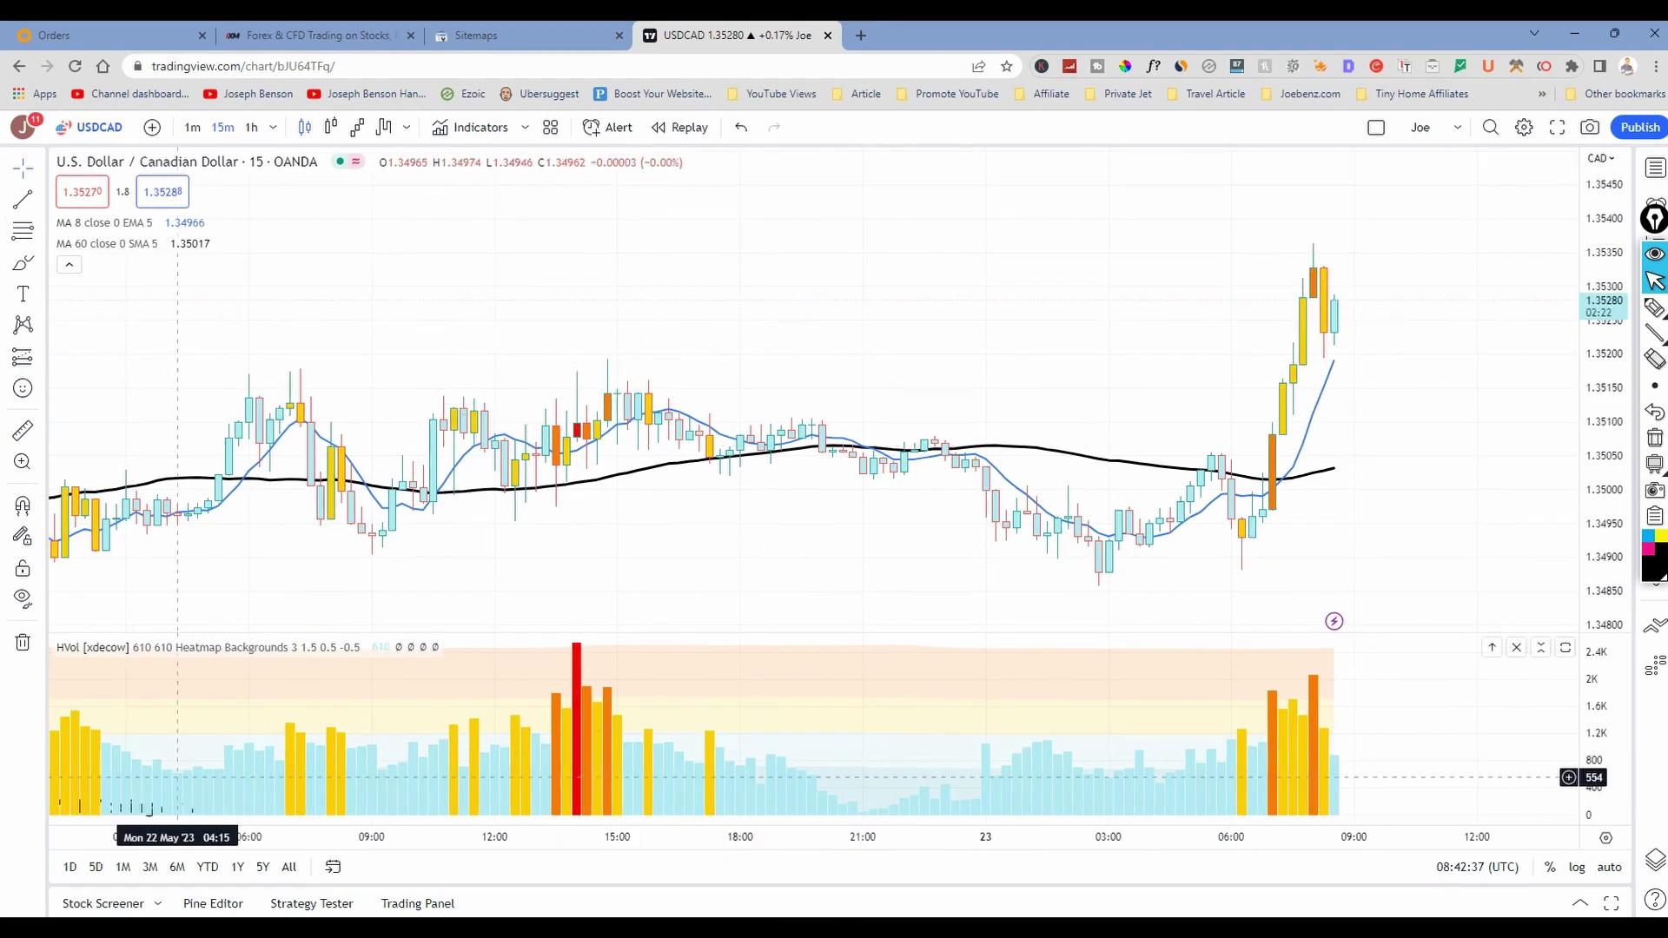
left_click(399, 648)
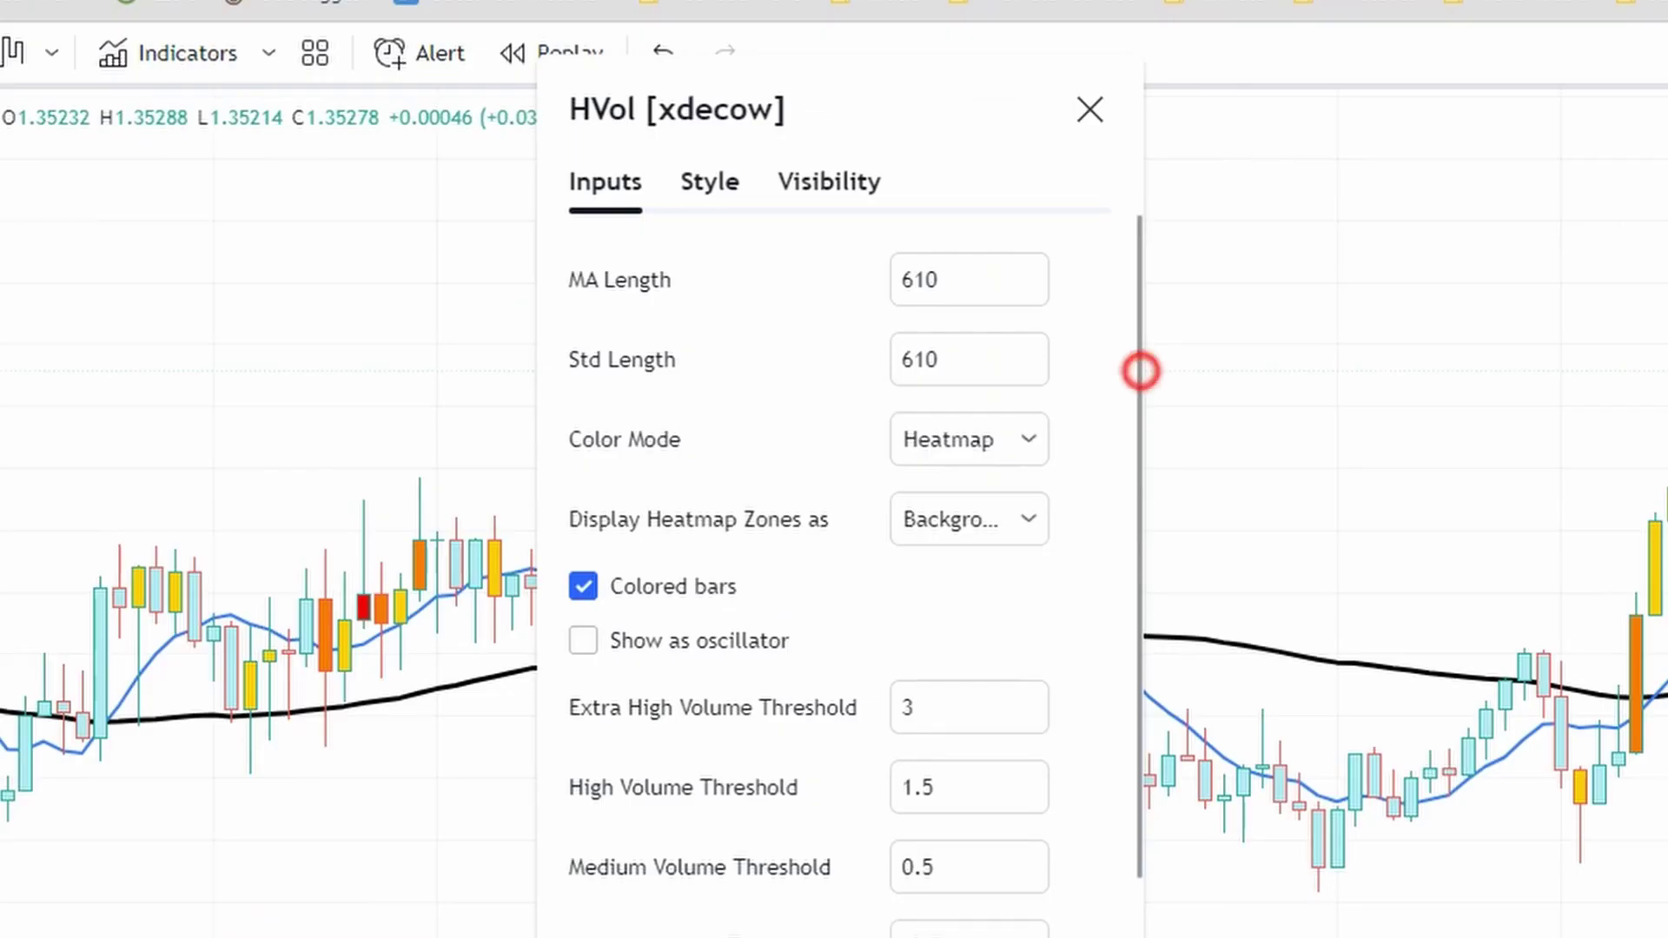
left_click_drag(1000, 300, 1000, 318)
scroll(956, 643, "down", 1)
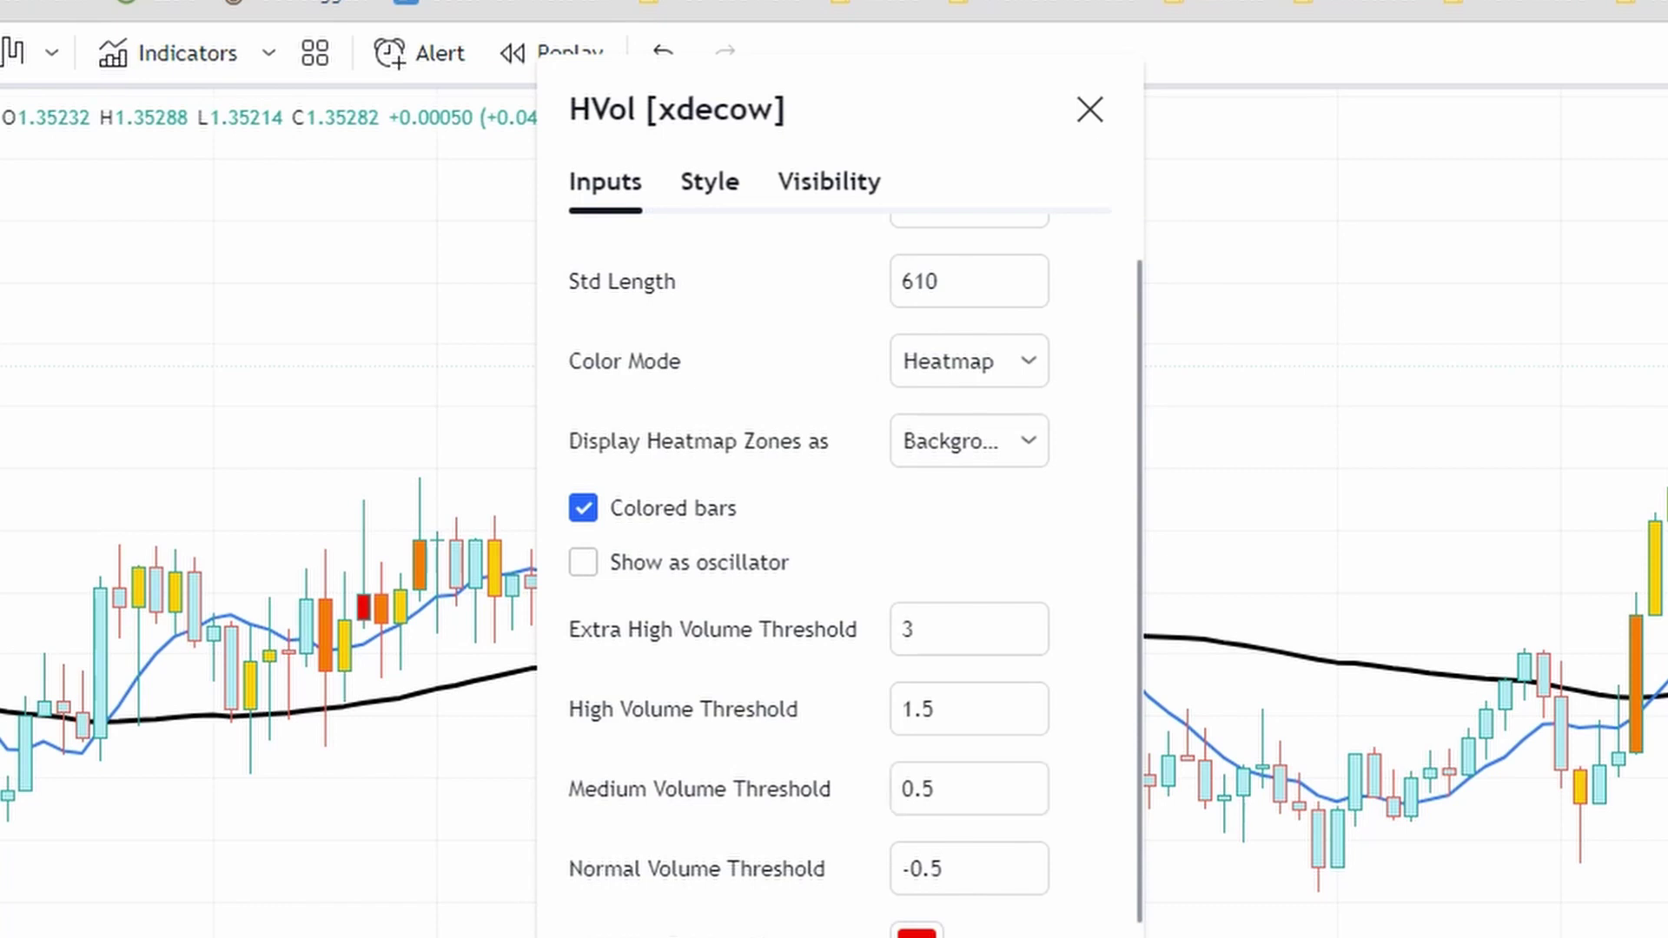
scroll(838, 573, "down", 2)
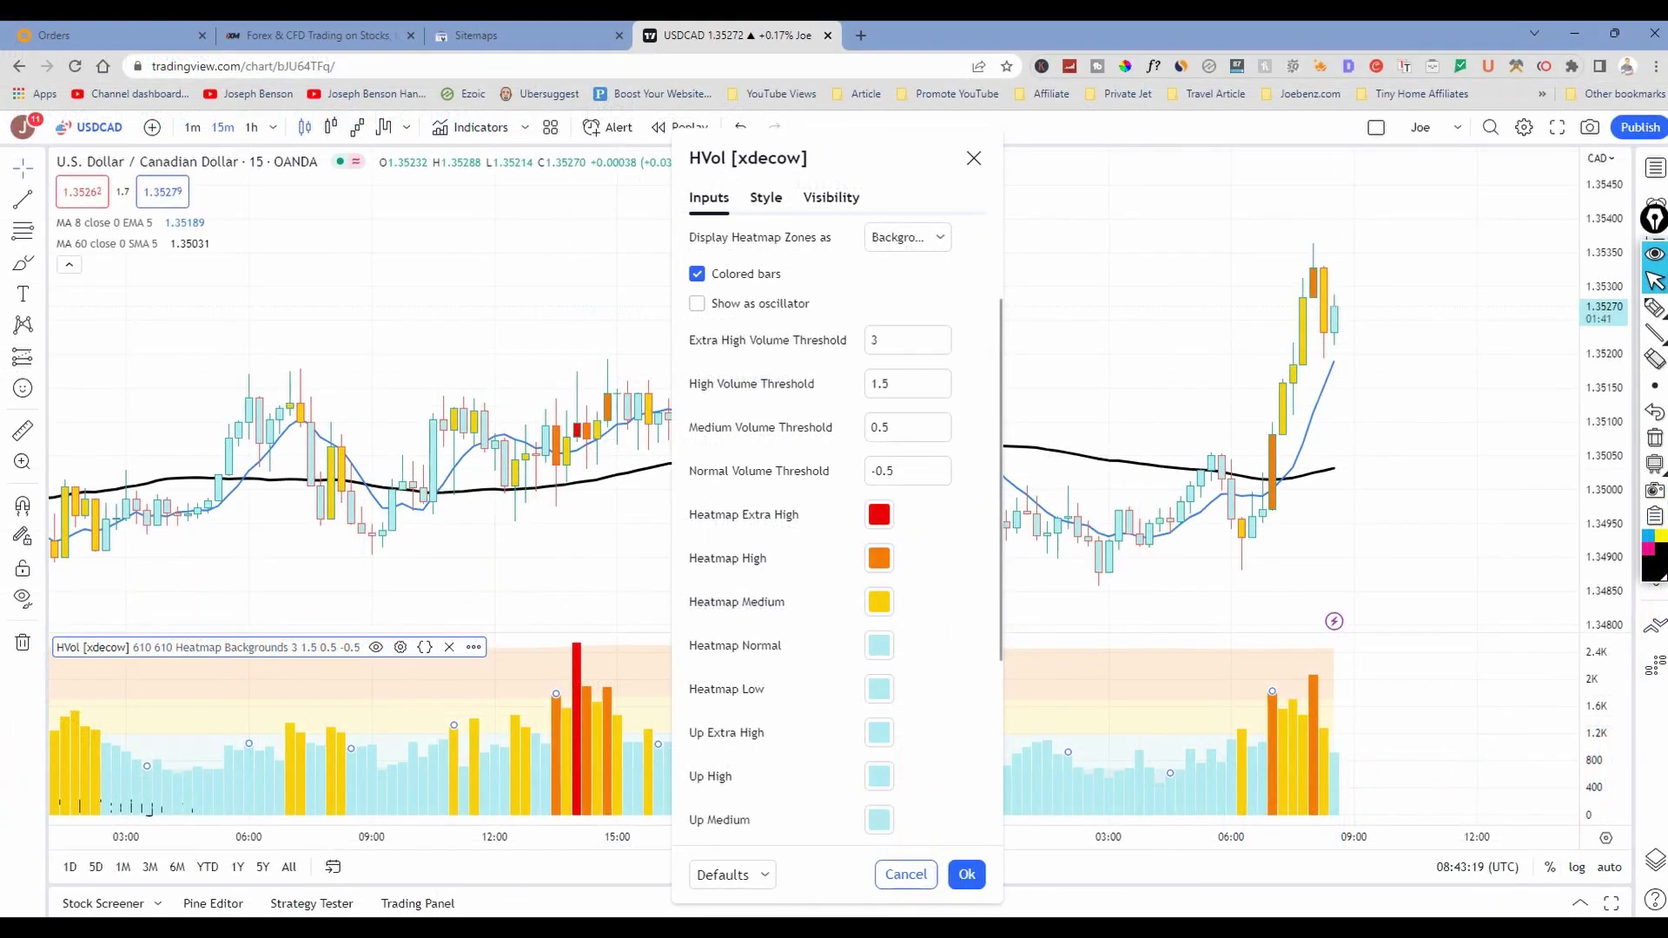
scroll(837, 521, "down", 1)
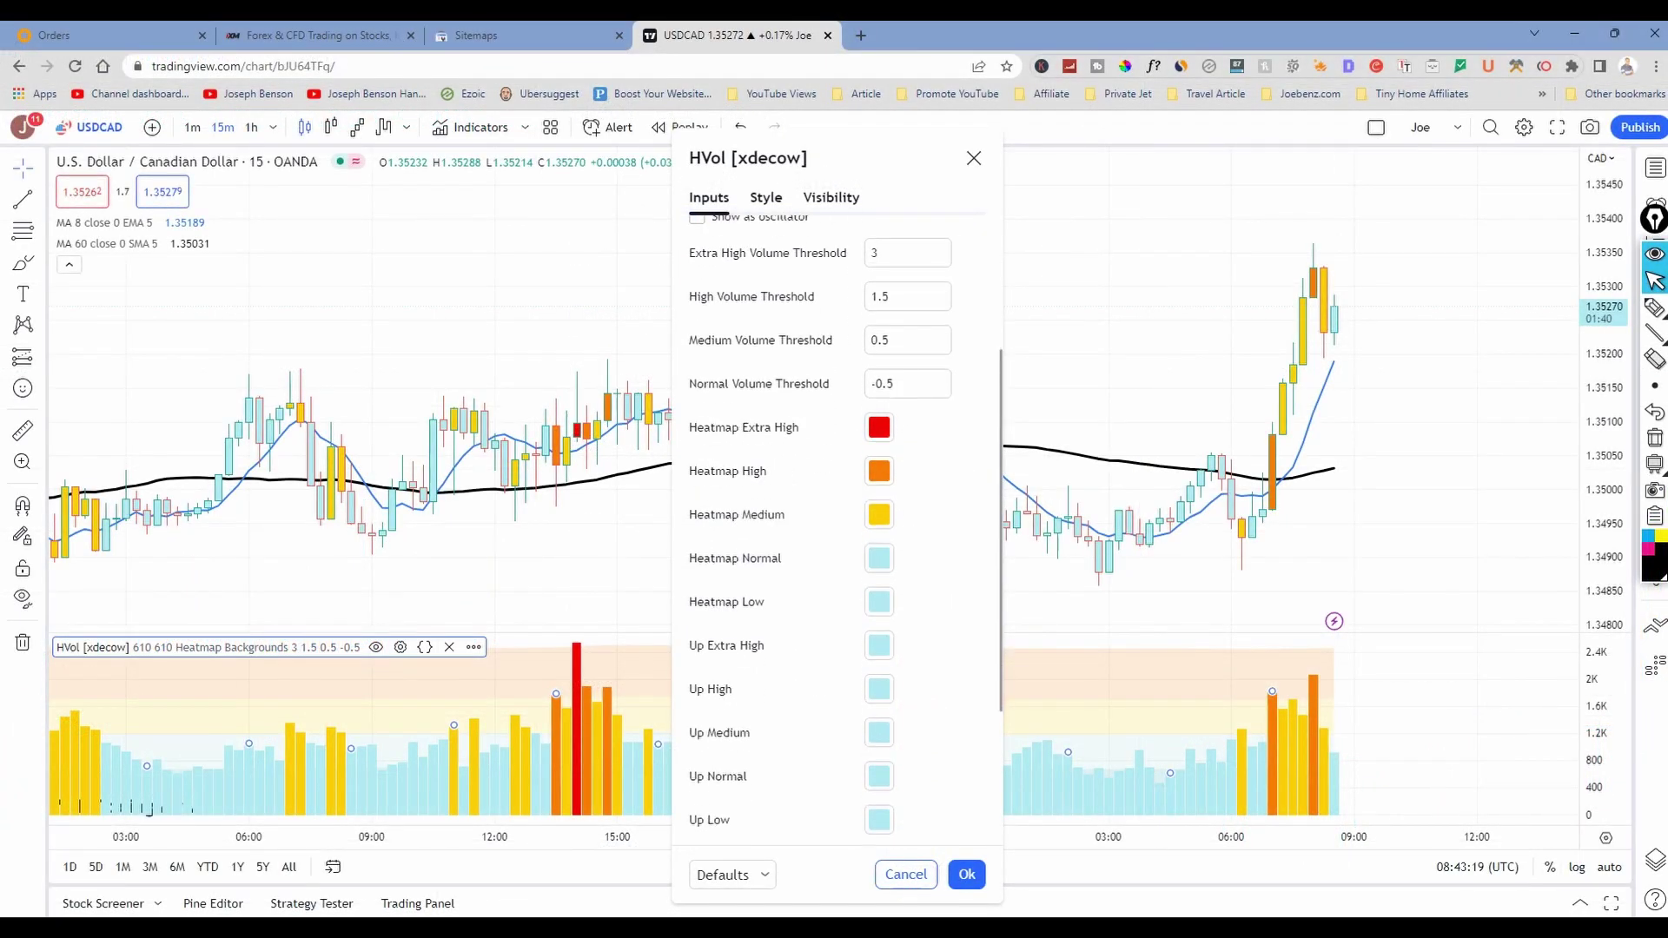
scroll(879, 558, "down", 2)
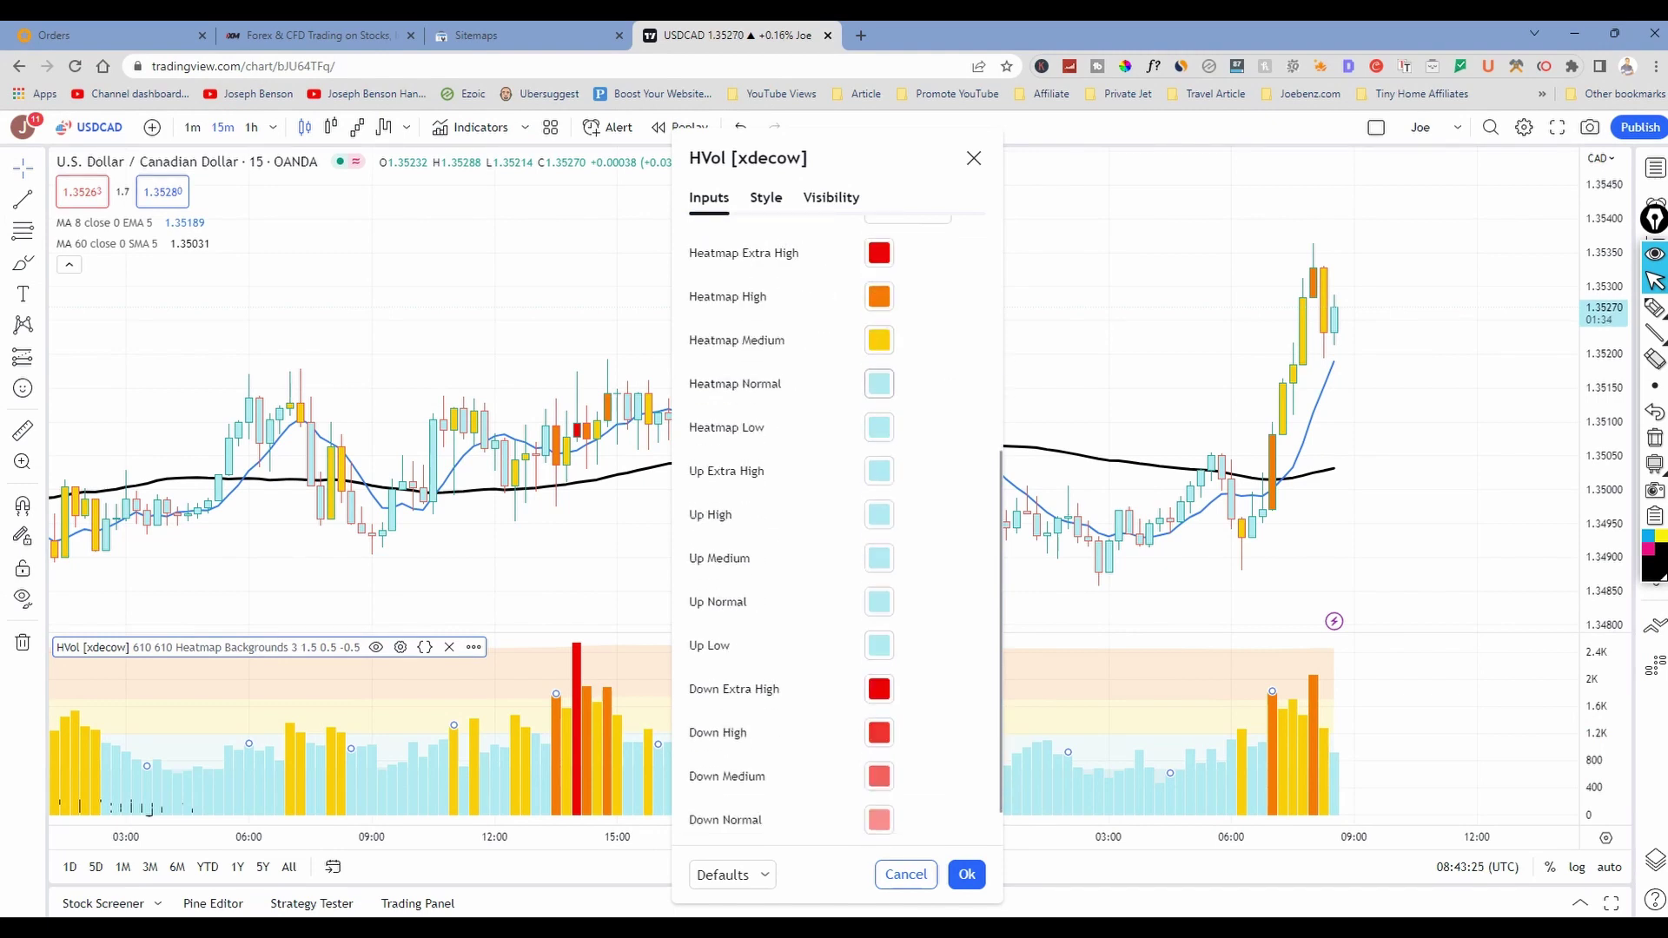
scroll(880, 383, "up", 4)
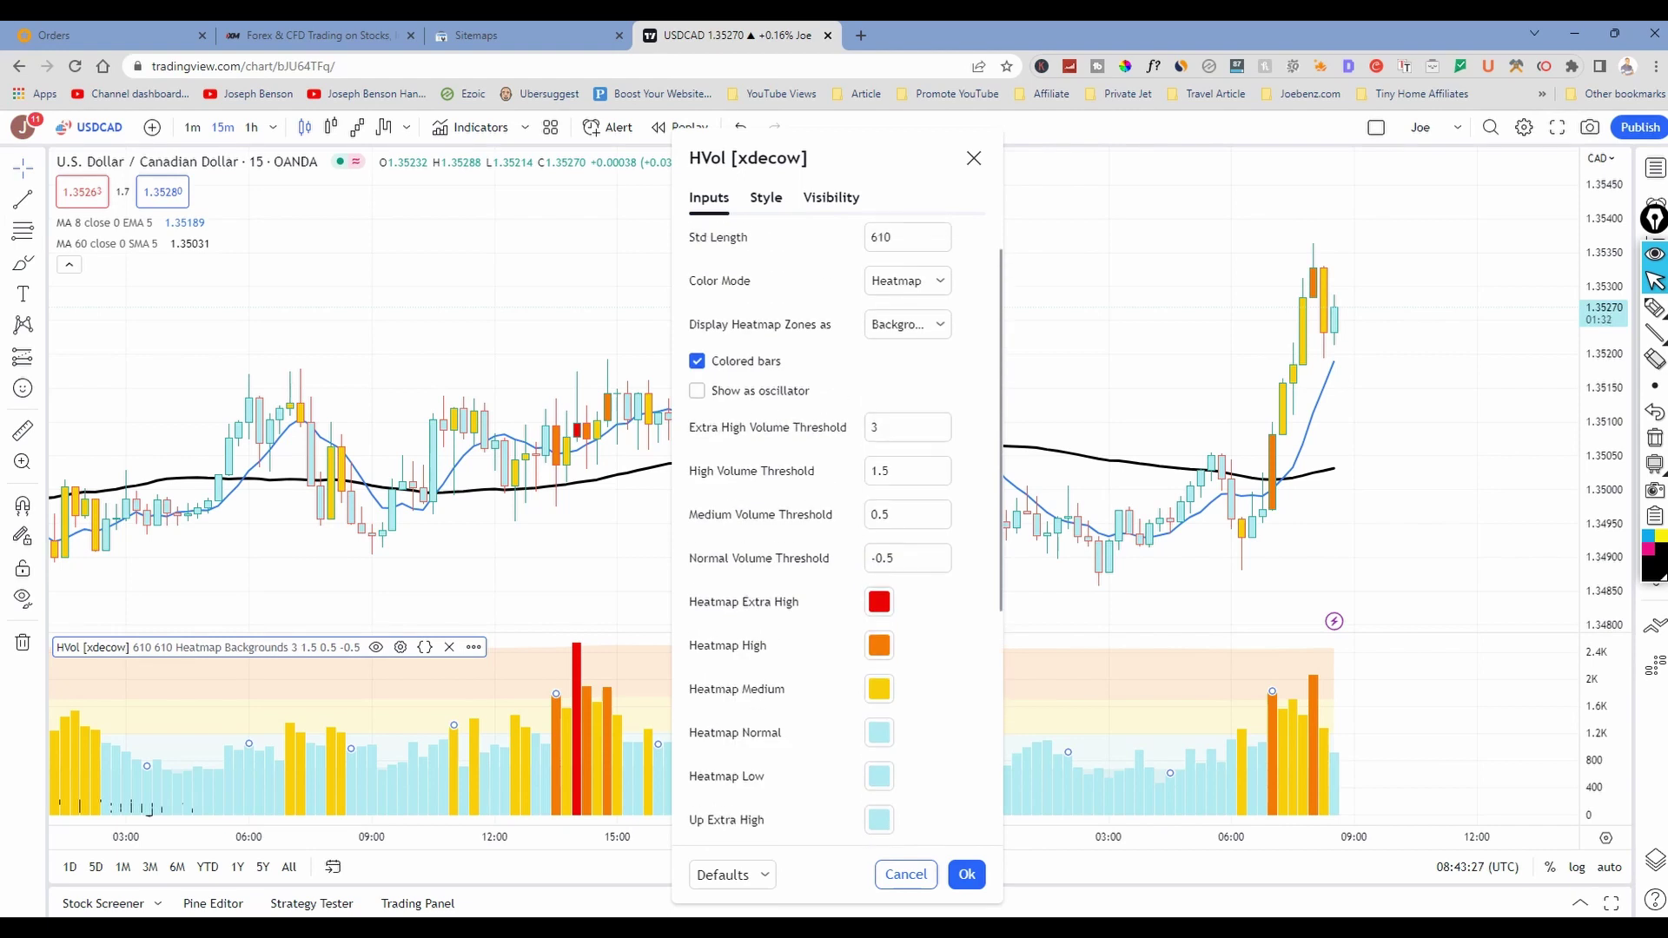
scroll(879, 383, "up", 1)
Check the HVol indicator's Style and Visibility settings and close its settings unchanged
left_click(767, 198)
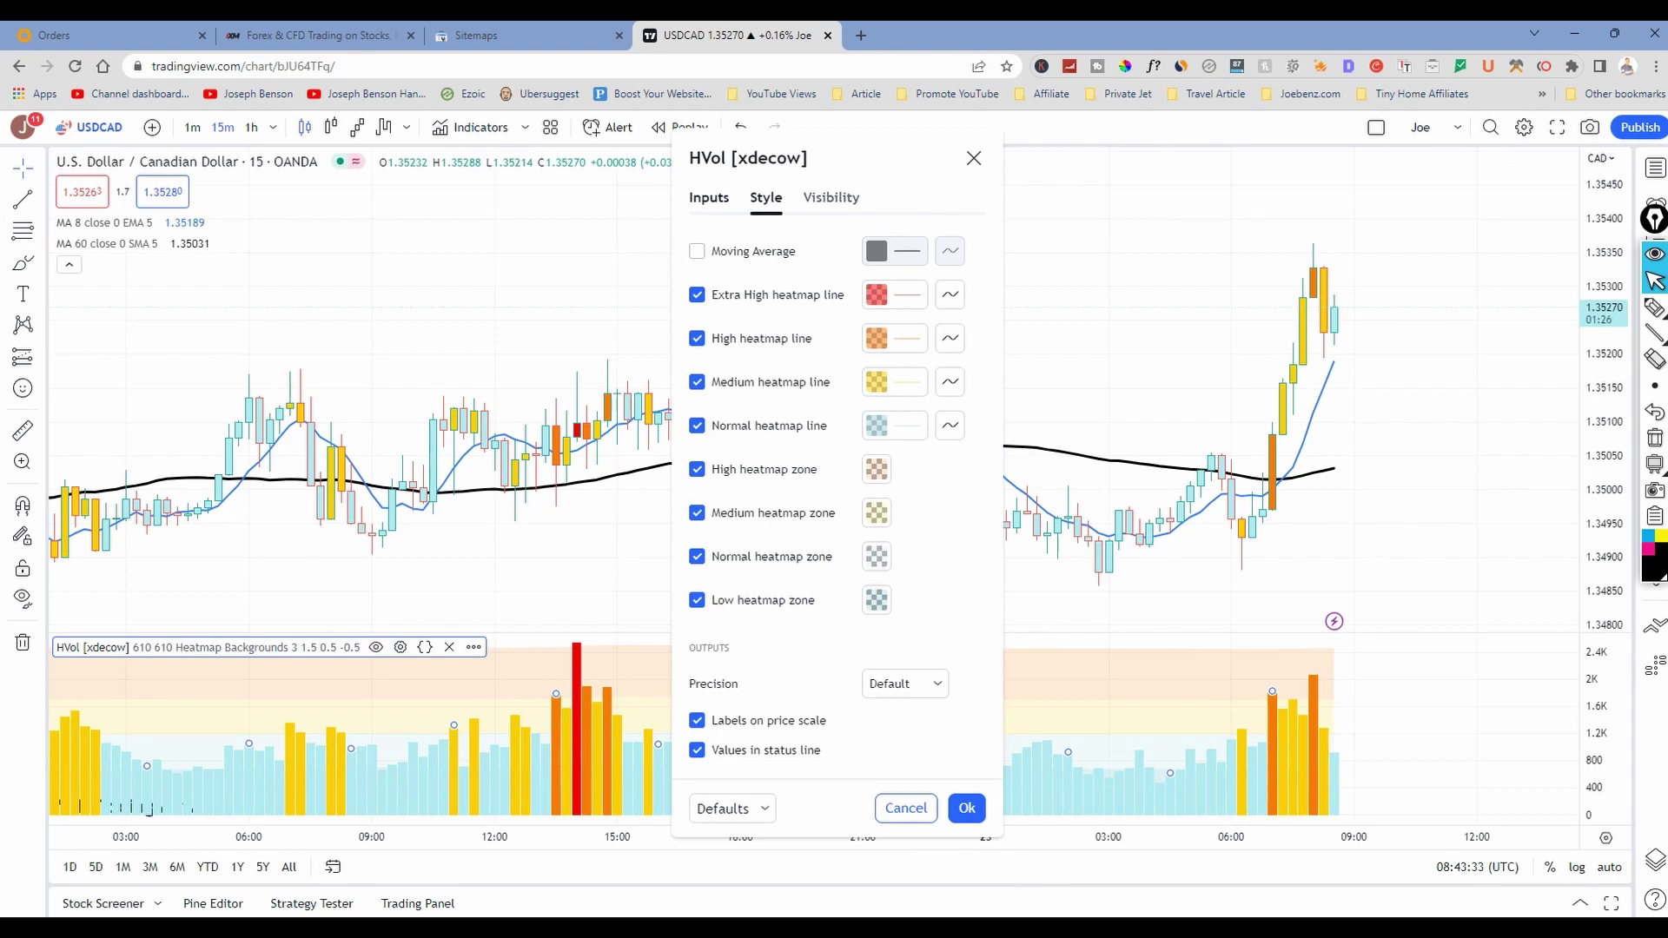
left_click(831, 198)
left_click(771, 199)
left_click(974, 158)
Review the Inputs and Style settings of the black 60-period moving average on the price chart
left_click_drag(710, 304, 729, 305)
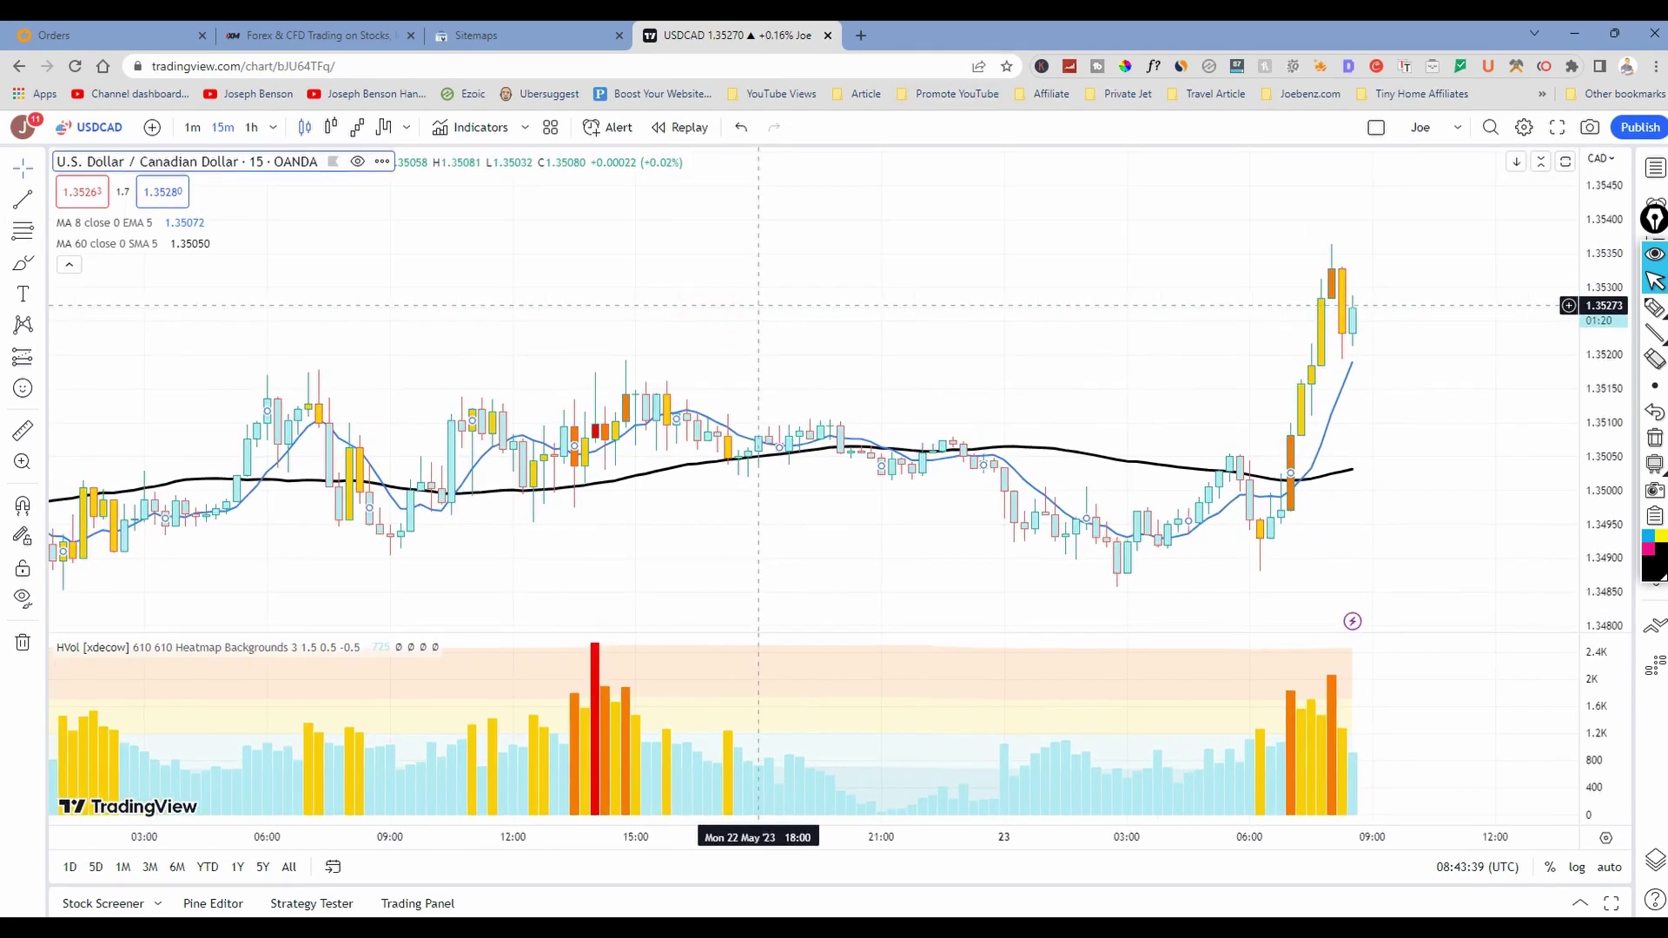
left_click_drag(1182, 385, 1136, 474)
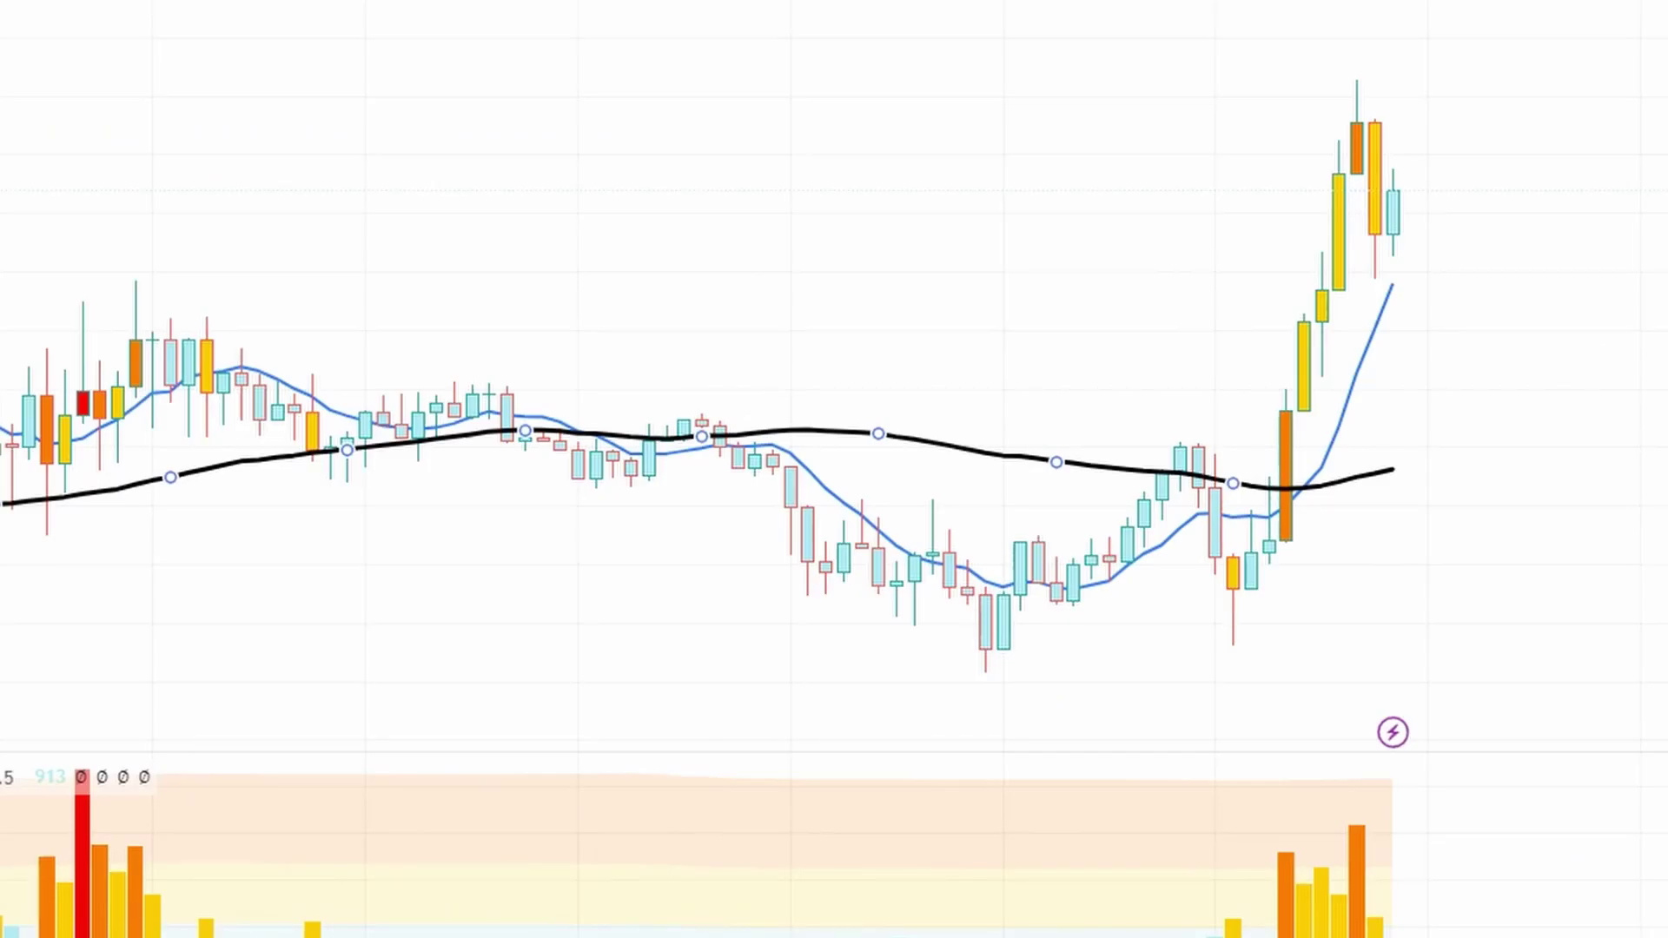
left_click(626, 321)
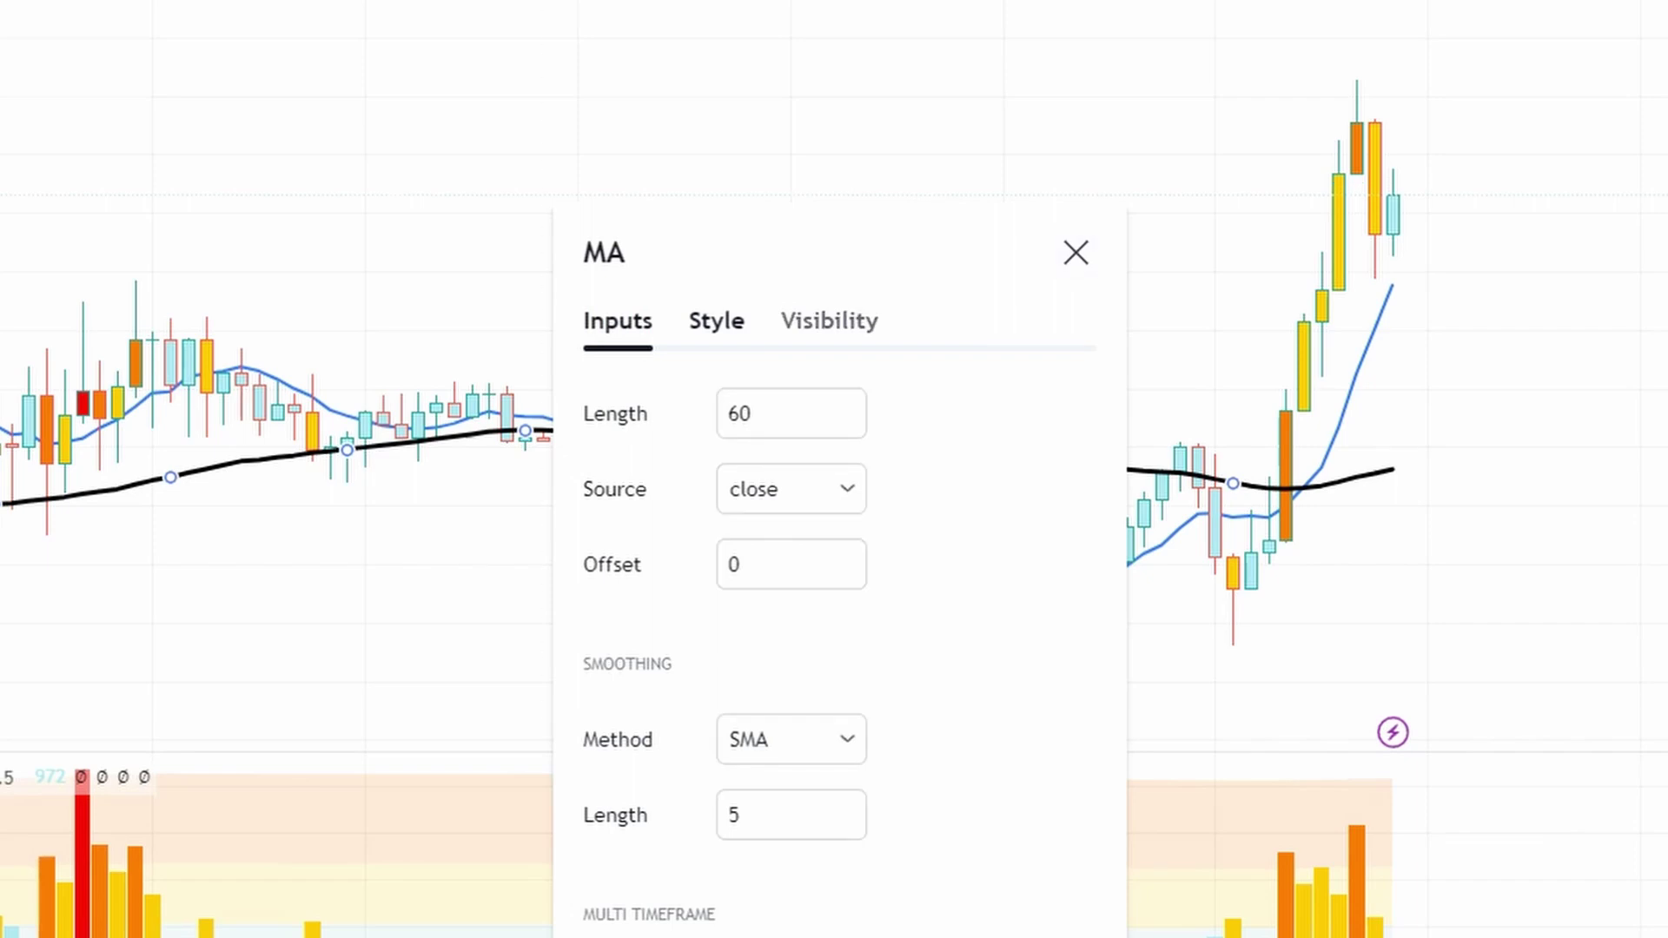
left_click(717, 321)
left_click(618, 320)
left_click(732, 318)
left_click(624, 314)
left_click(727, 318)
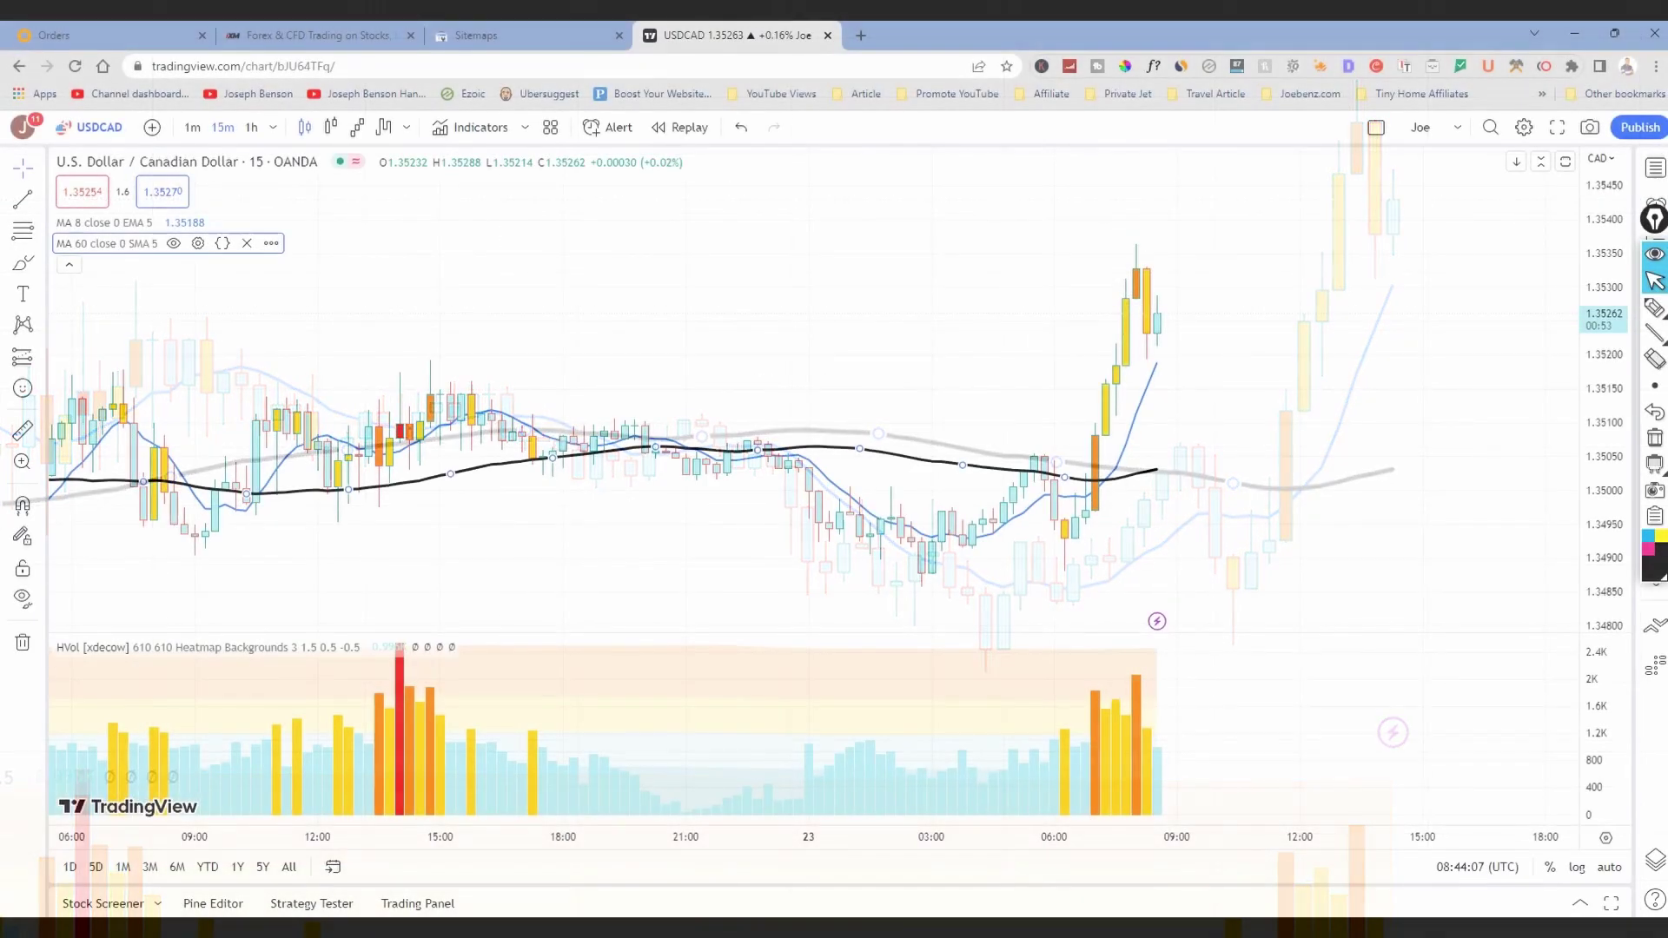
Review the Inputs, Style and Visibility settings of the blue 8-period moving average and close them
left_click(193, 223)
left_click(709, 383)
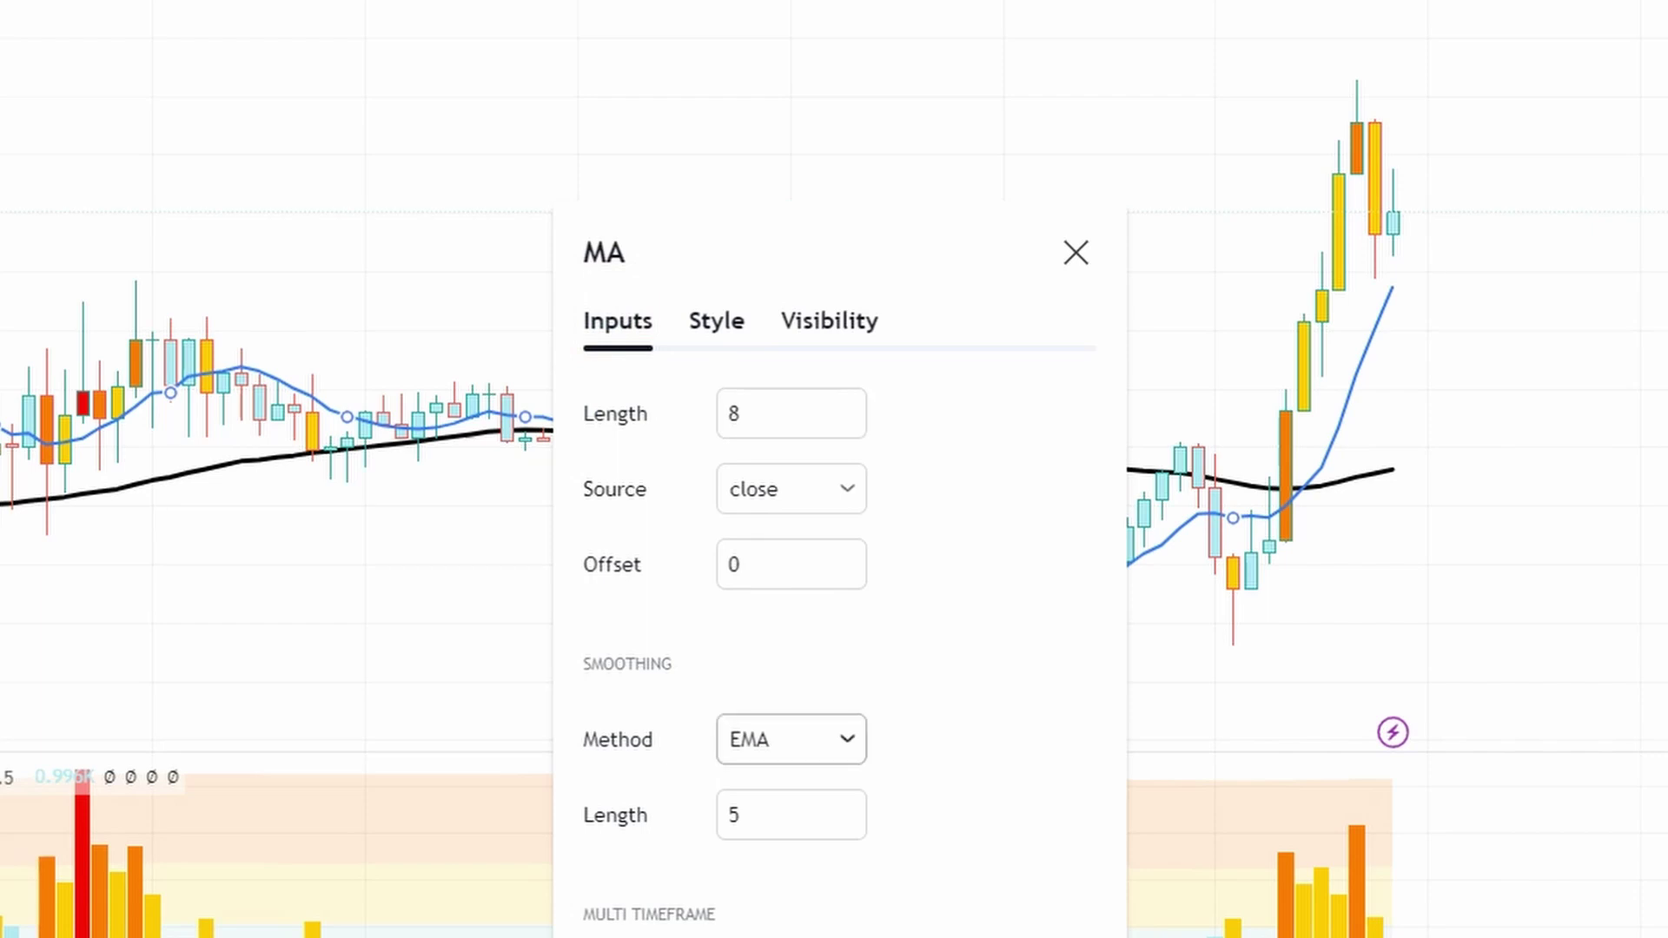
left_click(738, 325)
left_click(875, 329)
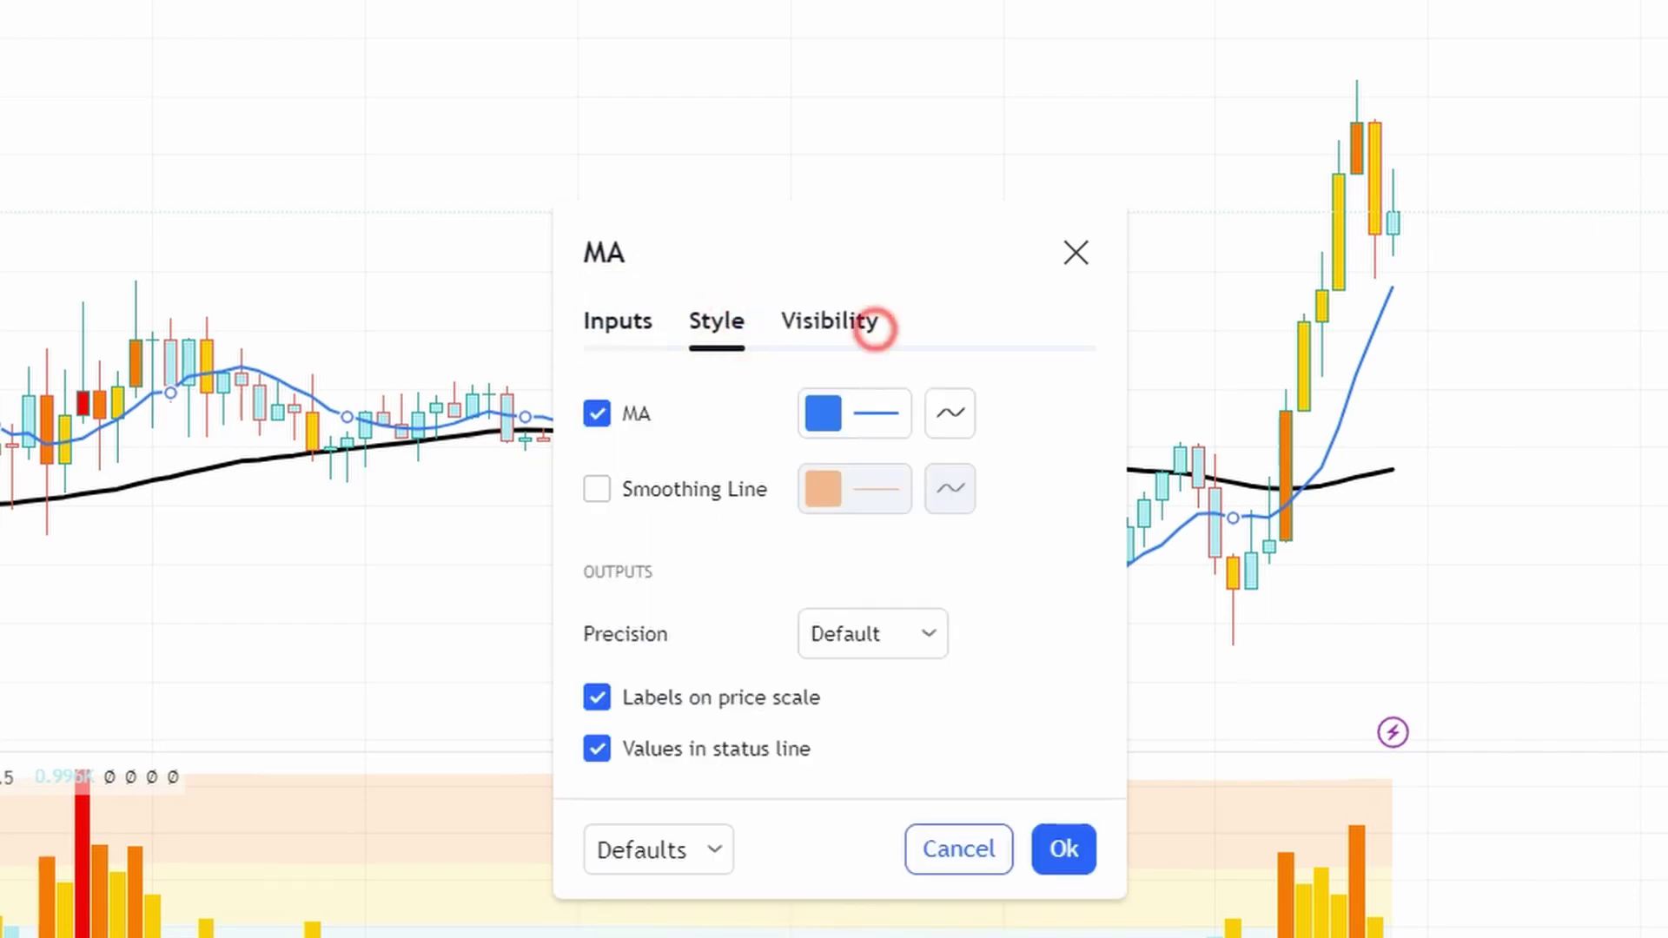
left_click(715, 317)
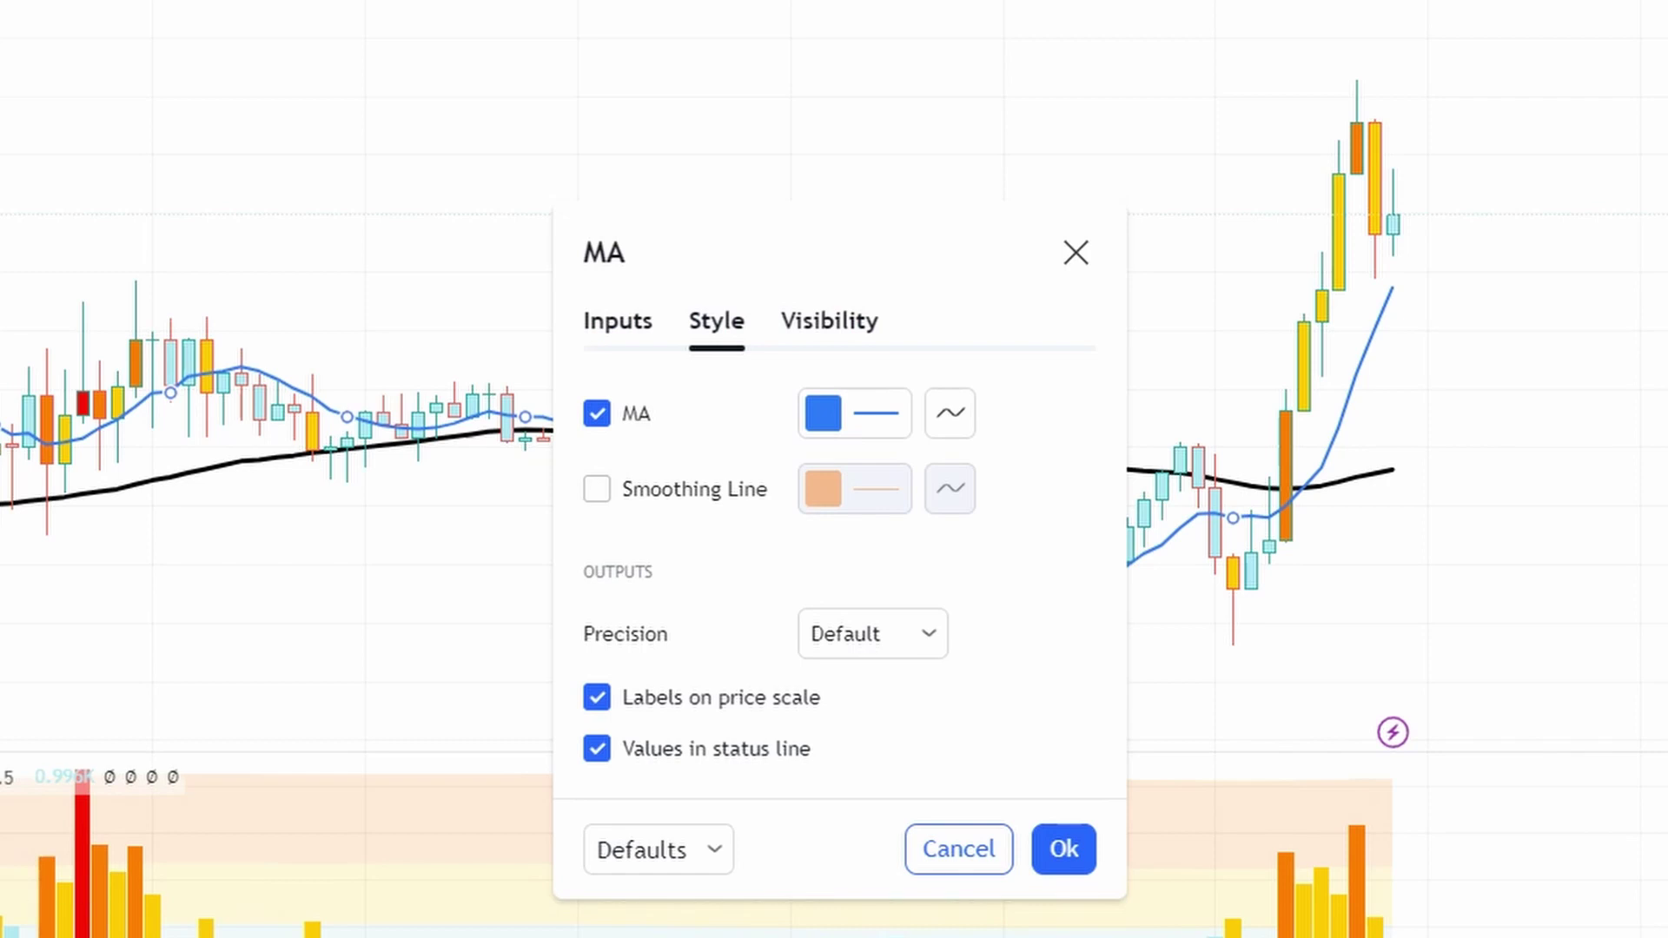
left_click(1063, 849)
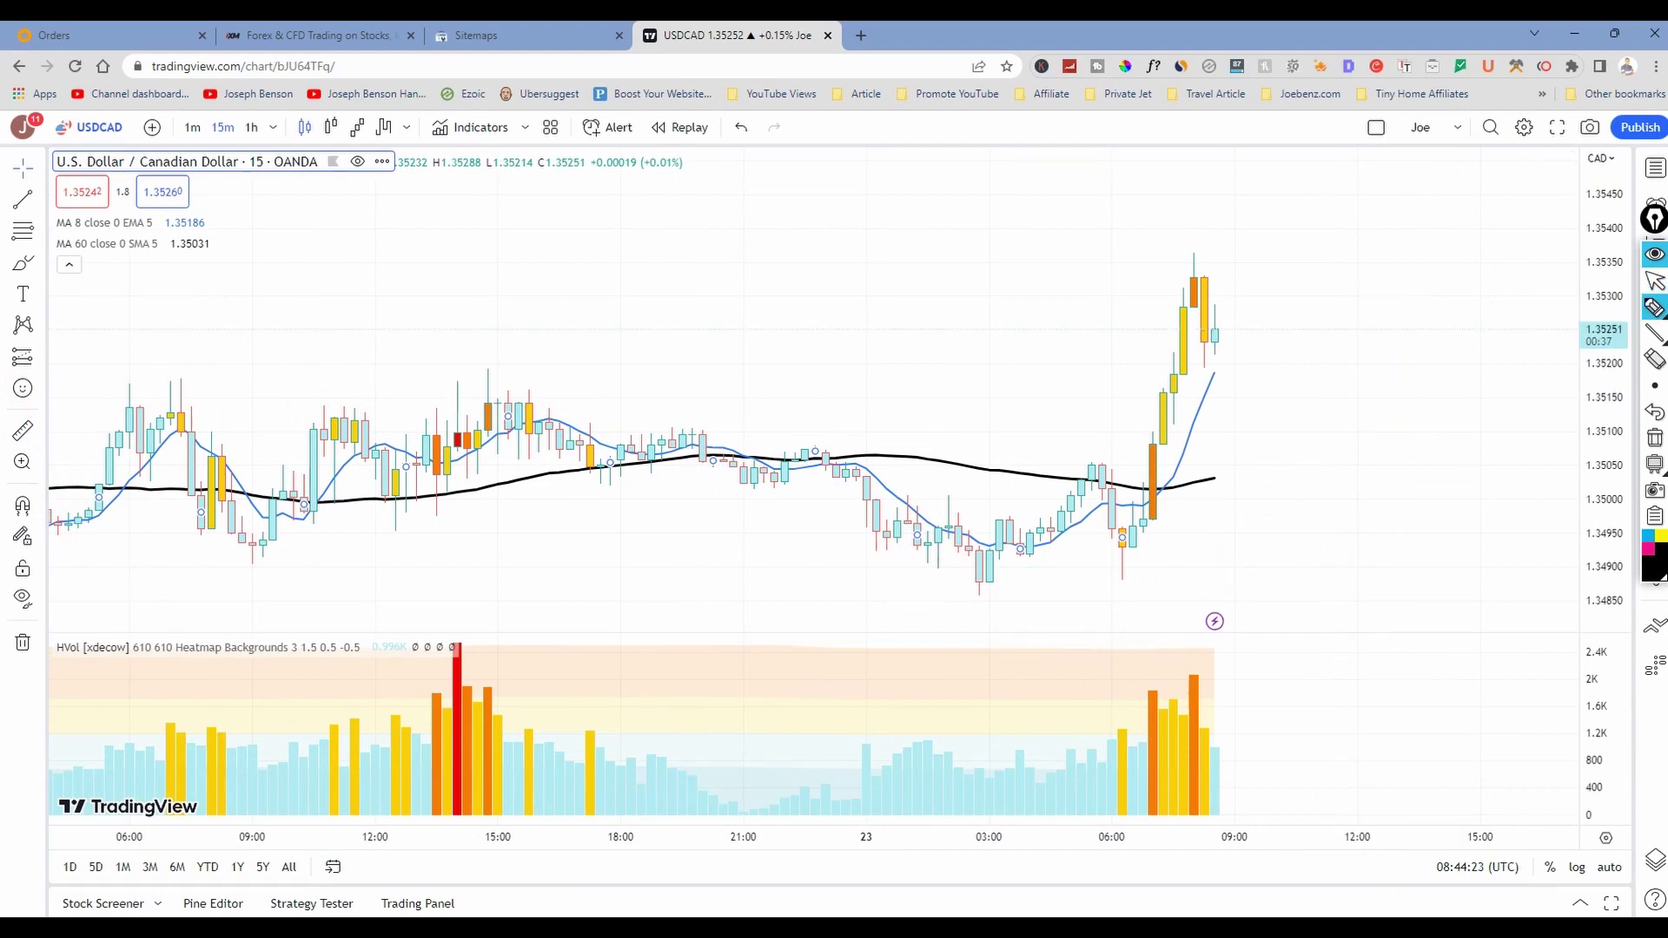
Circle the latest rally's candles freehand, clear the loop, and draw an arrow pointing at the rally's first orange candle
mouse_move(1171, 262)
left_mouse_down()
mouse_move(1119, 372)
mouse_move(1126, 519)
mouse_move(1260, 406)
mouse_move(1238, 229)
mouse_move(1180, 243)
left_mouse_up()
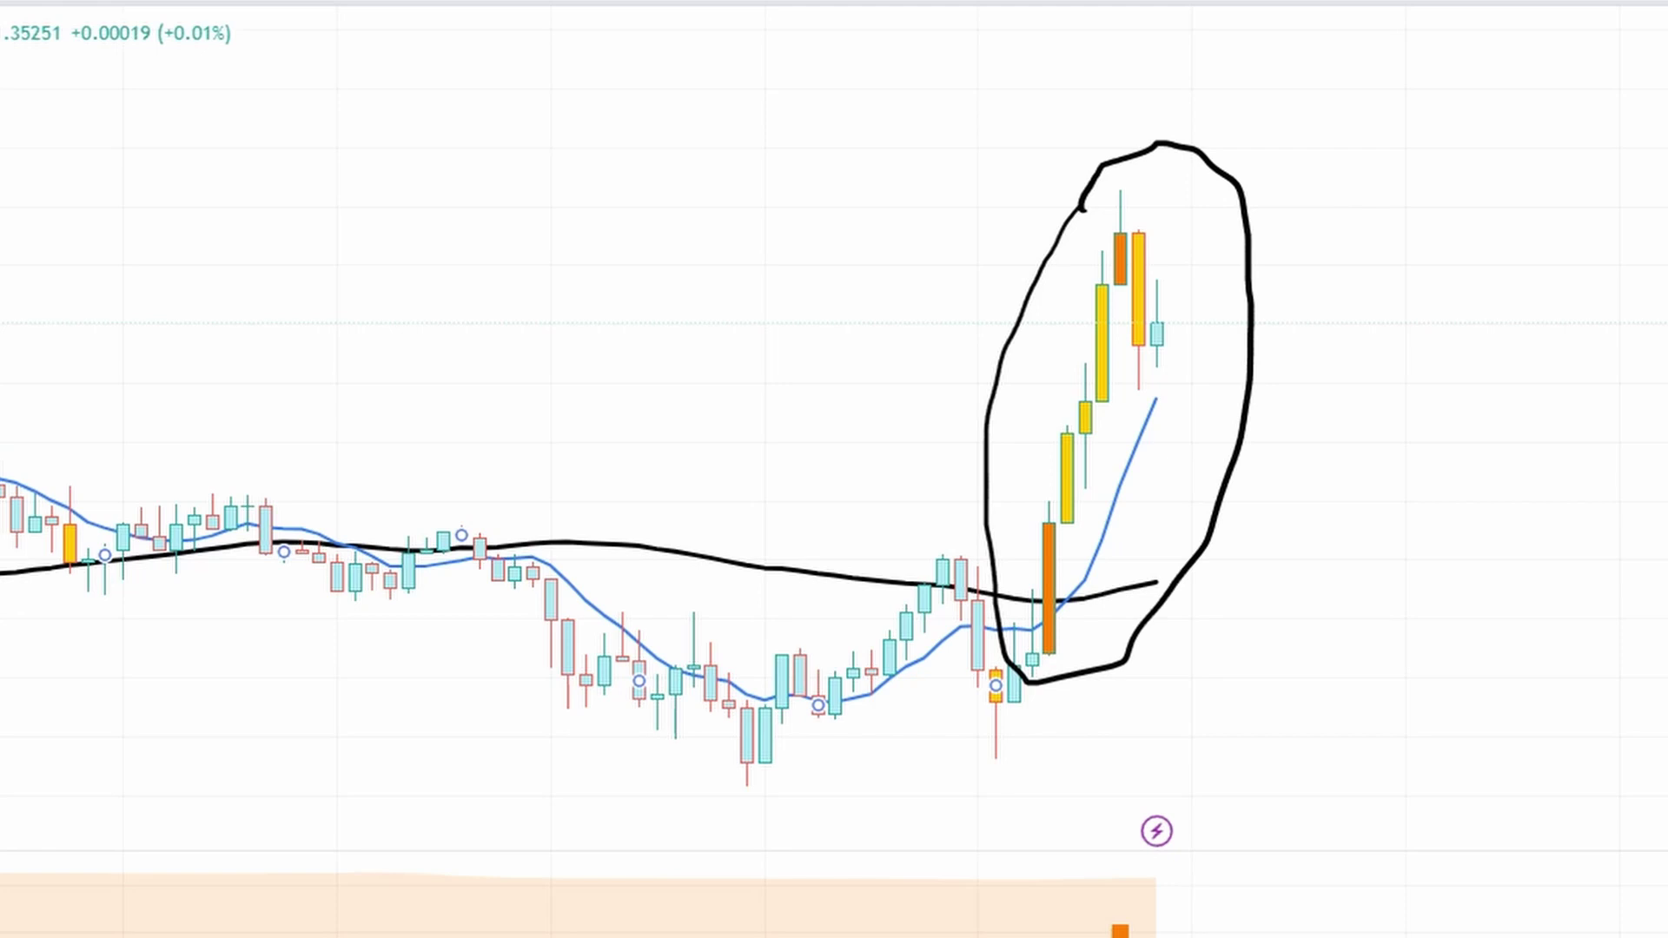
key("Escape")
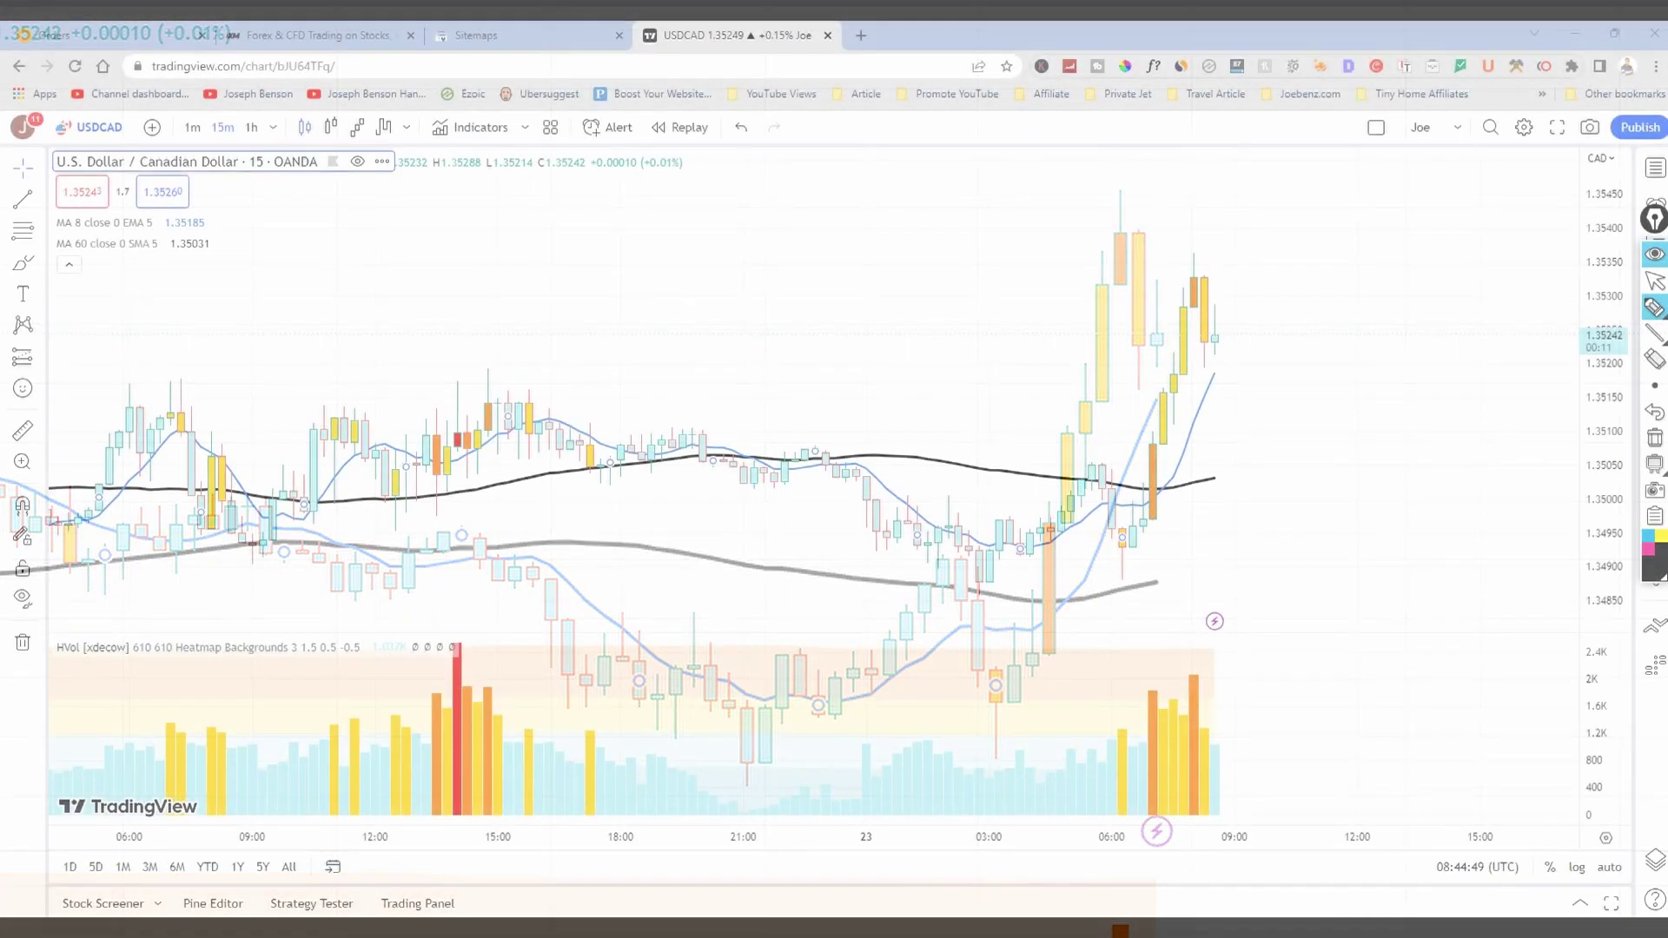
left_click_drag(1058, 373, 1145, 459)
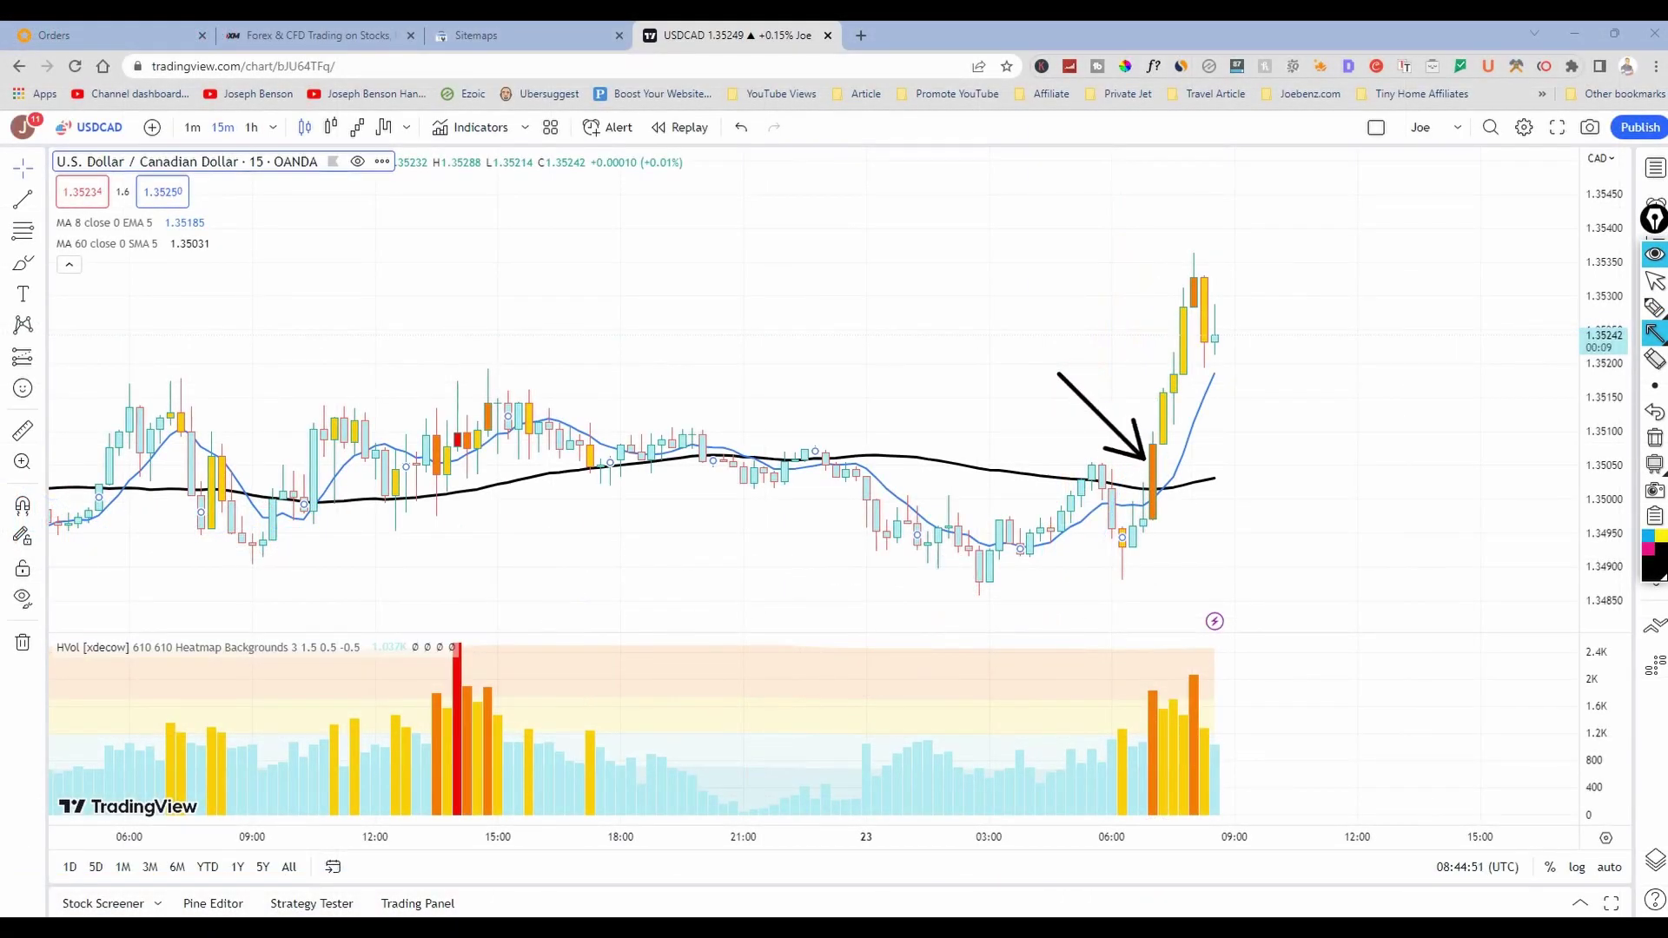
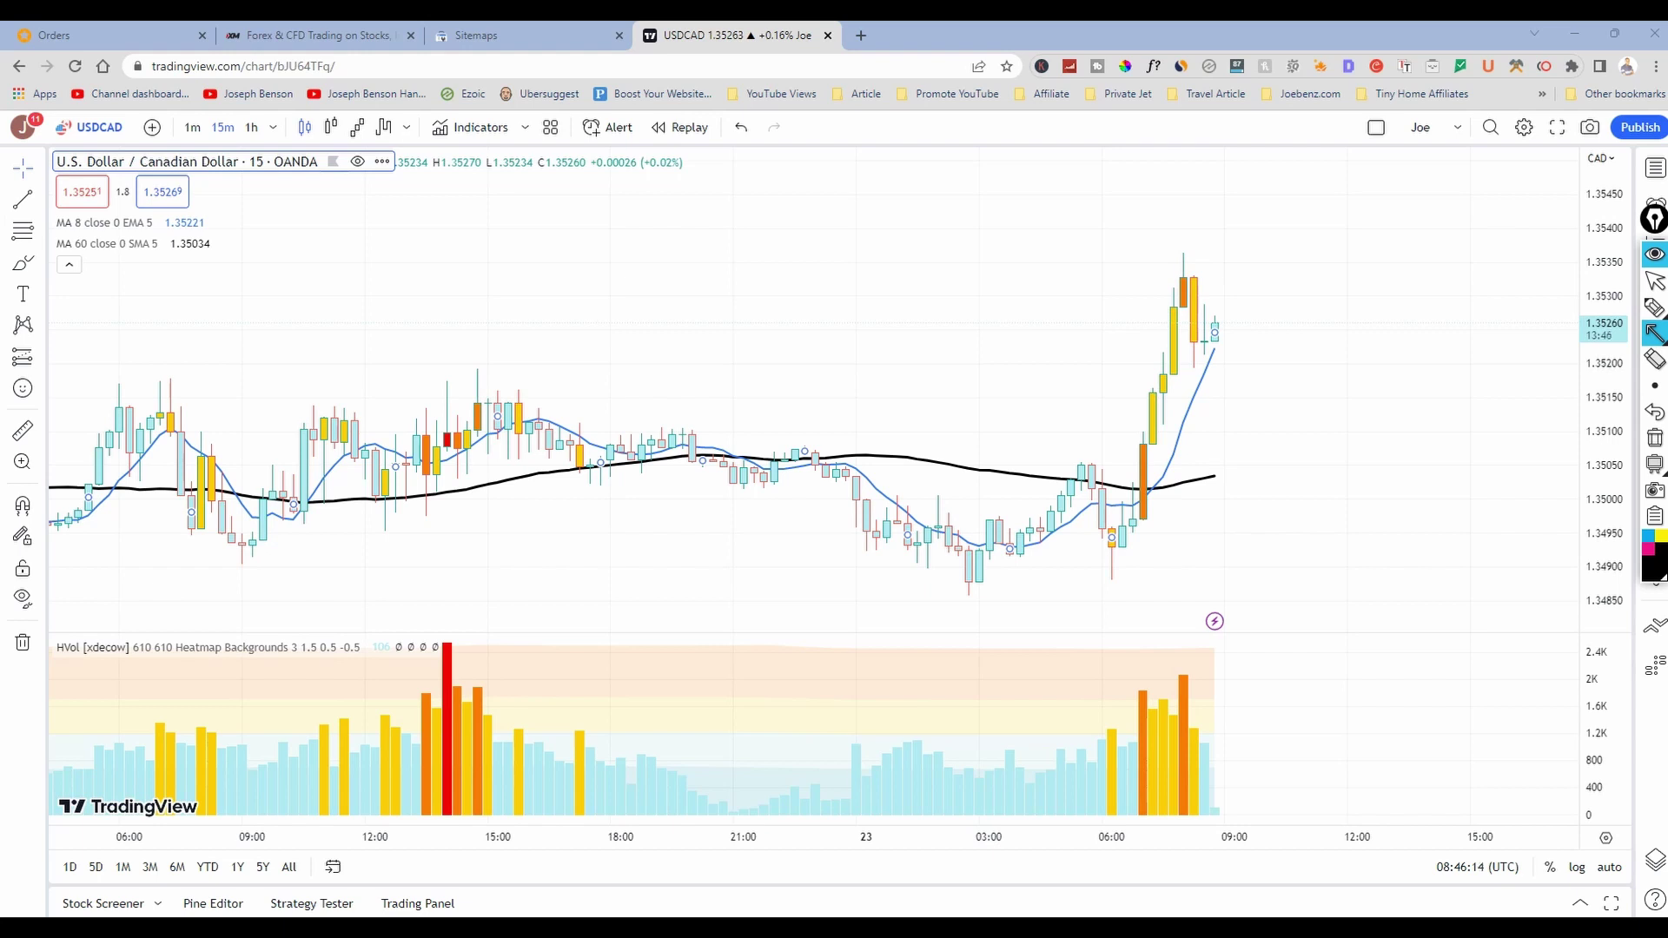
Draw a freehand loop with a pointing arrow around the latest rally's candles, and clear the annotations
key("ctrl+shift+h")
mouse_move(1177, 237)
left_mouse_down()
mouse_move(1146, 261)
mouse_move(1114, 475)
mouse_move(1213, 441)
mouse_move(1225, 214)
mouse_move(1168, 233)
mouse_move(1250, 295)
mouse_move(1407, 193)
left_mouse_up()
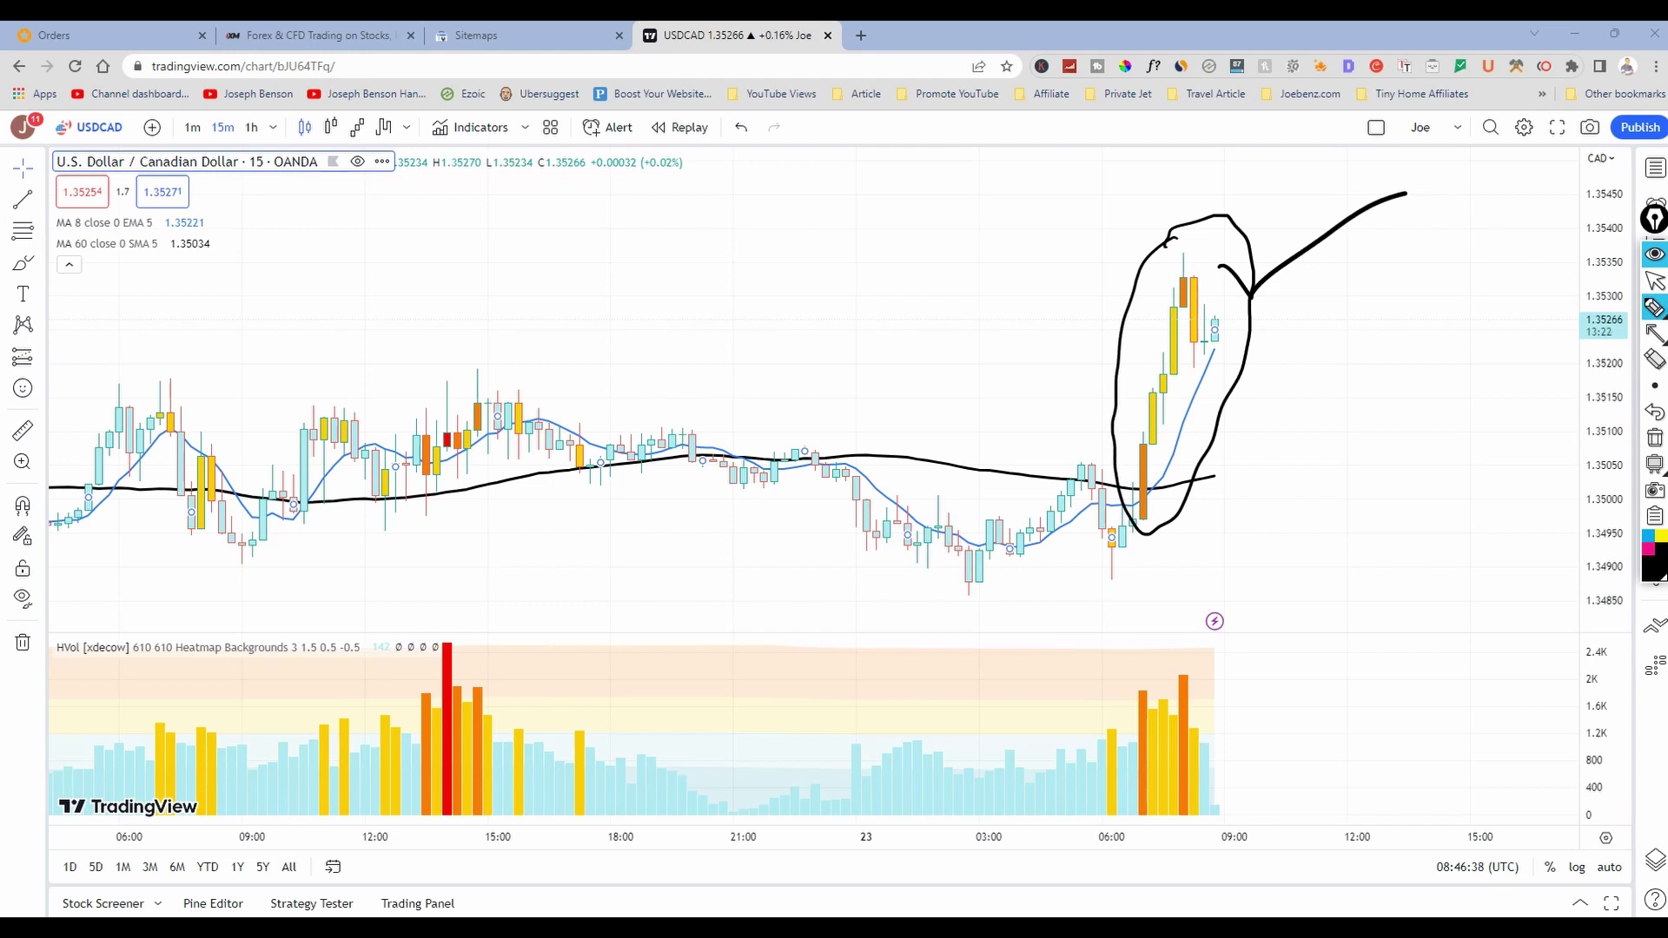
key("ctrl+shift+c")
key("ctrl+shift+1")
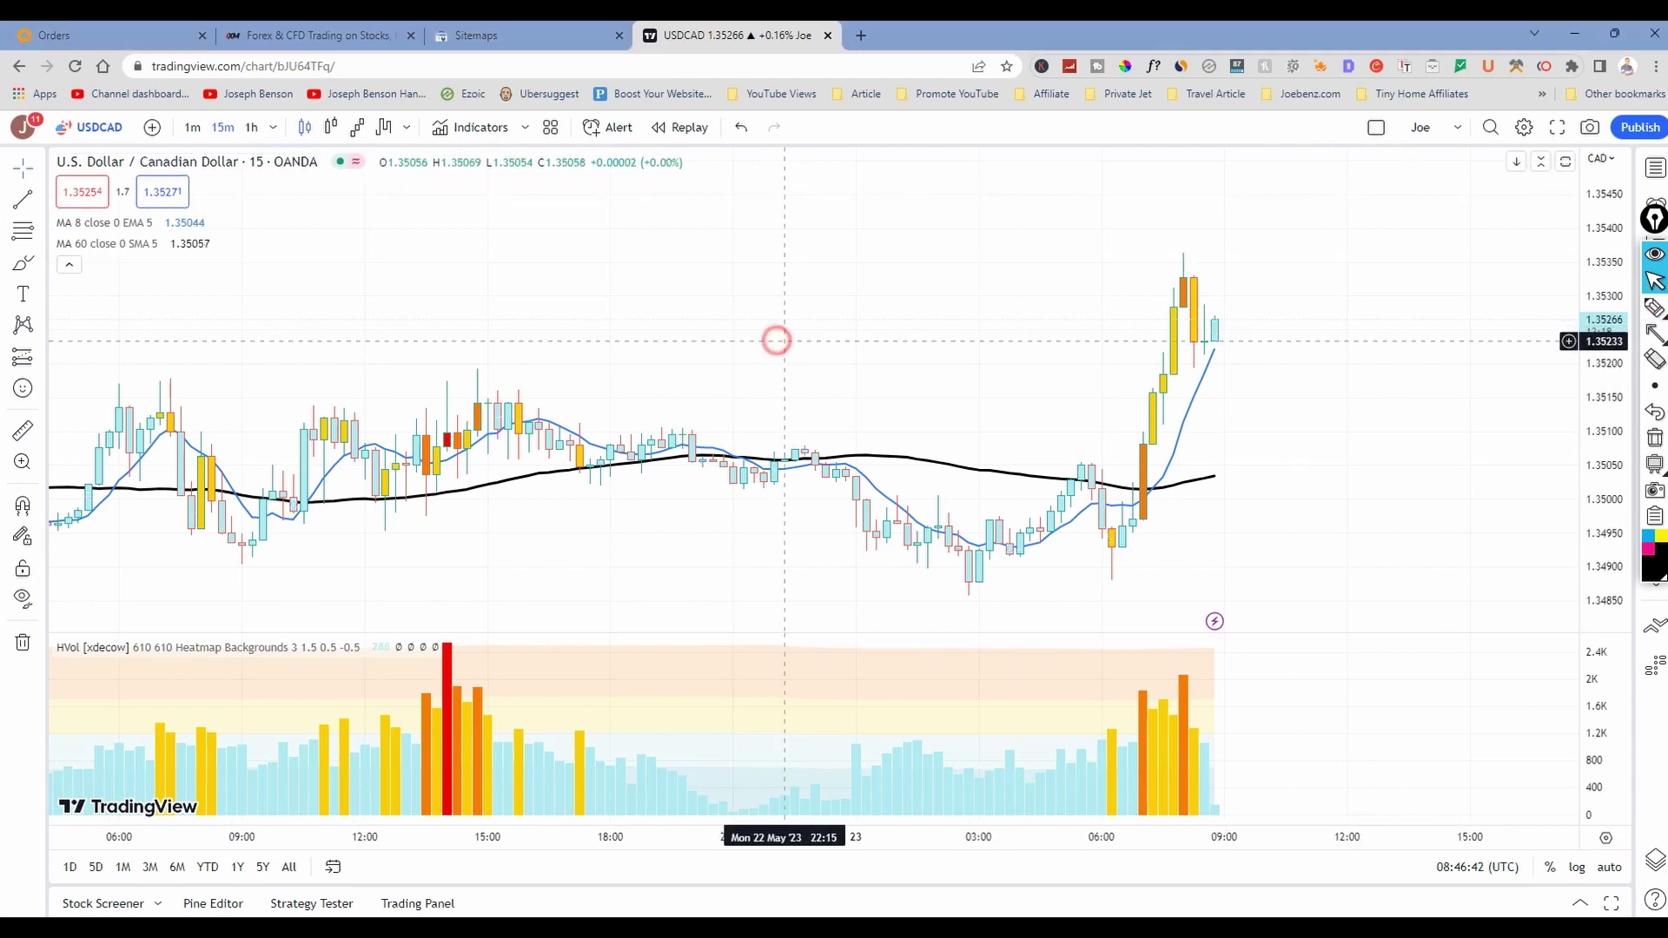
Bring the earlier 19 May price move with the red high-volume bars into view on the chart
left_click_drag(774, 339, 1219, 299)
left_click_drag(695, 286, 1147, 295)
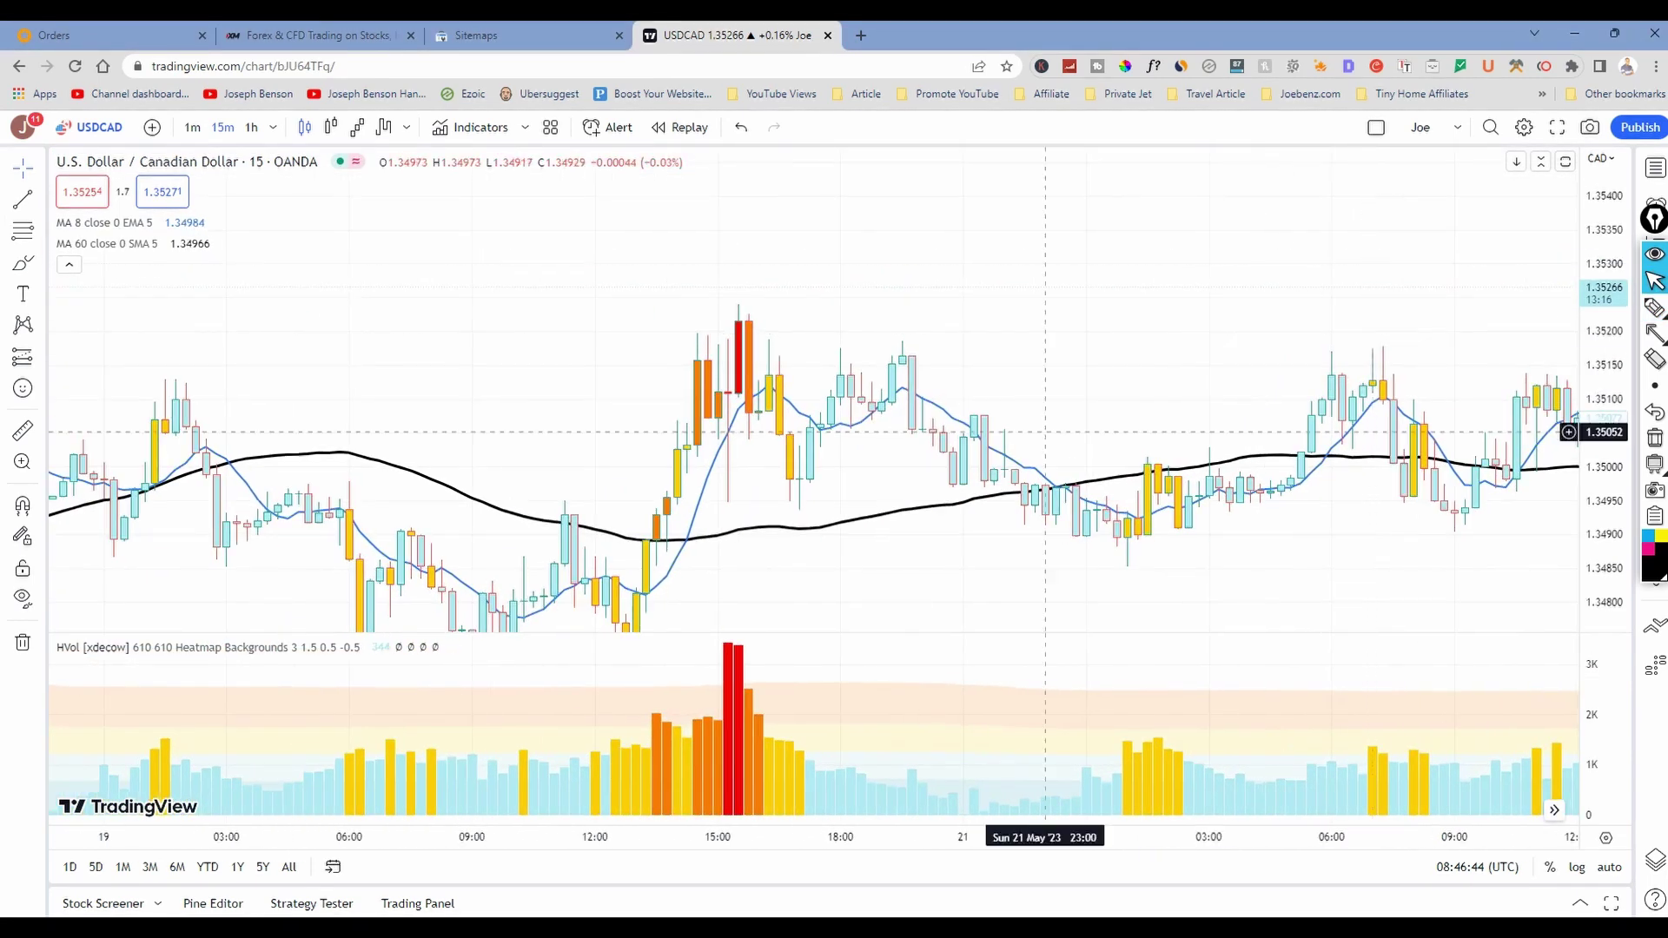
left_click_drag(890, 521, 1033, 588)
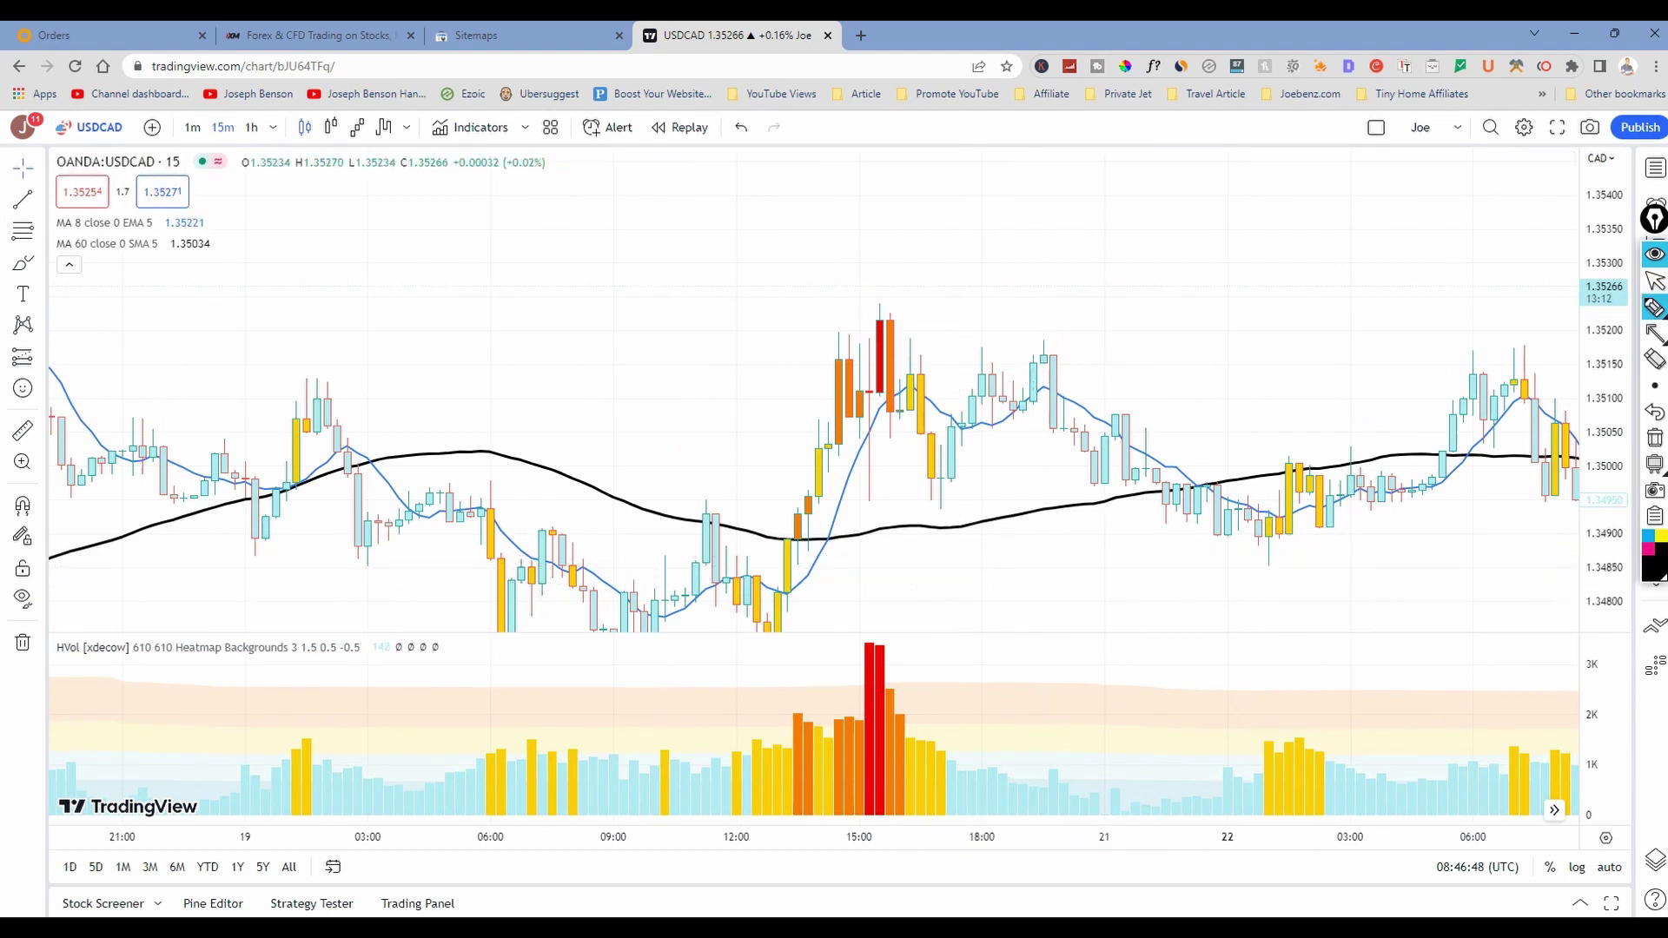
Draw arrows pointing at the 19 May rally's first orange candle, the black 60-period average and the blue 8-period average
left_click(1655, 333)
left_click_drag(727, 474, 787, 513)
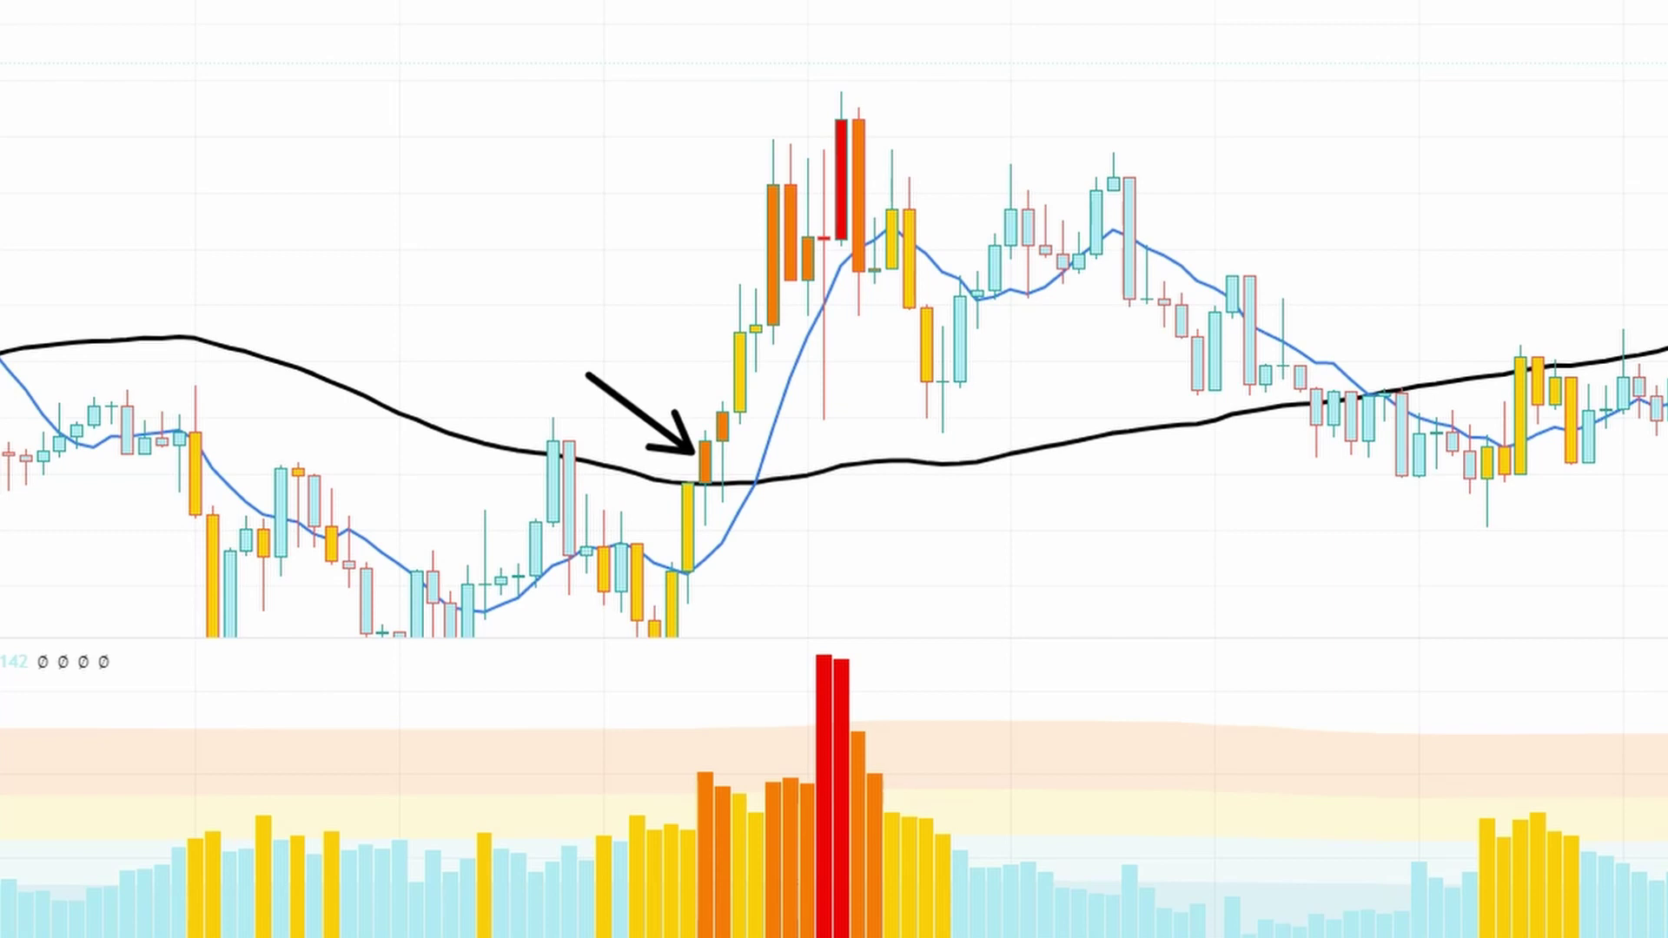
mouse_move(803, 597)
left_mouse_down()
mouse_move(808, 475)
mouse_move(830, 513)
left_mouse_up()
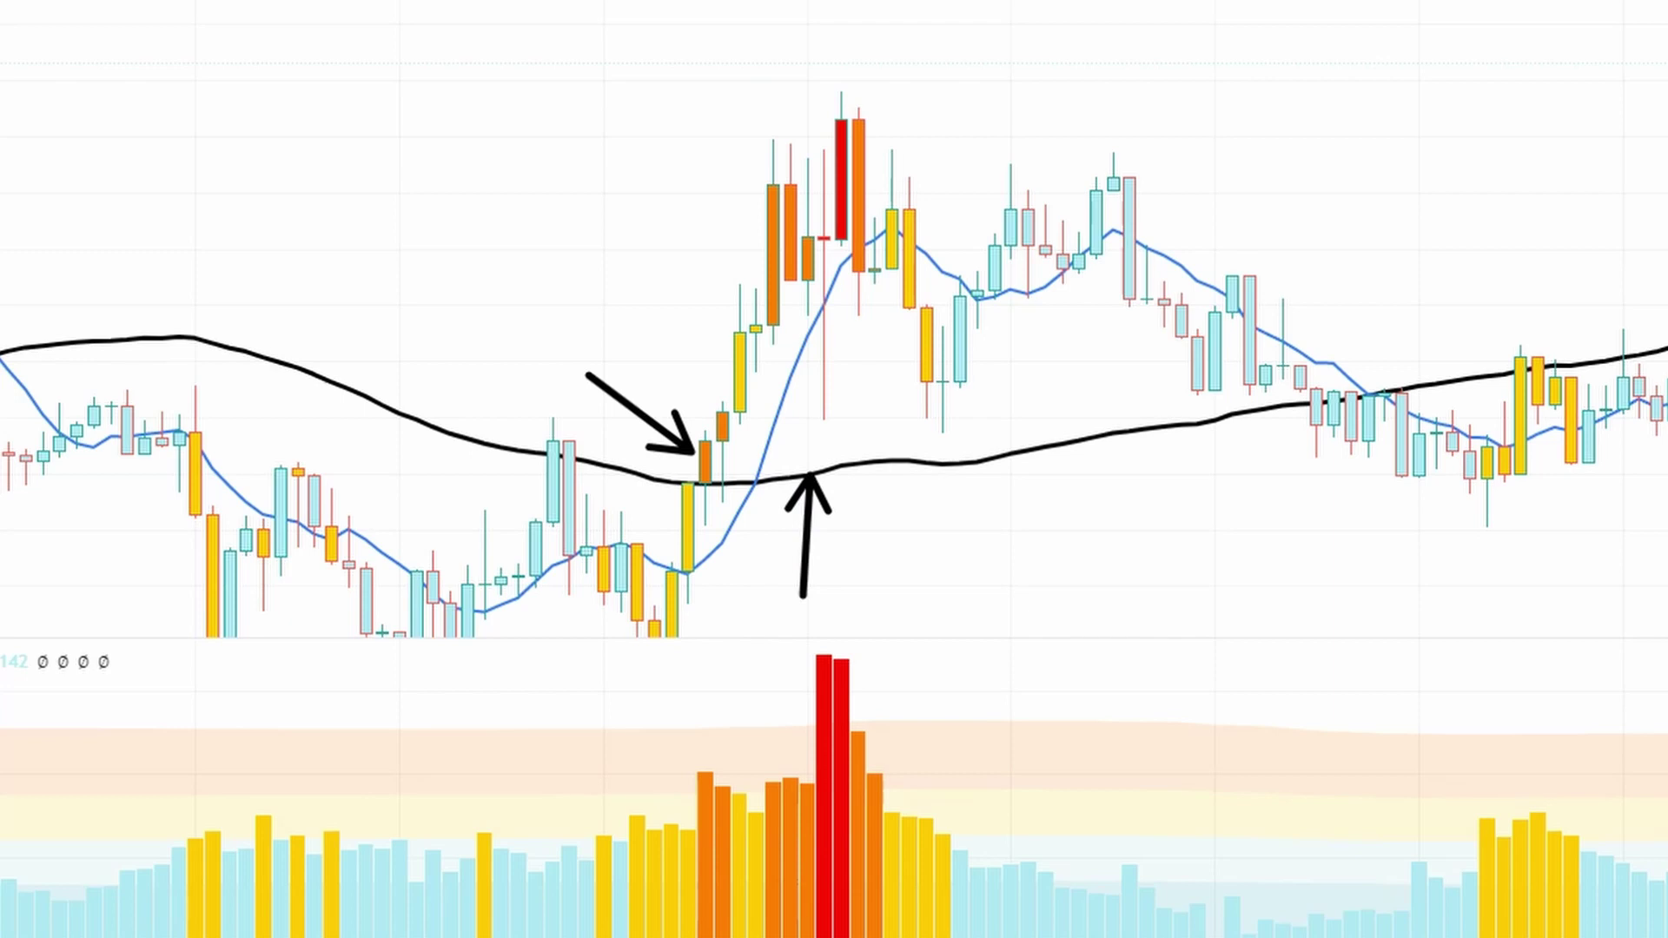
left_click_drag(847, 397, 787, 423)
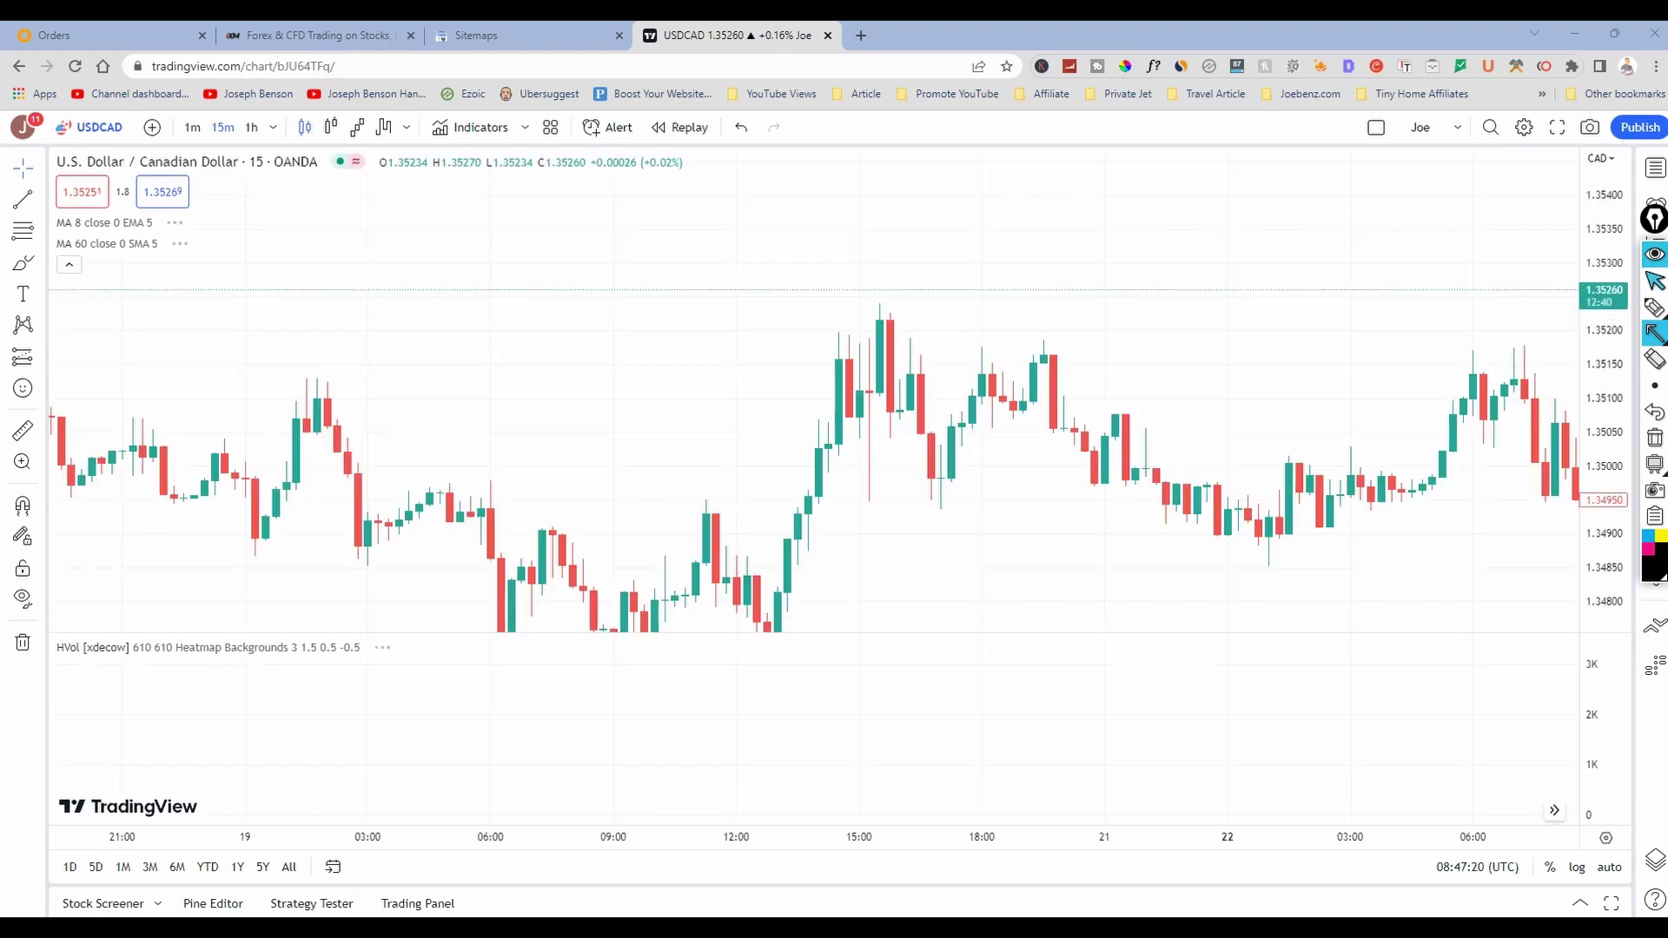
Draw freehand arrows at the 19 May rally's first orange candle and both moving averages, and loop the rally's candles
mouse_move(675, 376)
left_mouse_down()
mouse_move(794, 342)
mouse_move(652, 365)
left_mouse_up()
scroll(795, 343, "down", 4)
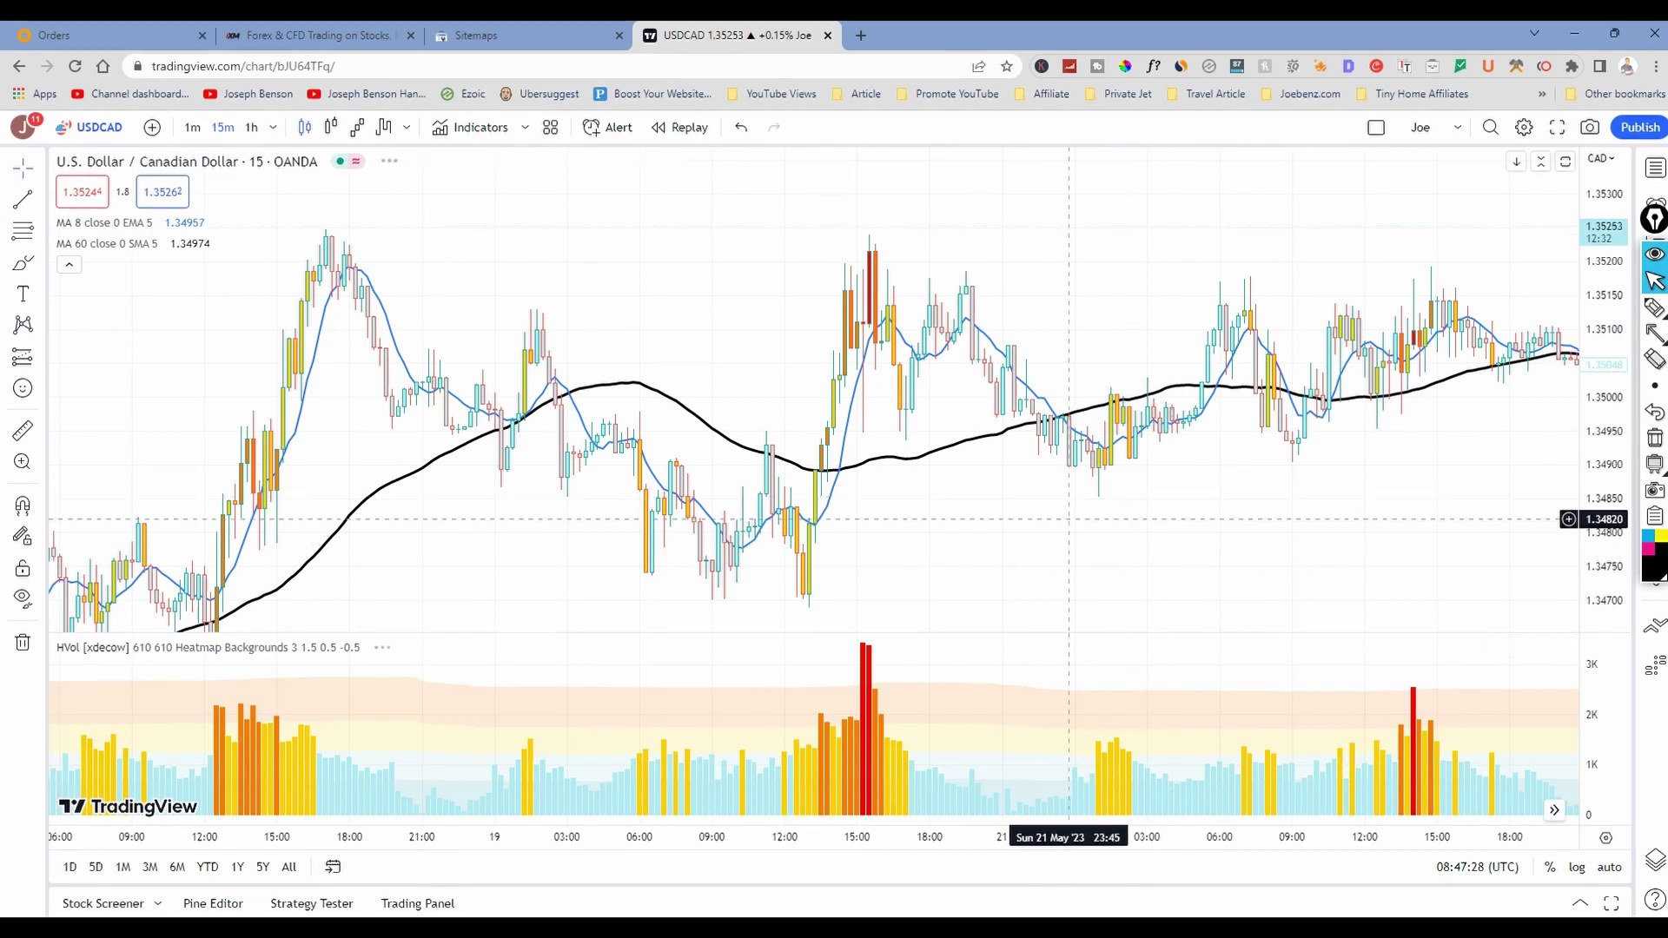
scroll(747, 530, "up", 2)
left_click_drag(726, 525, 988, 550)
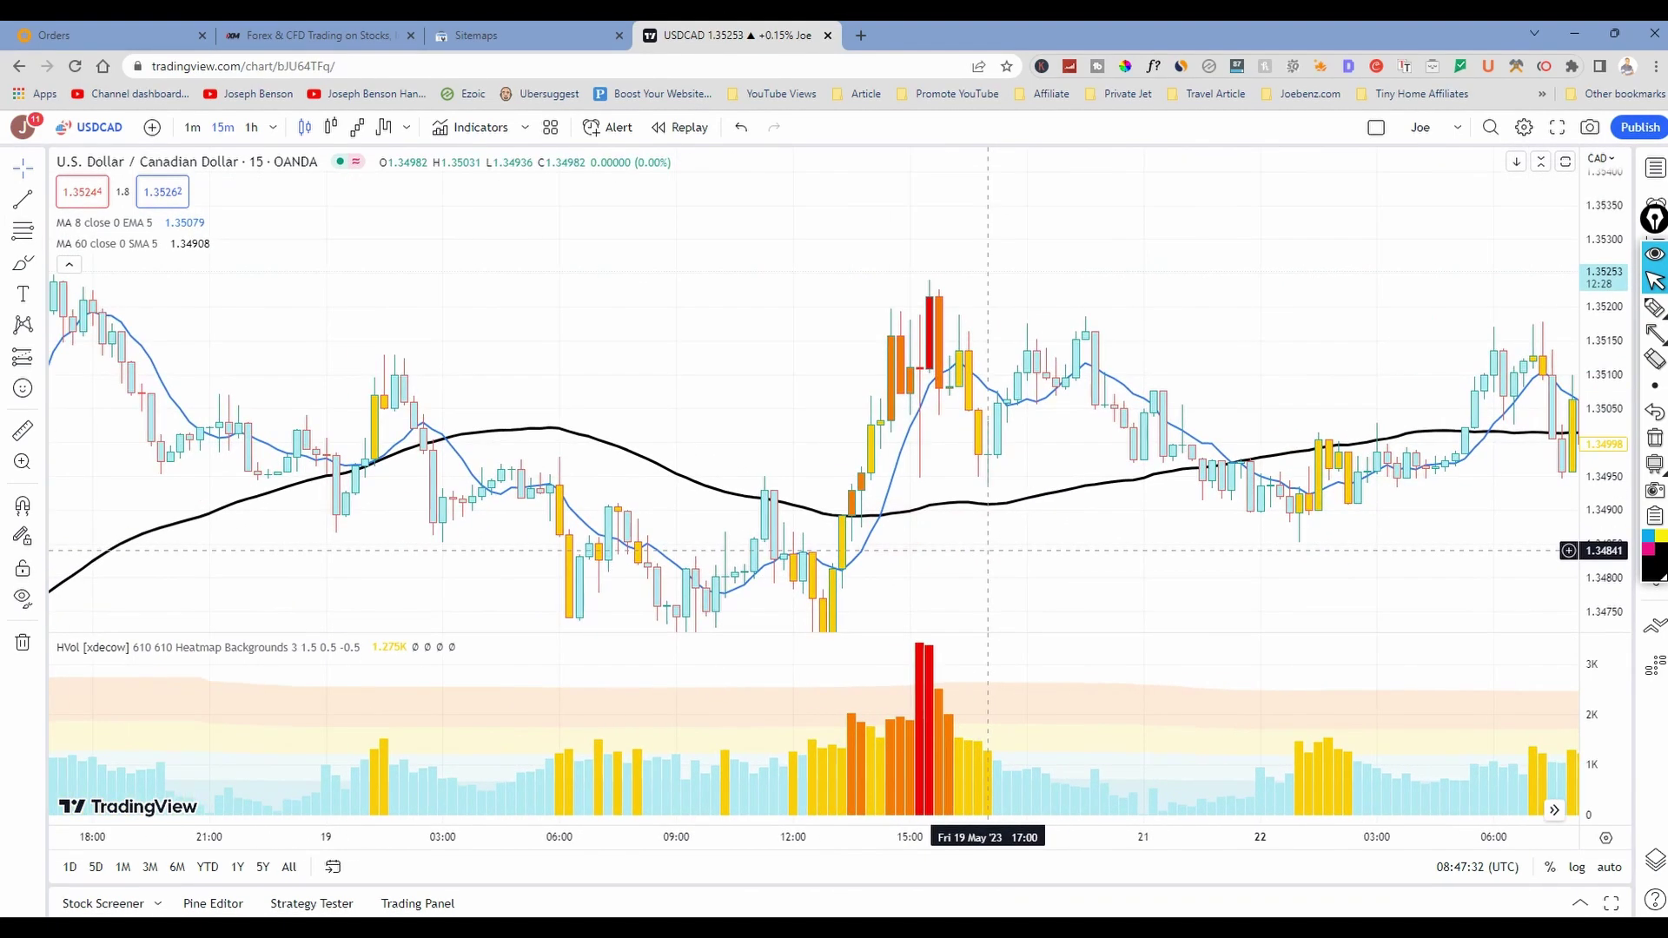
left_click(1656, 307)
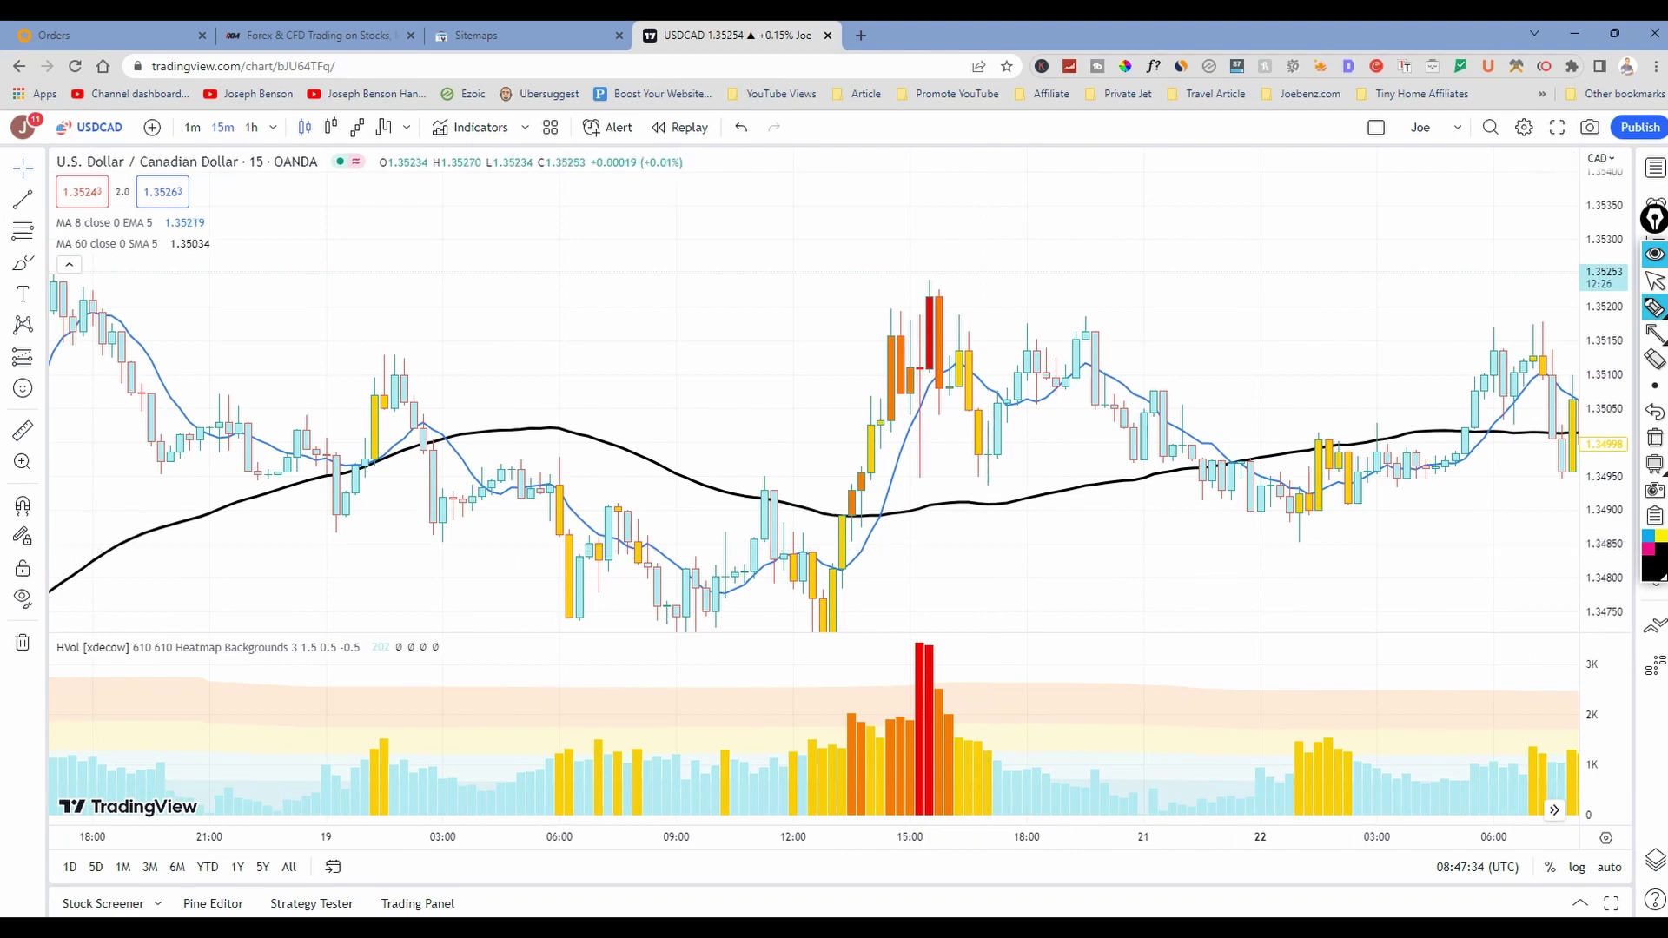
mouse_move(775, 448)
left_mouse_down()
mouse_move(845, 493)
mouse_move(813, 499)
left_mouse_up()
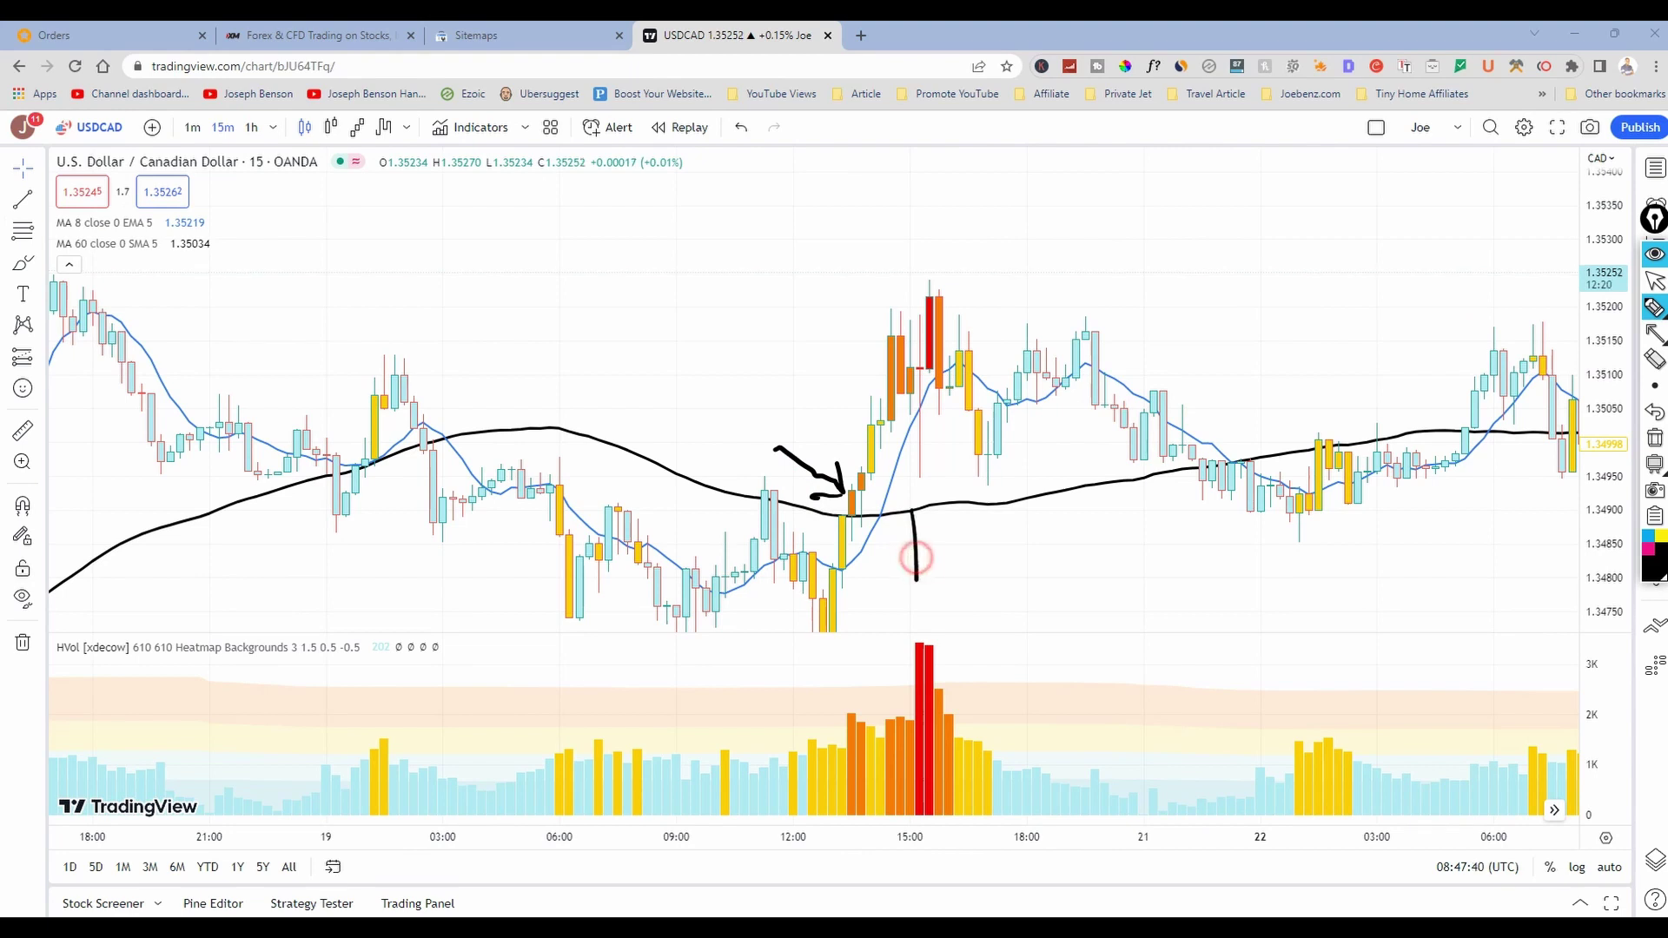
mouse_move(908, 506)
left_mouse_down()
mouse_move(917, 580)
mouse_move(930, 532)
left_mouse_up()
mouse_move(953, 459)
left_mouse_down()
mouse_move(908, 454)
mouse_move(926, 479)
left_mouse_up()
mouse_move(854, 404)
left_mouse_down()
mouse_move(852, 439)
mouse_move(943, 363)
mouse_move(936, 258)
mouse_move(855, 408)
left_mouse_up()
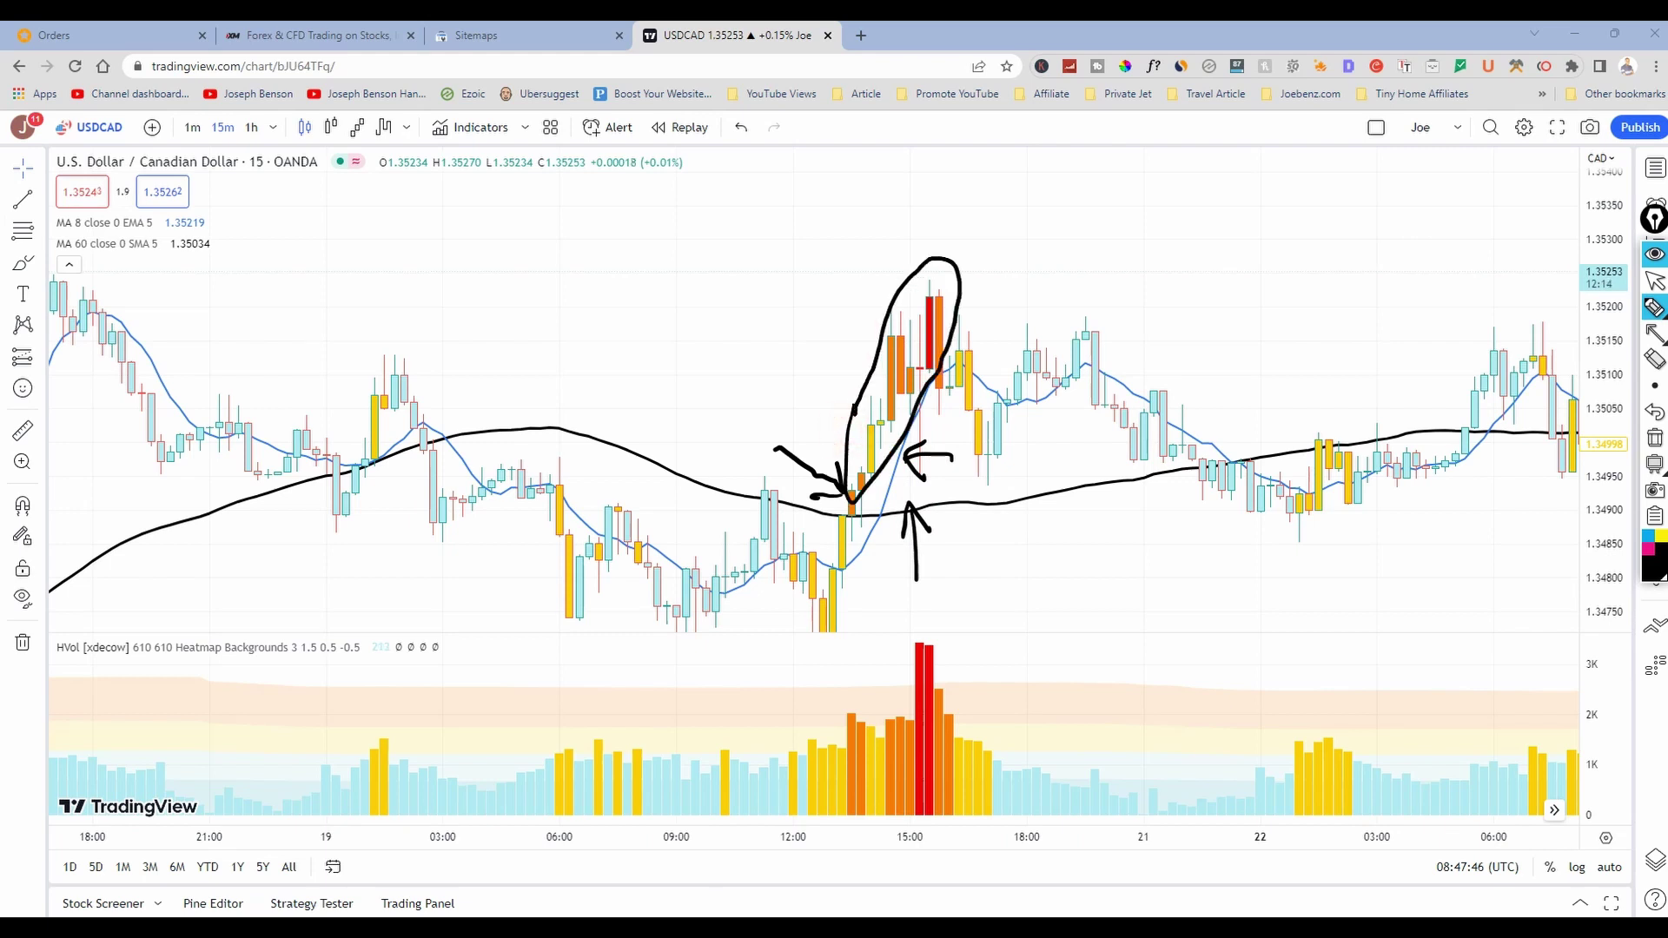
Draw freehand horizontal lines at the 19 May rally's prior high, its lows and its first orange candle, and clear the annotations
left_click_drag(1035, 293, 50, 325)
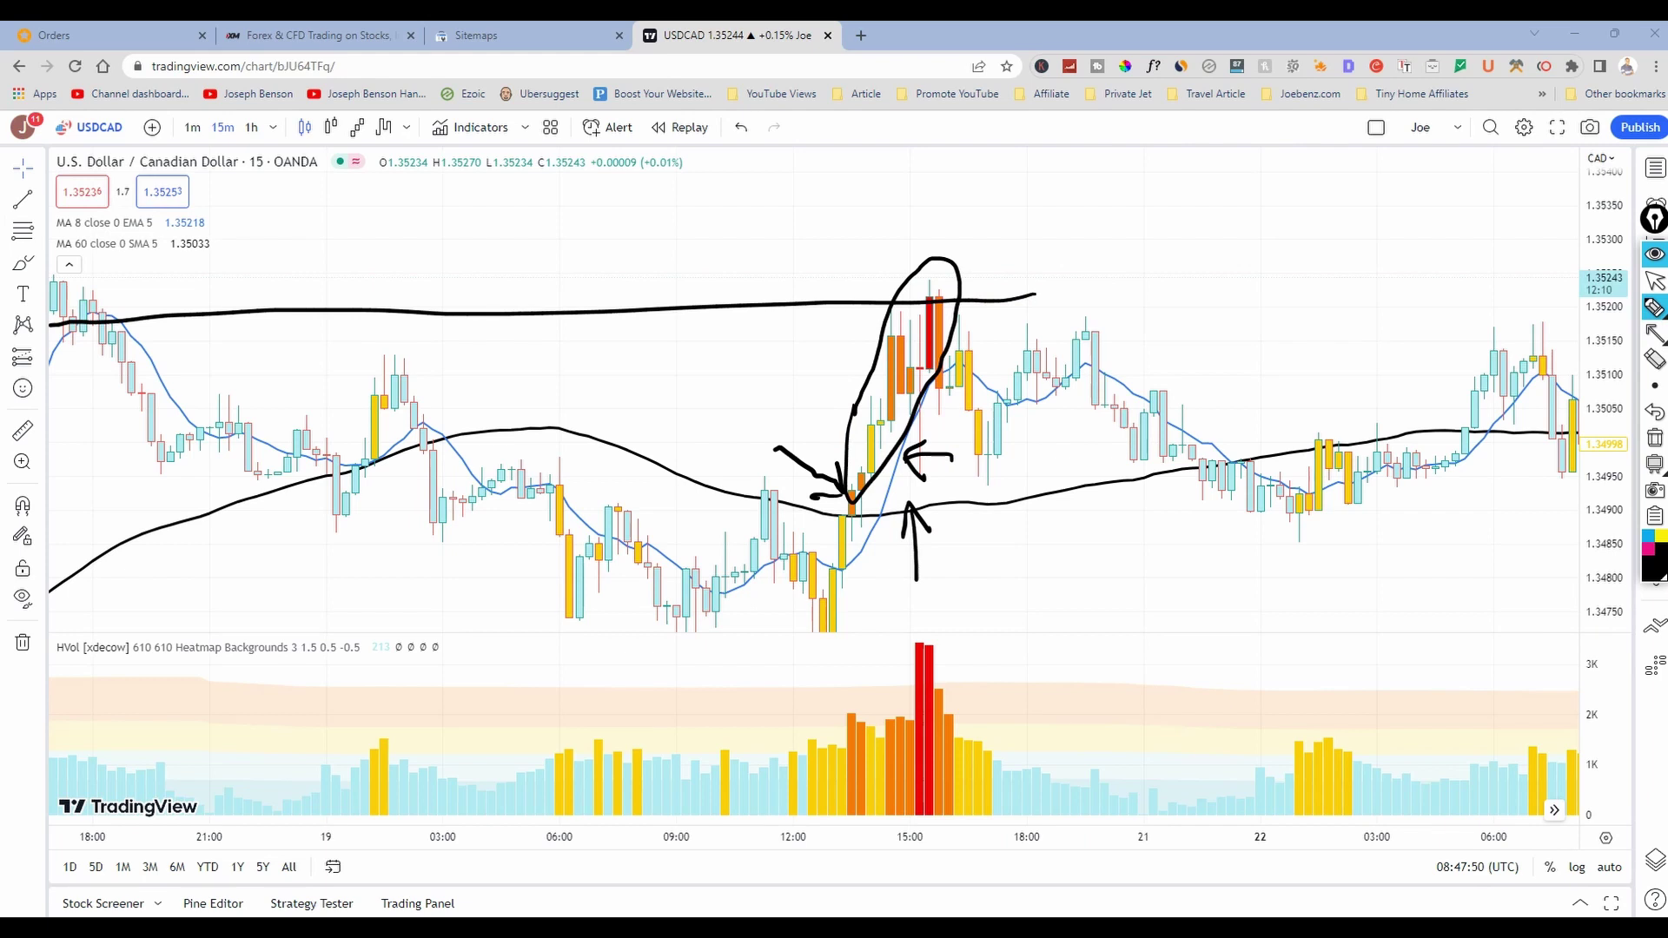
key("ctrl+shift+c")
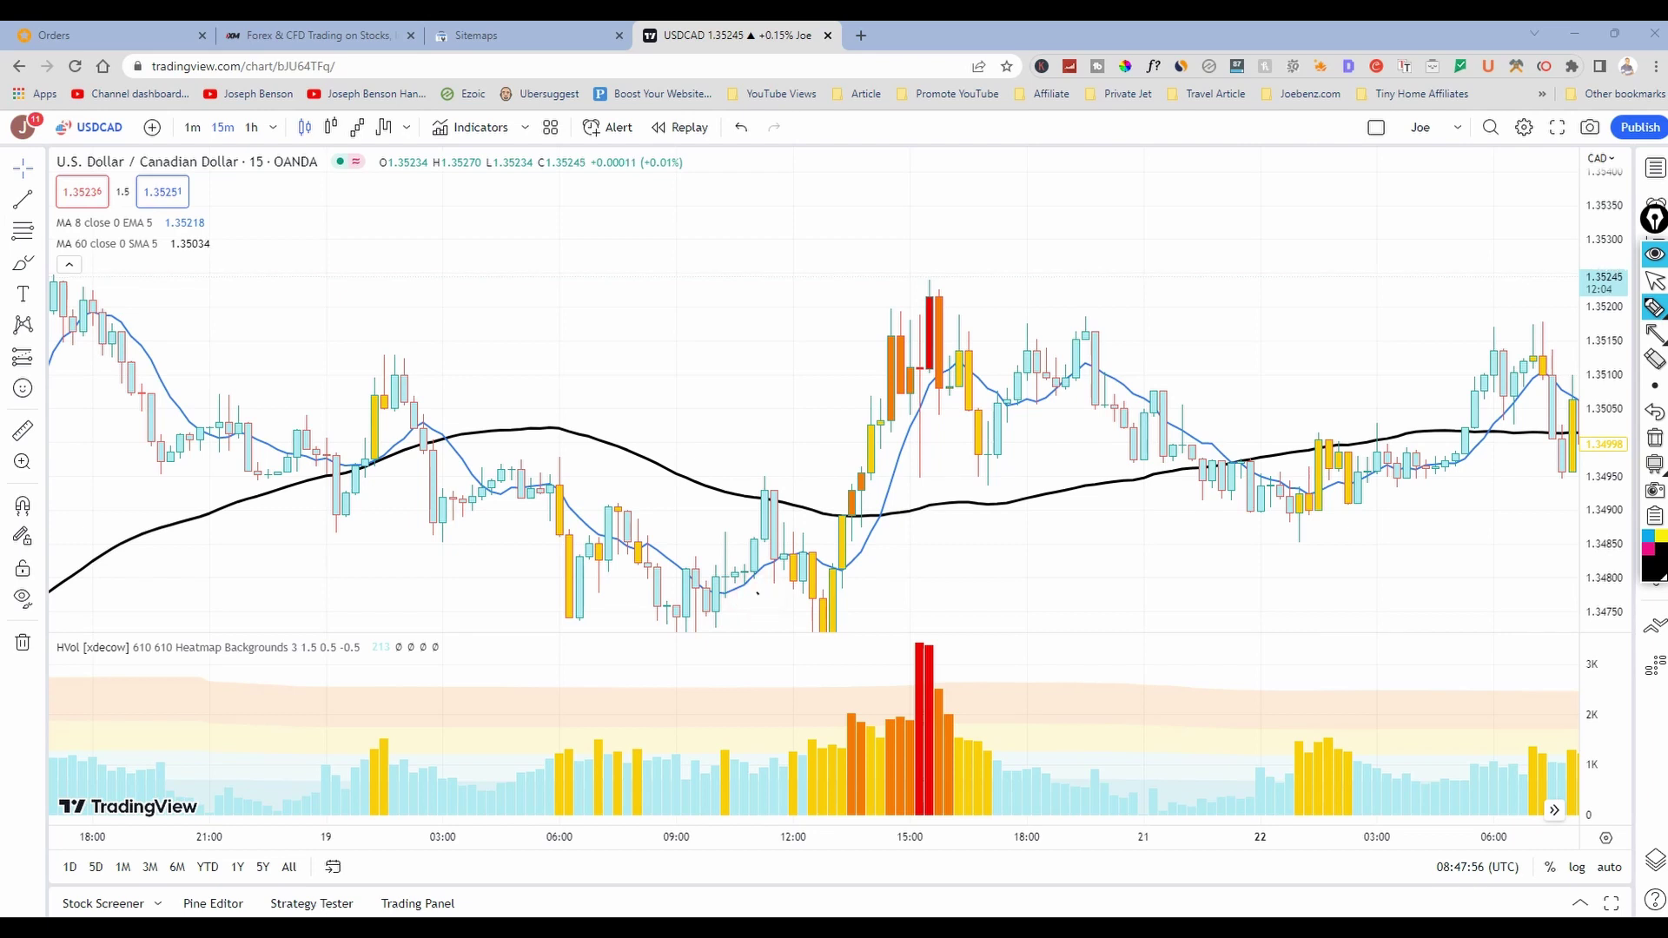
left_click_drag(478, 612, 981, 592)
key("ctrl+z")
left_click_drag(516, 625, 1076, 587)
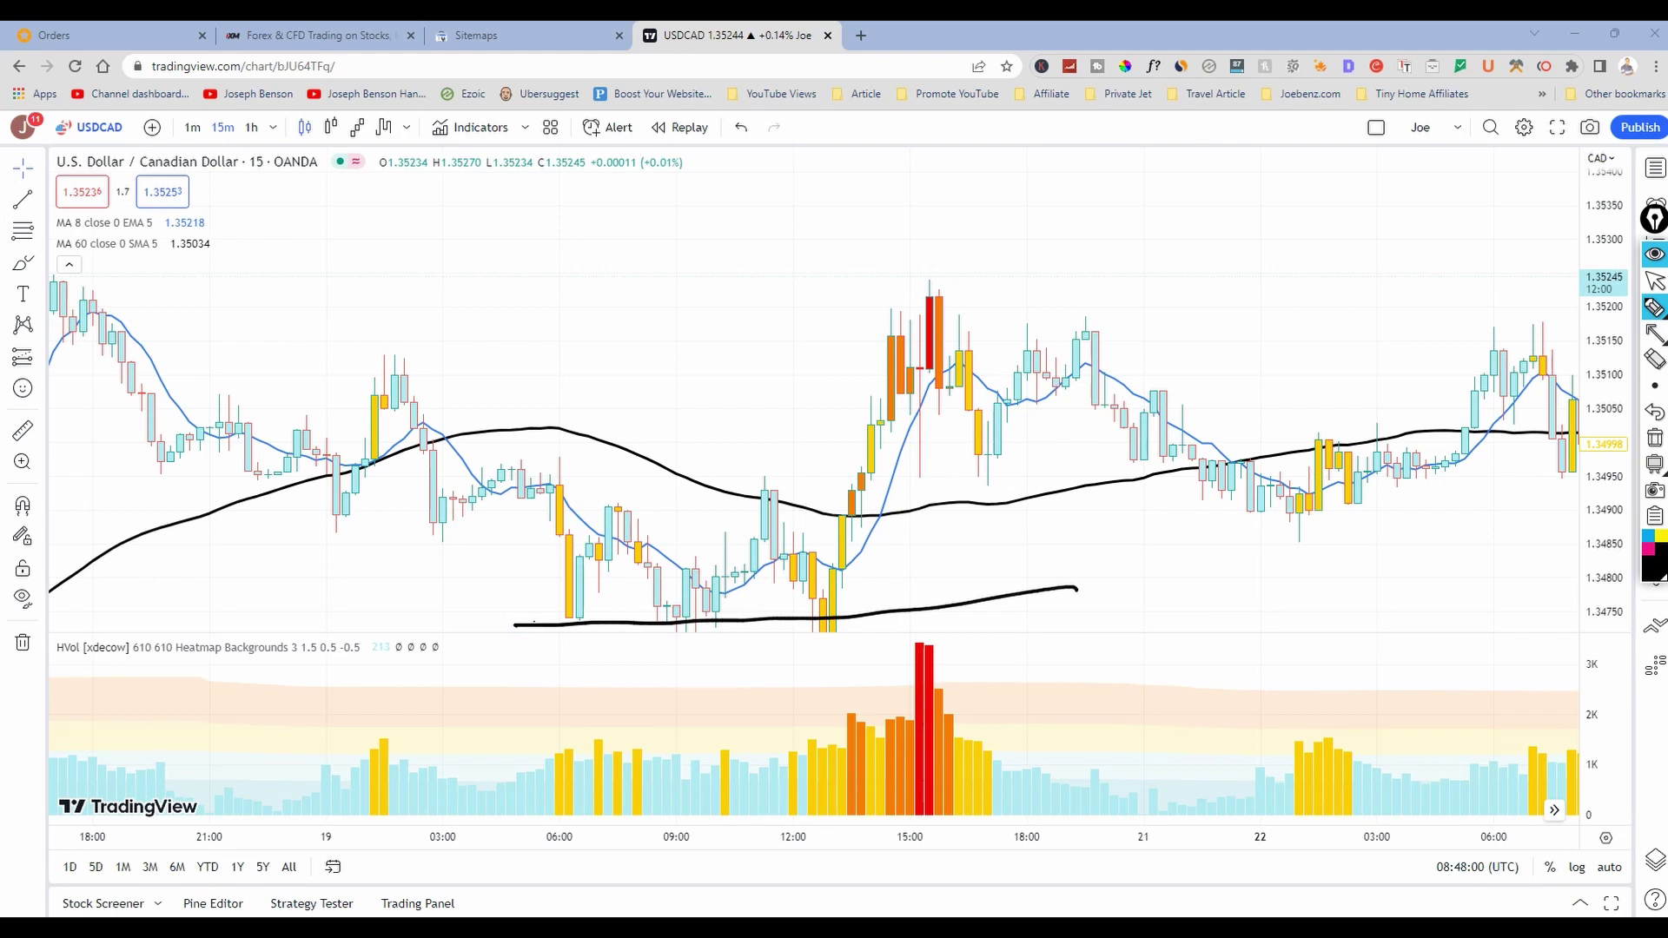
left_click_drag(749, 513, 1058, 476)
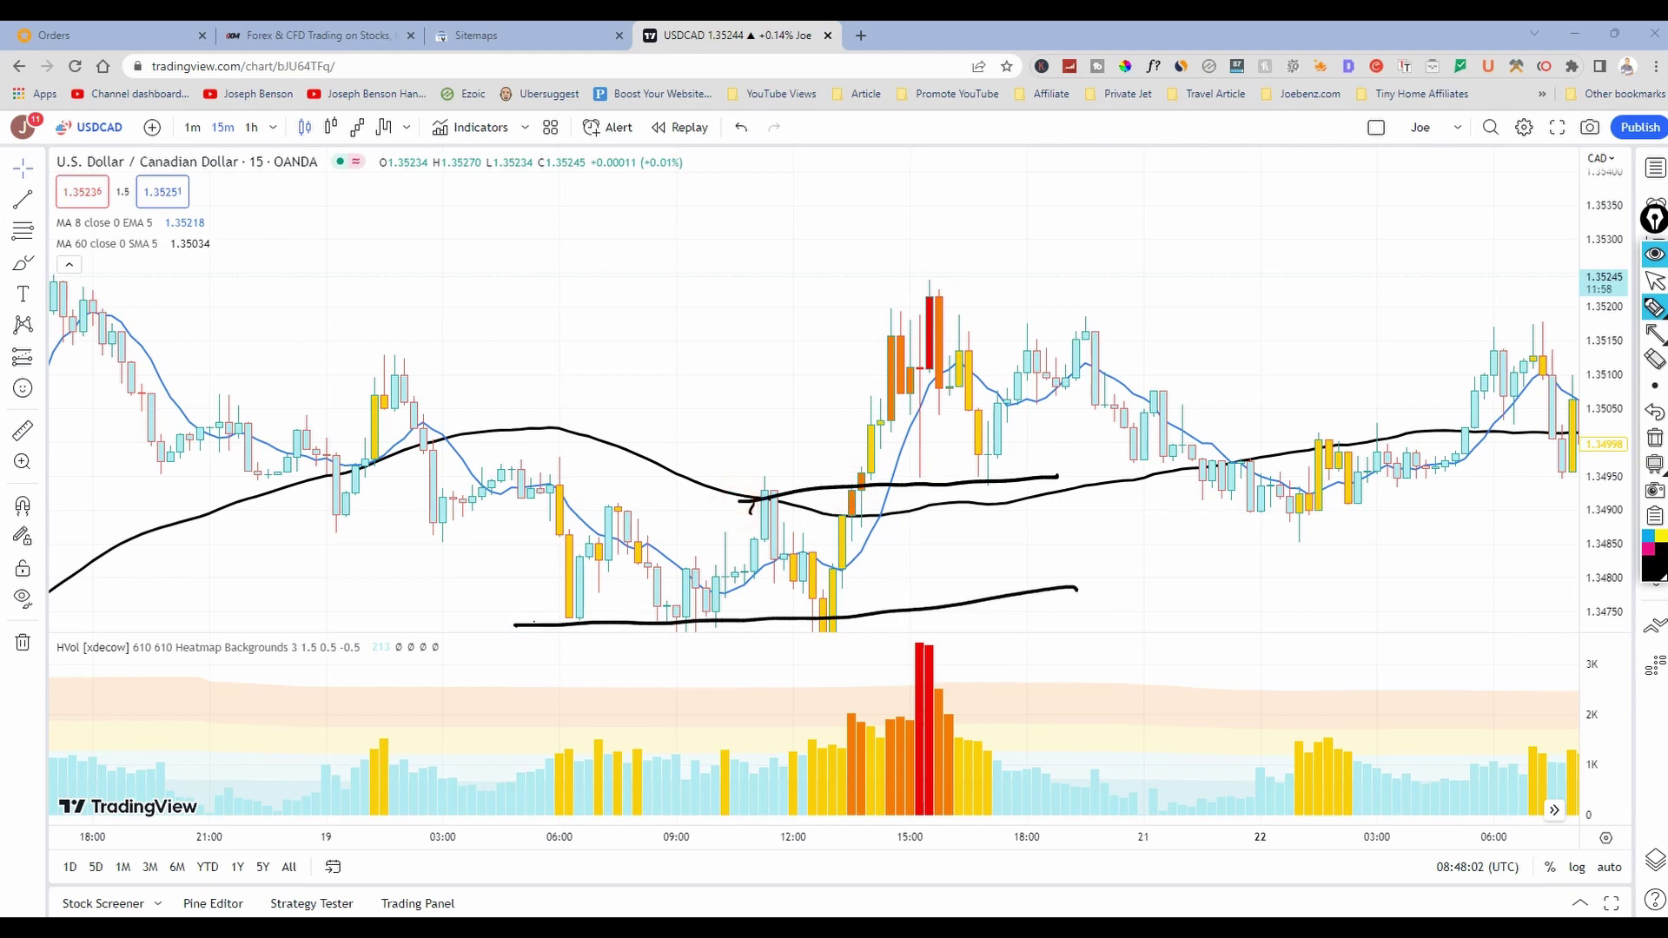
left_click_drag(631, 320, 1051, 283)
left_click_drag(1029, 280, 0, 300)
key("e")
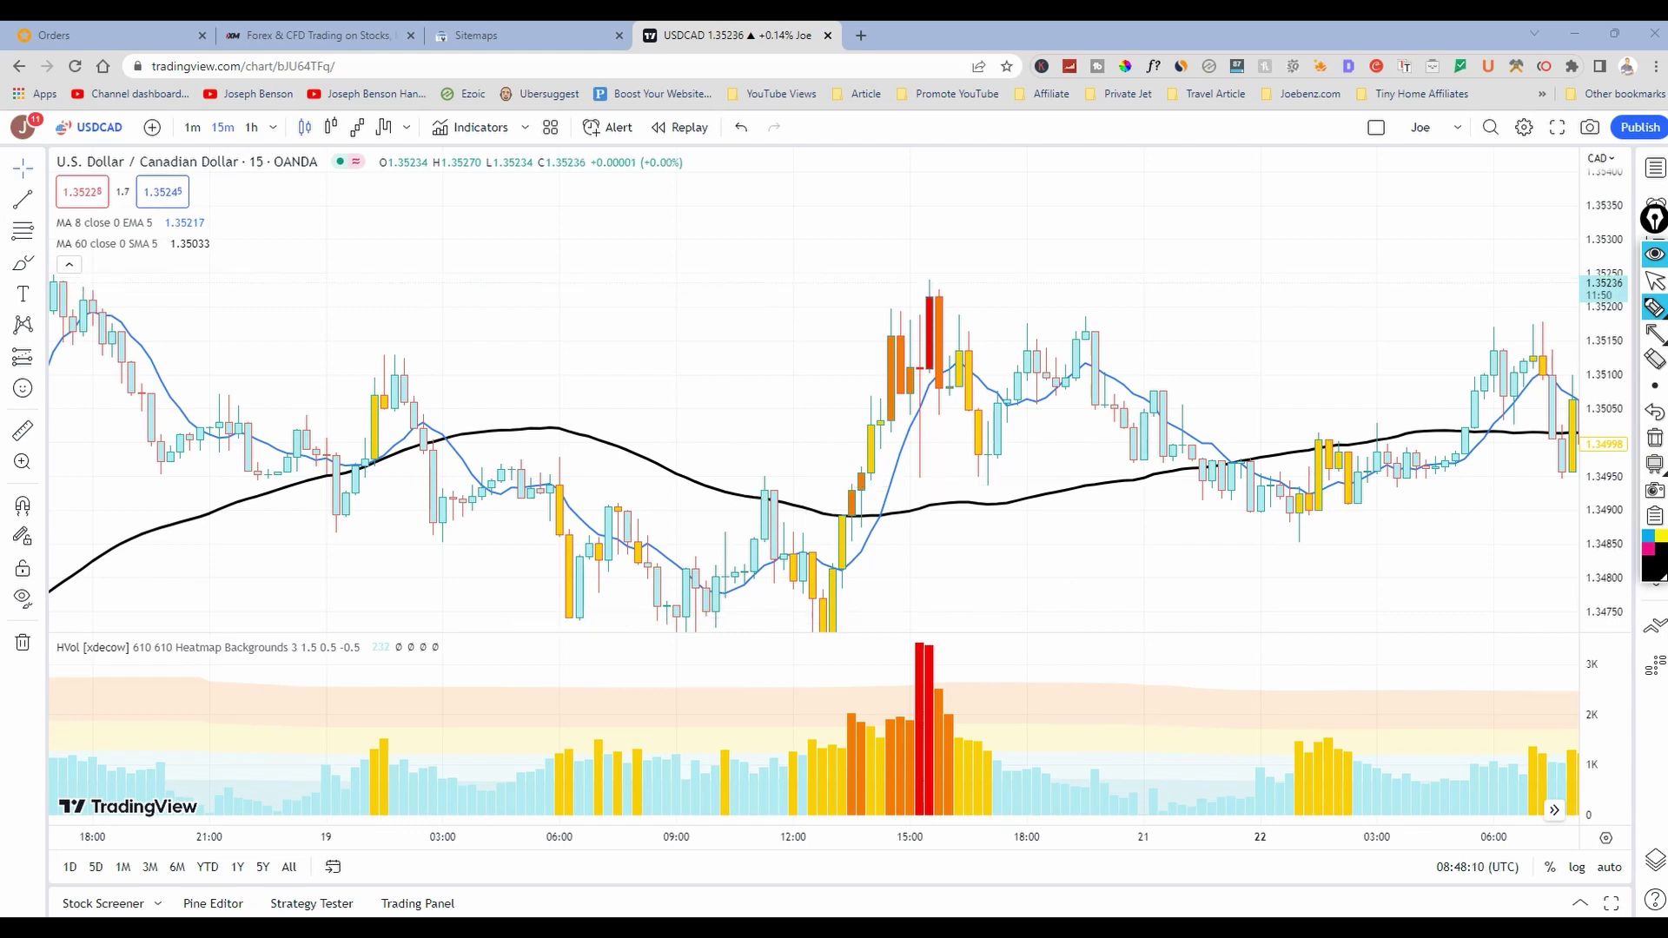
Bring the 18 May rally with the orange volume bars into view, and place and dismiss a price range measurement over it
left_click(1654, 279)
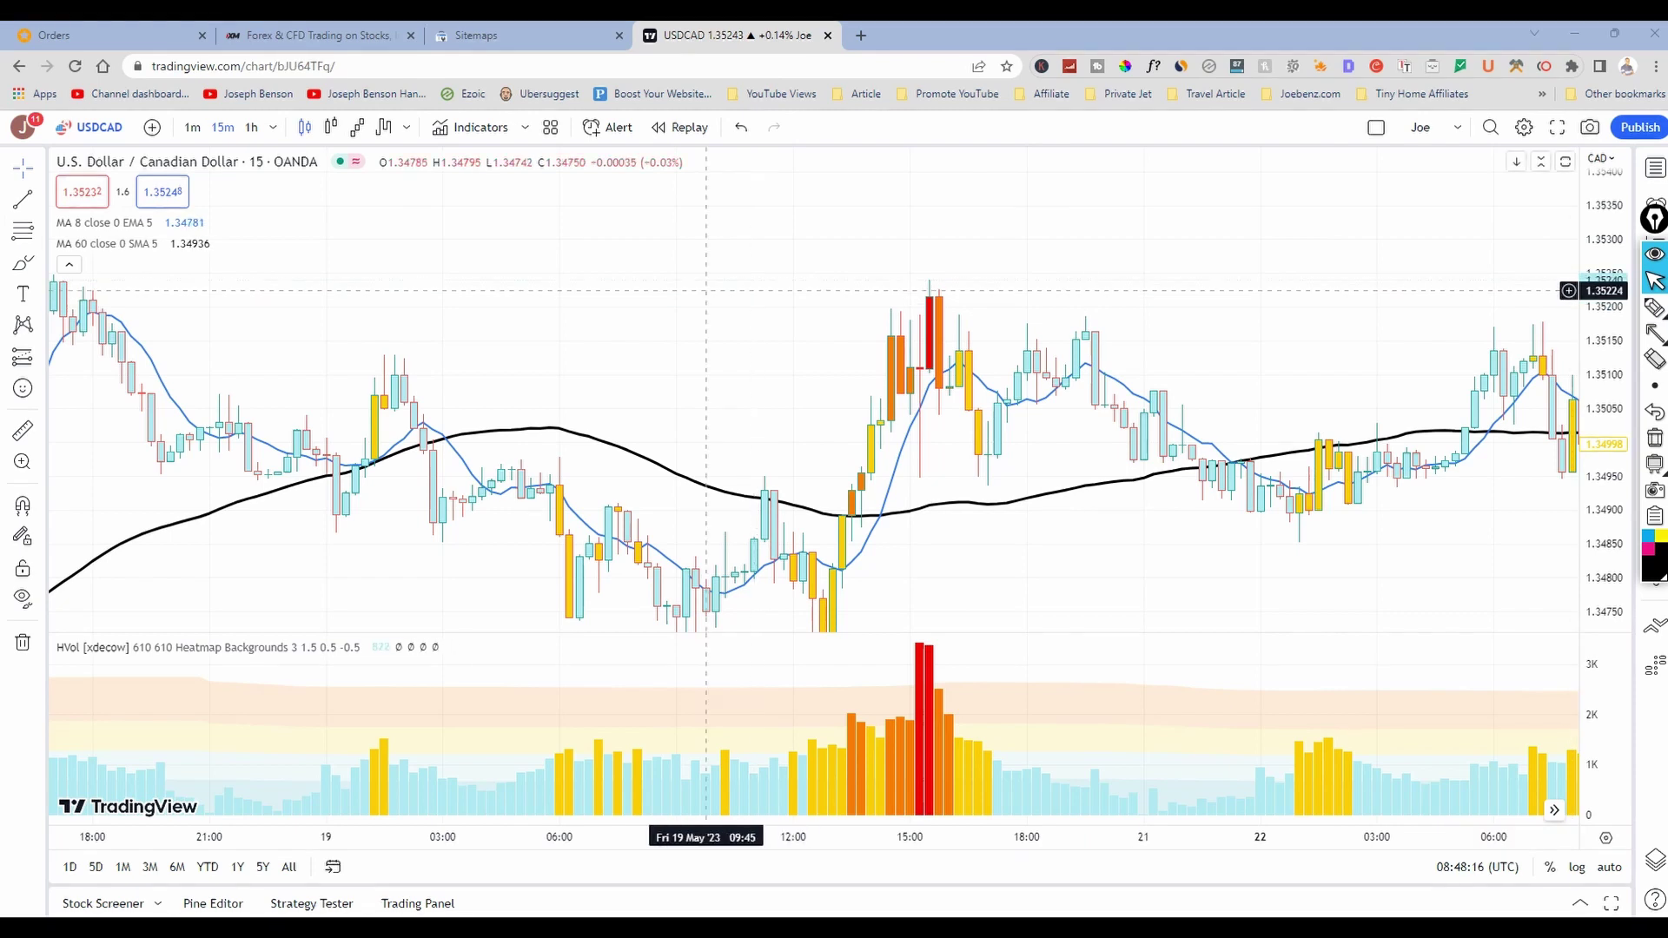
left_click_drag(713, 296, 1057, 291)
left_click_drag(478, 260, 1014, 561)
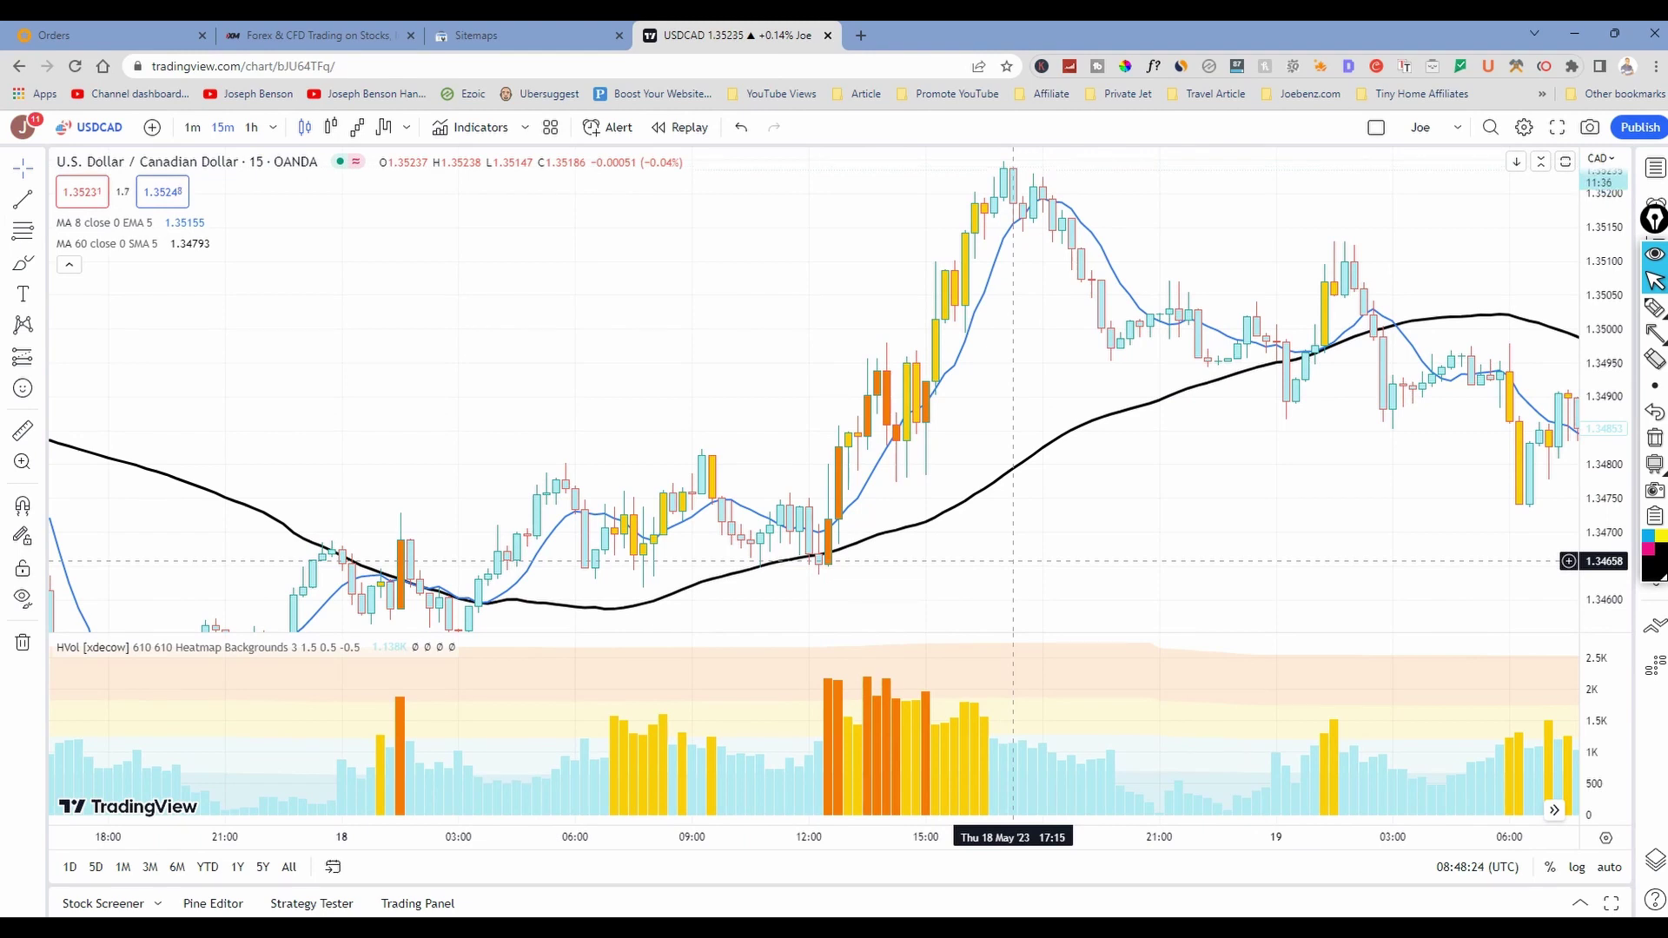
left_click(633, 178, "shift")
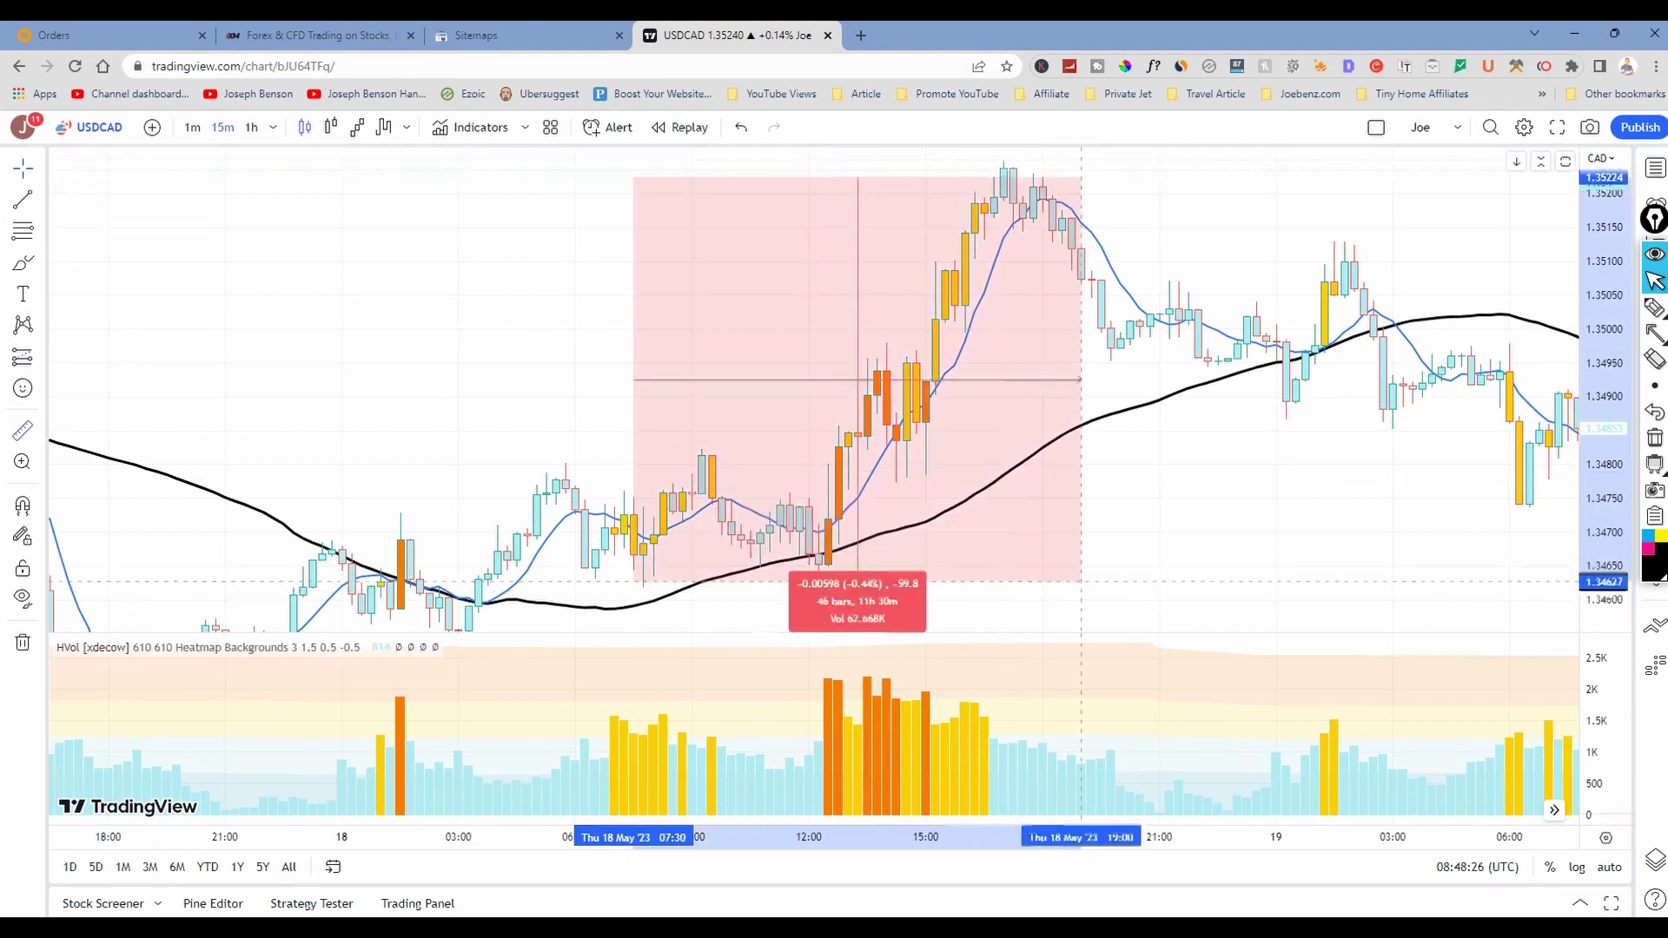
left_click(934, 469)
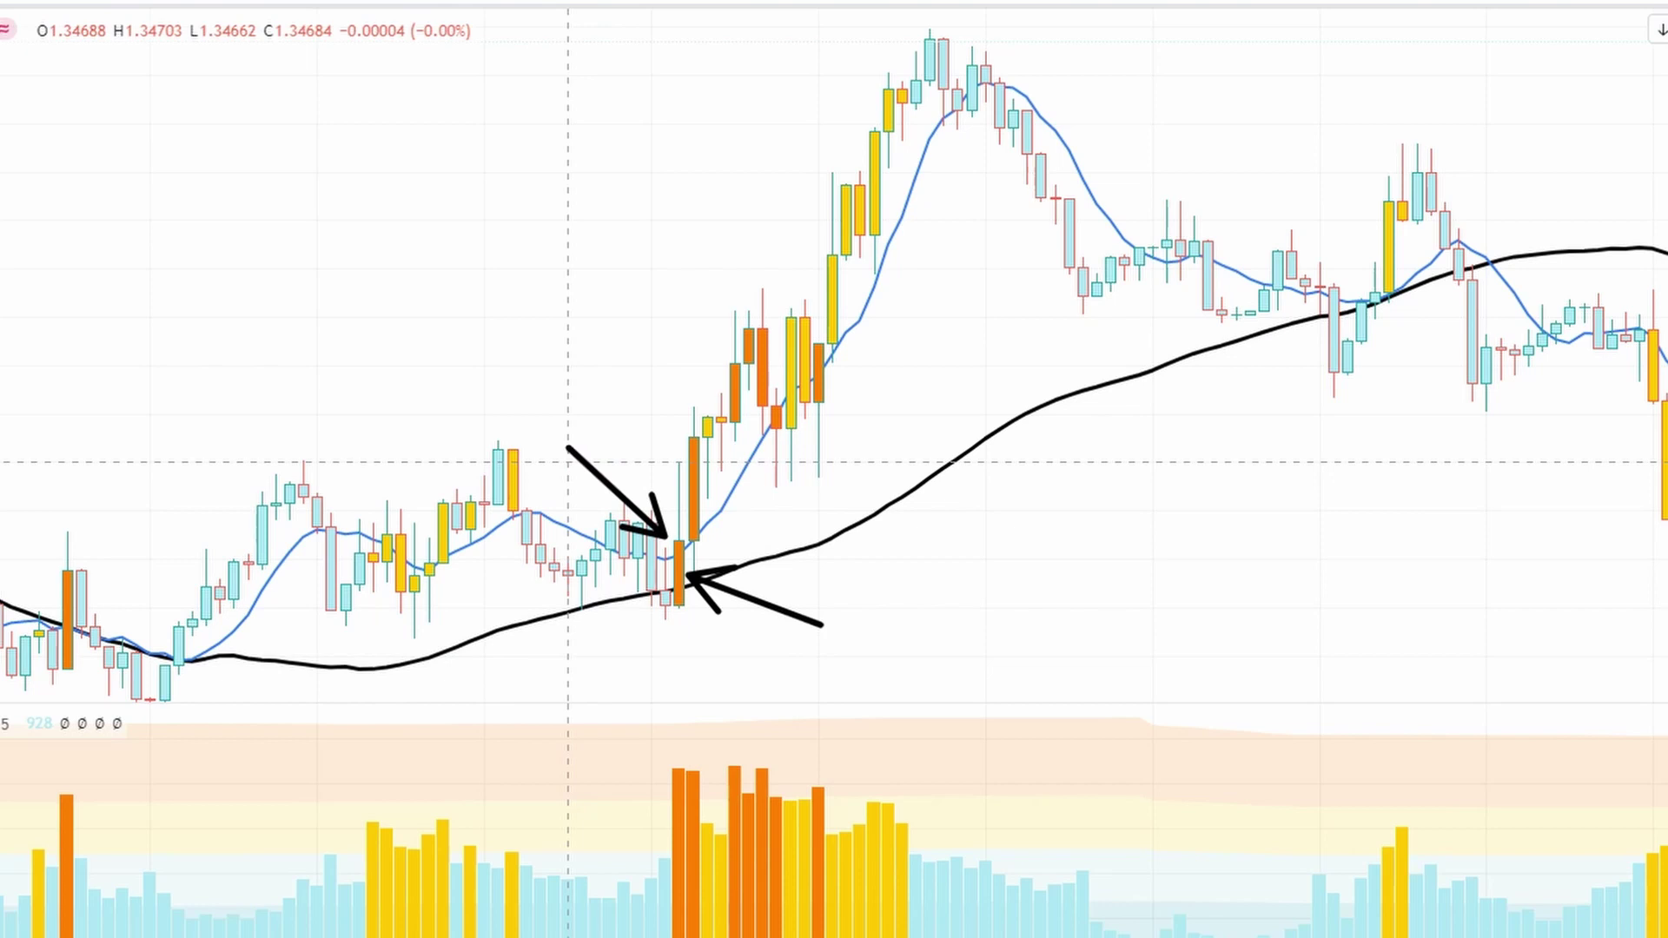
Draw an arrow up along the 18 May rally, circle its candles freehand, and clear the annotations
mouse_move(699, 543)
left_mouse_down()
mouse_move(886, 205)
mouse_move(942, 52)
mouse_move(945, 118)
left_mouse_up()
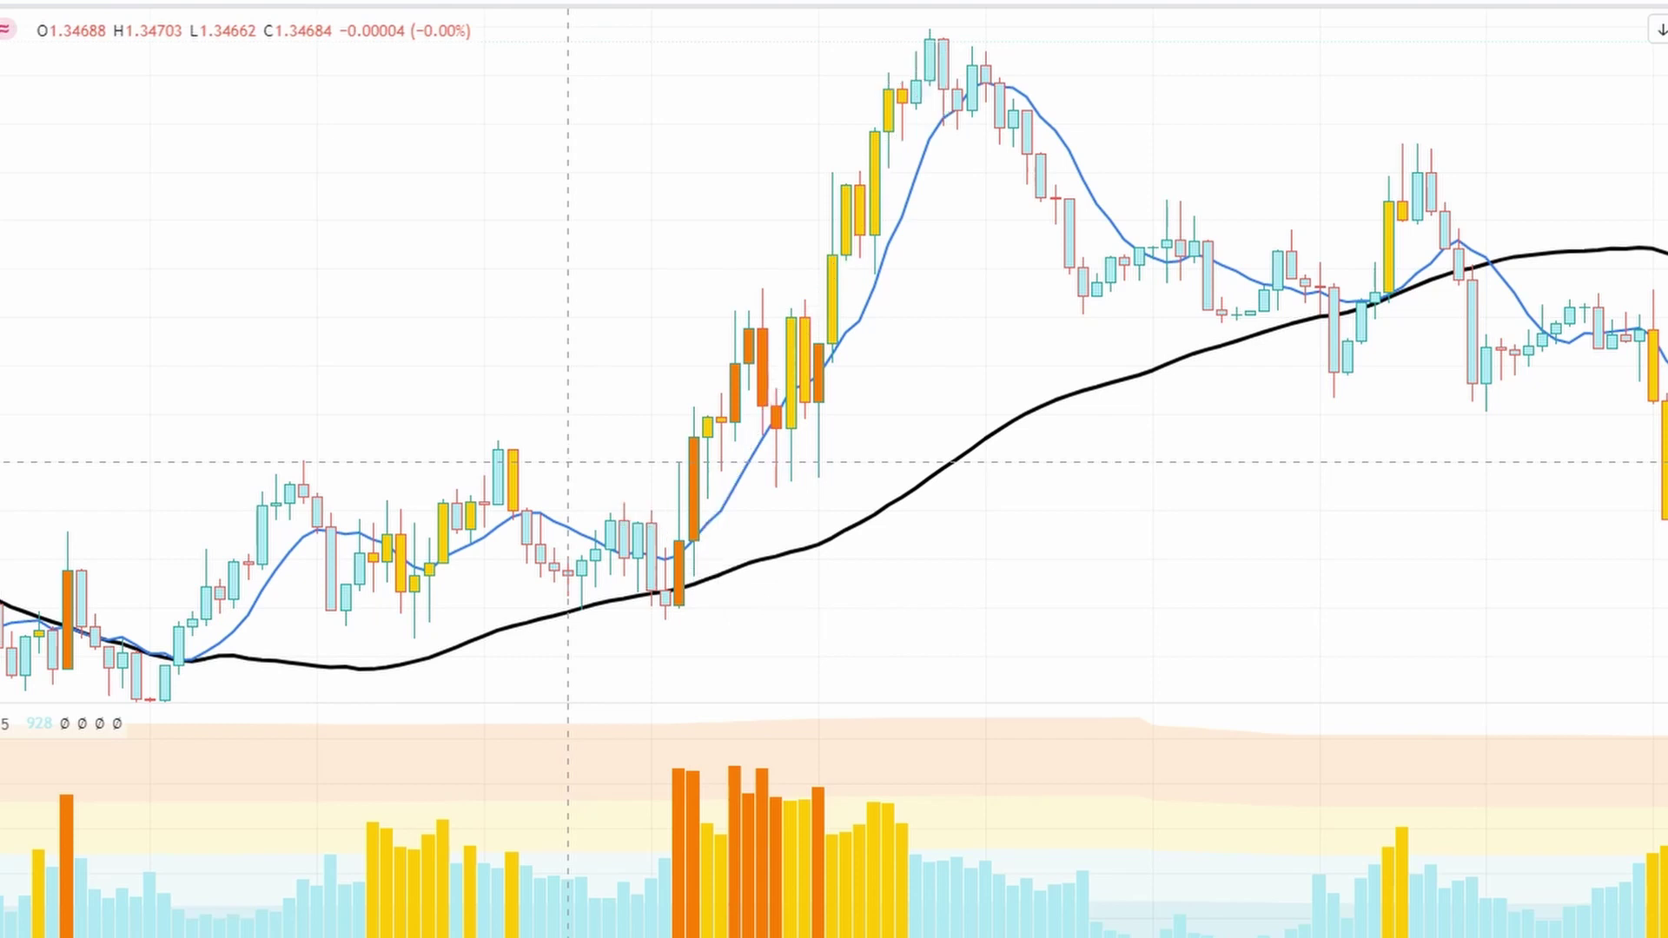
mouse_move(806, 87)
left_mouse_down()
mouse_move(711, 231)
mouse_move(637, 574)
mouse_move(780, 522)
mouse_move(923, 259)
mouse_move(924, 97)
mouse_move(868, 66)
mouse_move(774, 126)
left_mouse_up()
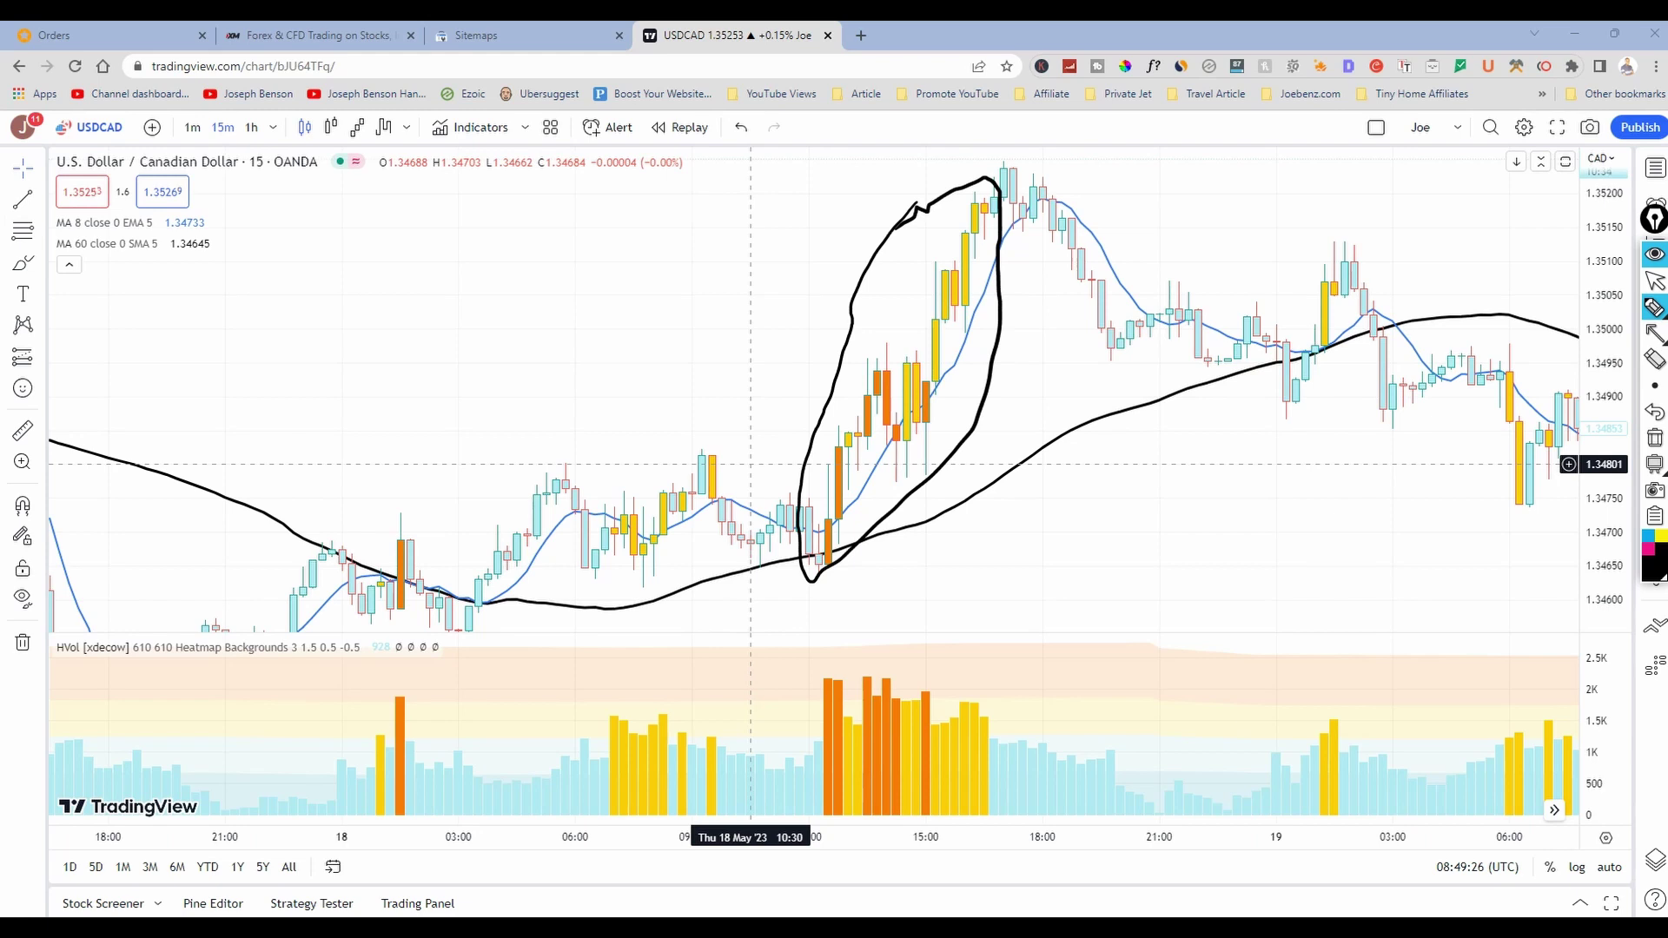
key("ctrl+shift+c")
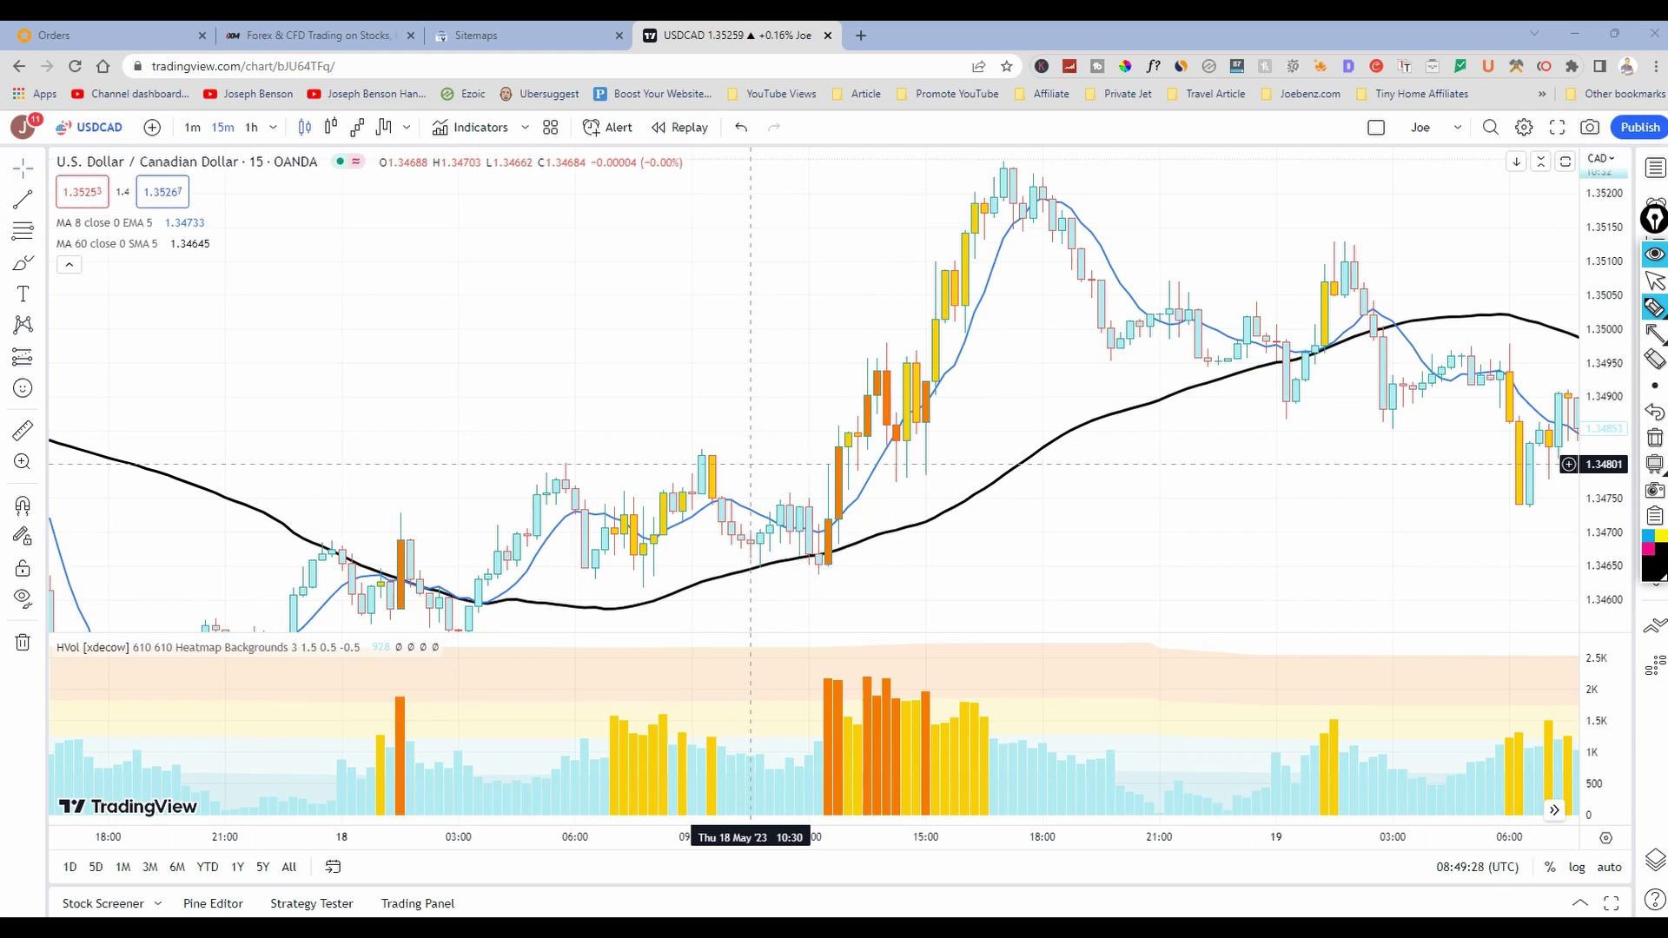
Draw arrows pointing at the 17 May decline's first yellow candles by the moving averages and down along the fall
key("ctrl+shift+1")
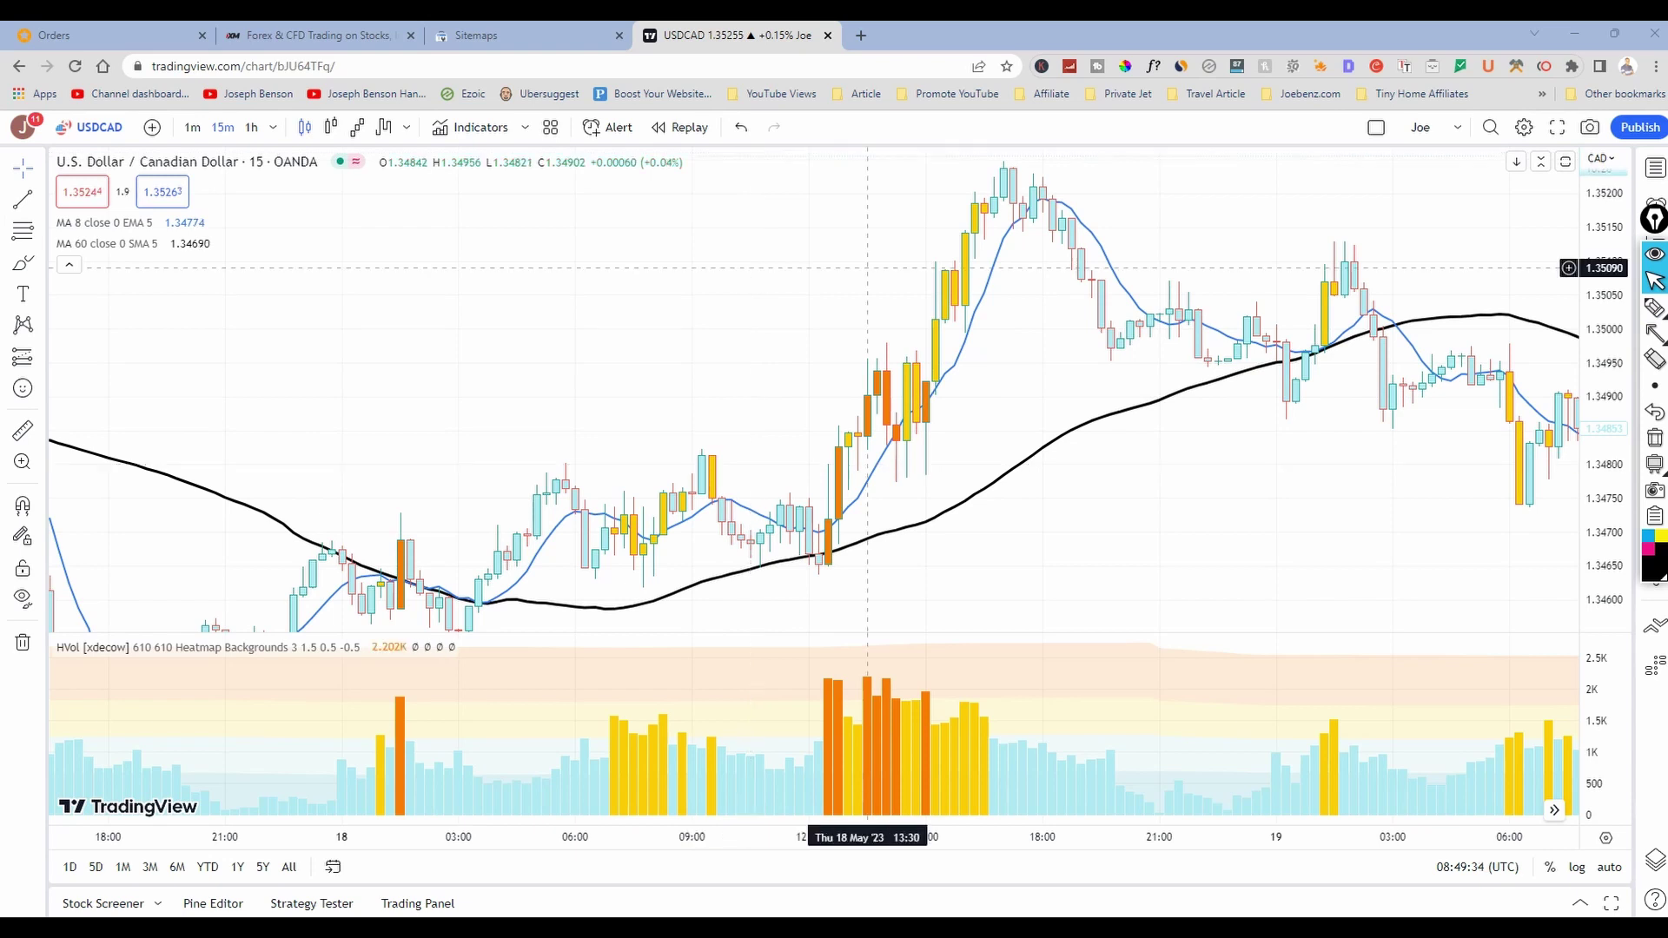
left_click_drag(576, 301, 1106, 252)
left_click_drag(809, 320, 895, 320)
left_click_drag(747, 313, 1153, 221)
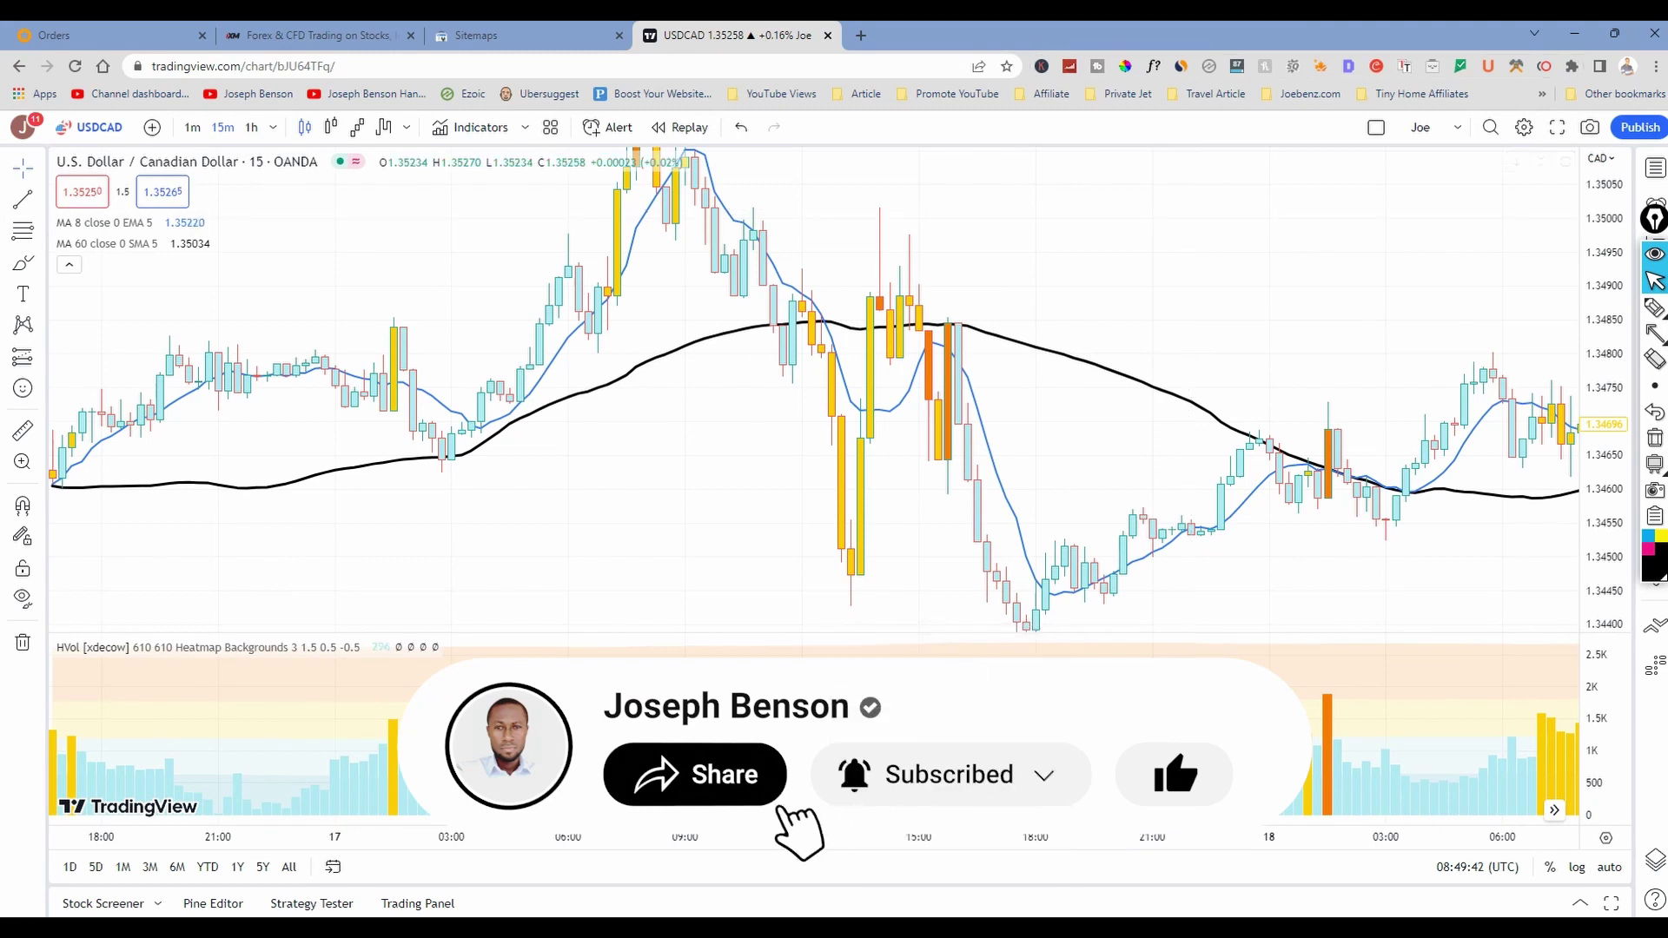
left_click_drag(987, 223, 1116, 253)
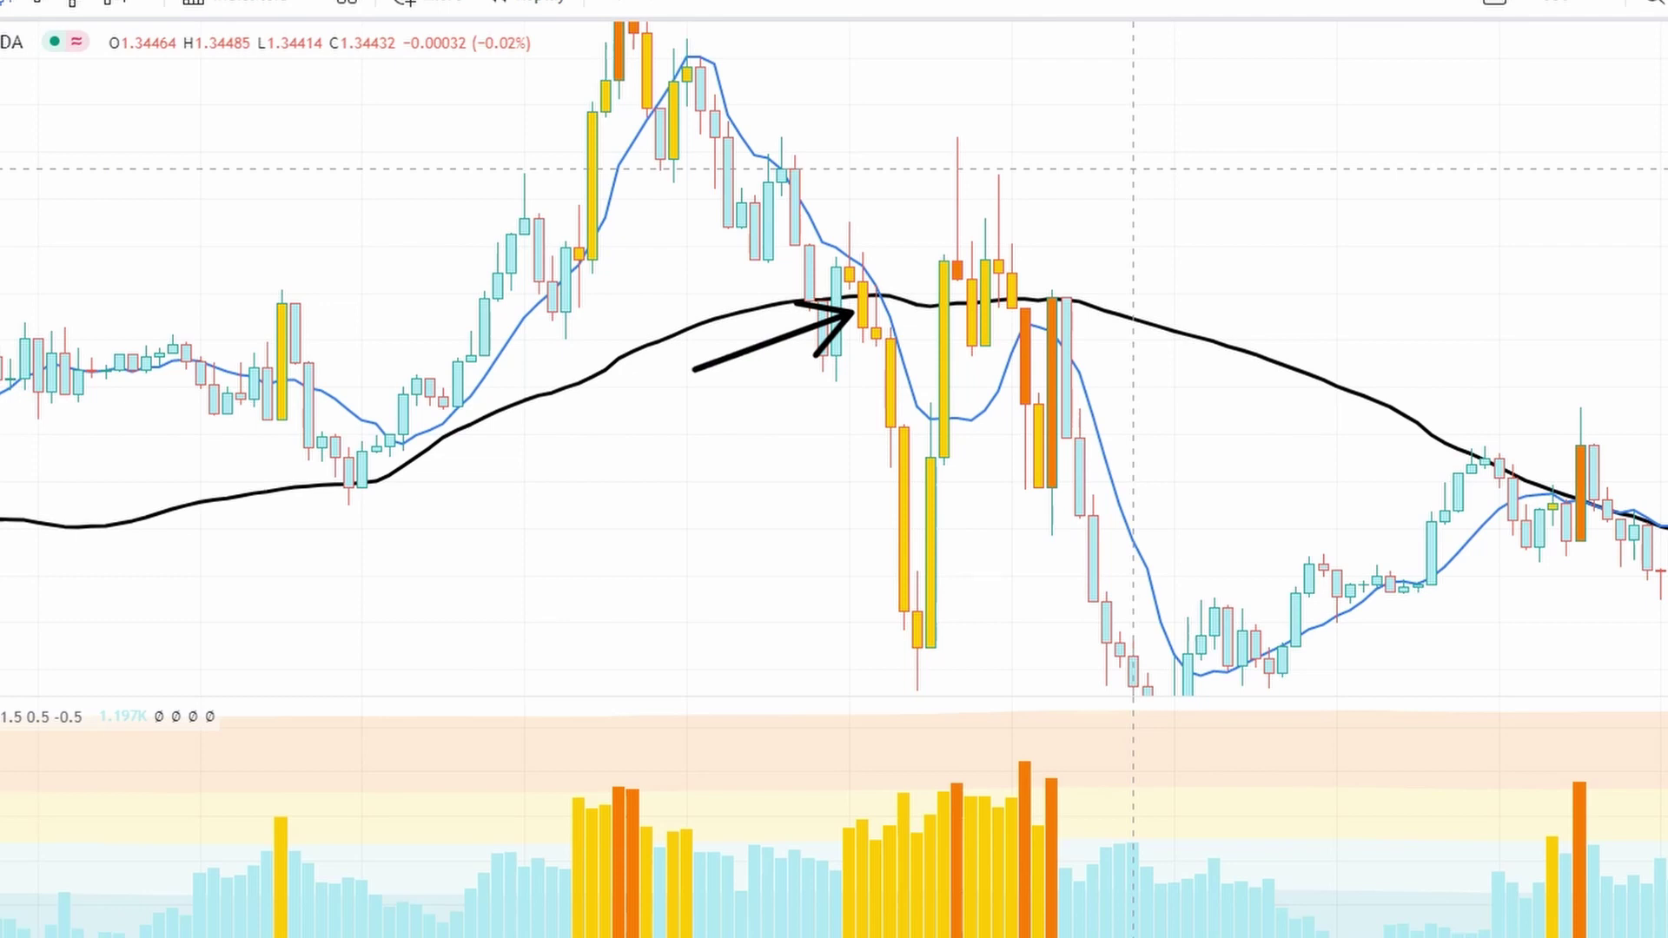
mouse_move(918, 208)
left_mouse_down()
mouse_move(874, 273)
mouse_move(900, 261)
left_mouse_up()
left_click_drag(867, 329, 915, 489)
left_click_drag(875, 448, 915, 488)
mouse_move(915, 489)
left_mouse_down()
mouse_move(928, 432)
mouse_move(918, 665)
left_mouse_up()
left_click_drag(886, 611, 918, 665)
left_click_drag(918, 664, 948, 609)
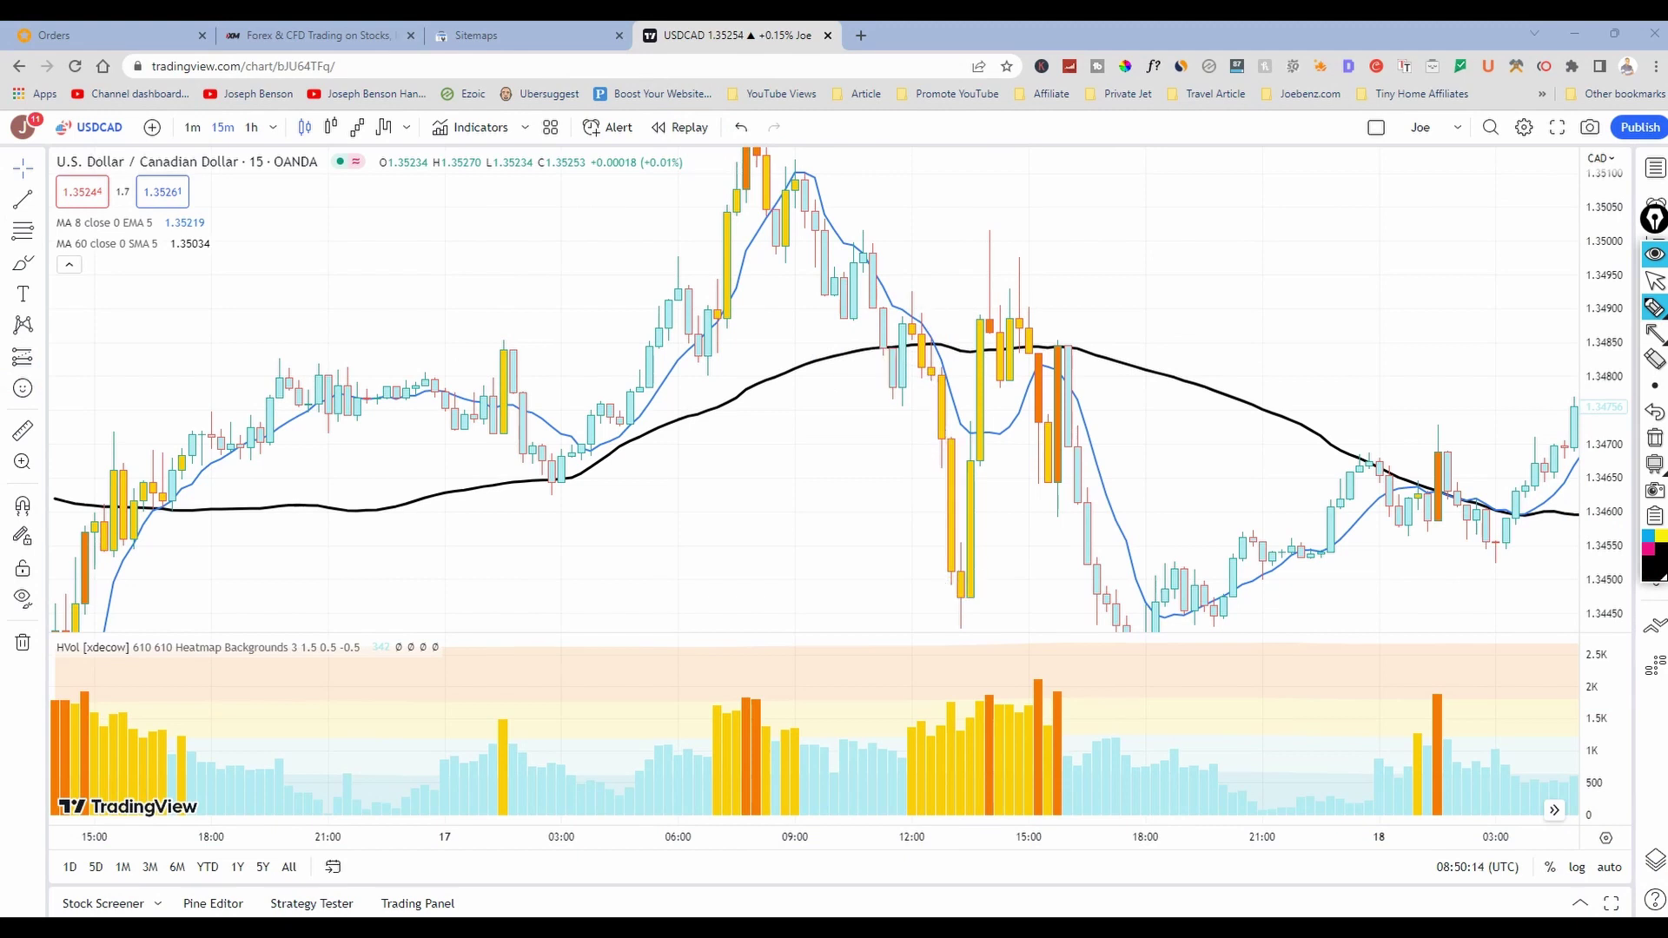
Box and tick the 17 May high-volume bars freehand, loop the decline's yellow candles, and clear the annotations
mouse_move(903, 686)
left_mouse_down()
mouse_move(905, 830)
mouse_move(1081, 816)
mouse_move(1086, 684)
mouse_move(967, 667)
mouse_move(903, 685)
left_mouse_up()
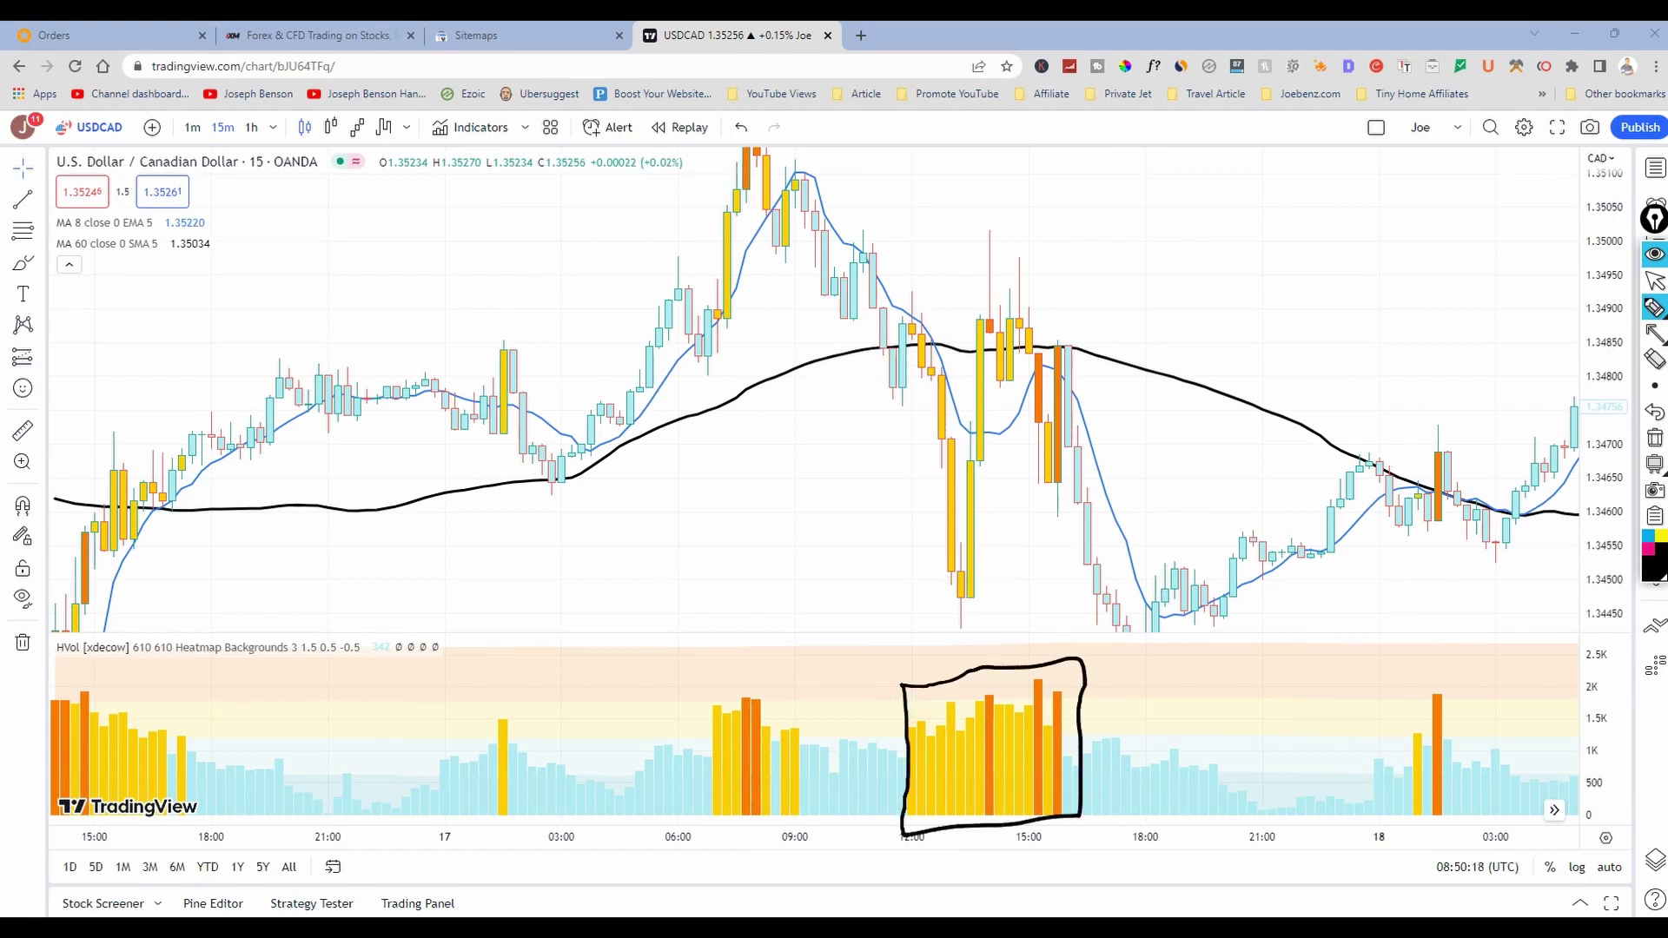
mouse_move(895, 331)
left_mouse_down()
mouse_move(923, 584)
mouse_move(984, 482)
mouse_move(896, 309)
left_mouse_up()
mouse_move(956, 744)
left_mouse_down()
mouse_move(1000, 753)
mouse_move(1064, 690)
left_mouse_up()
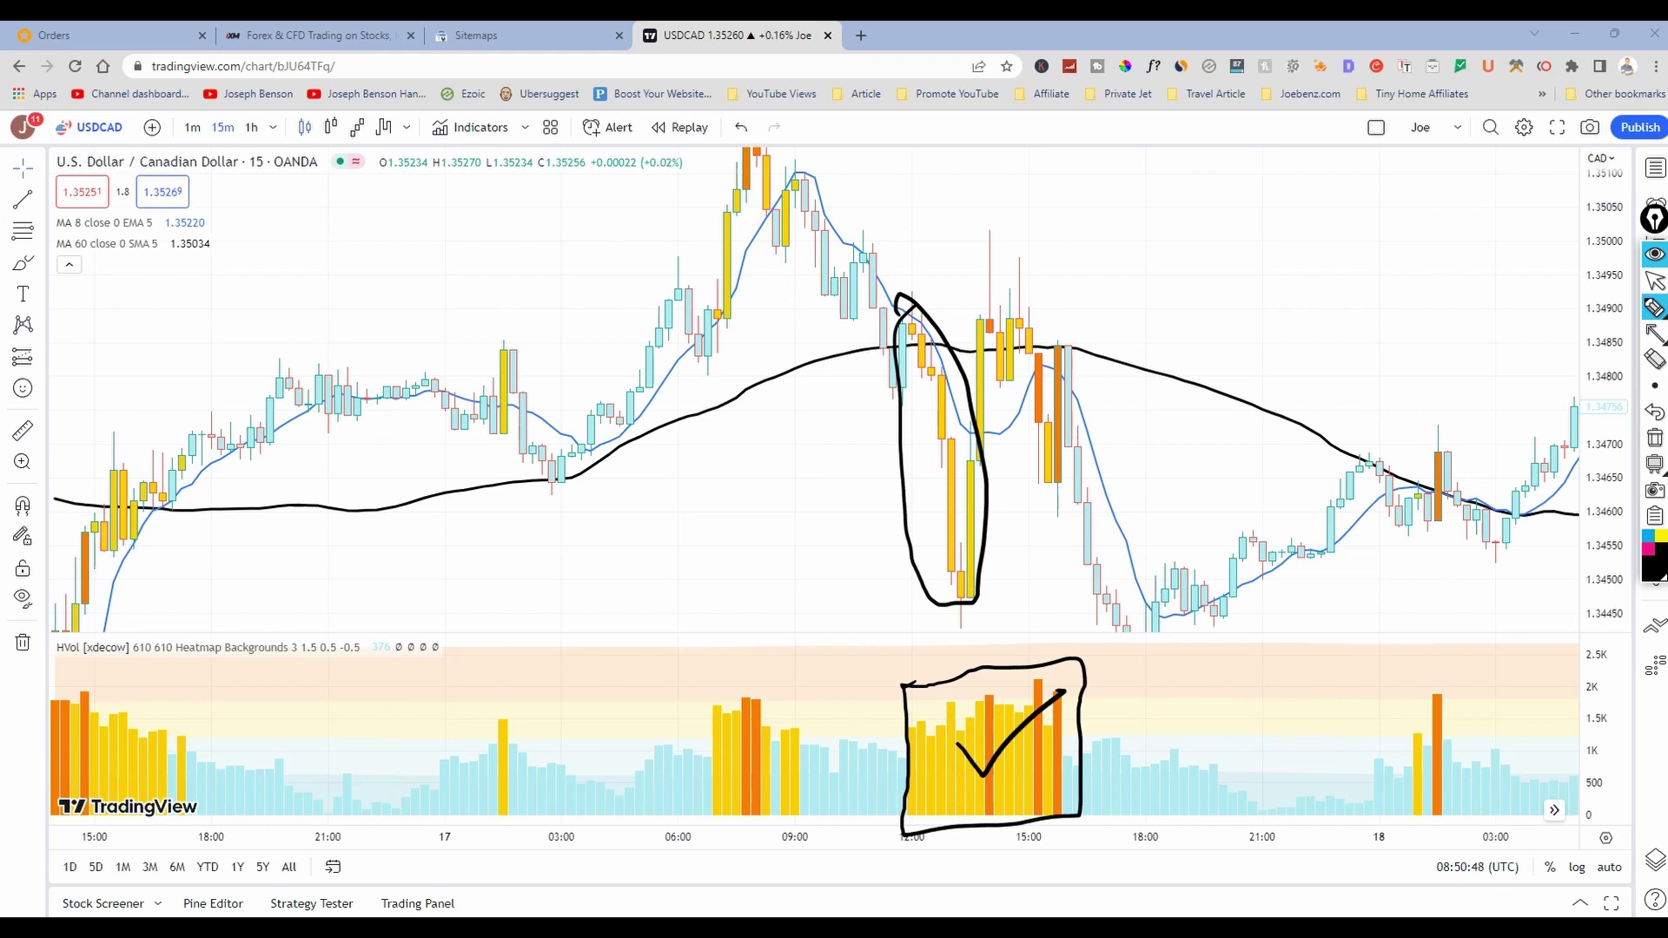
key("e")
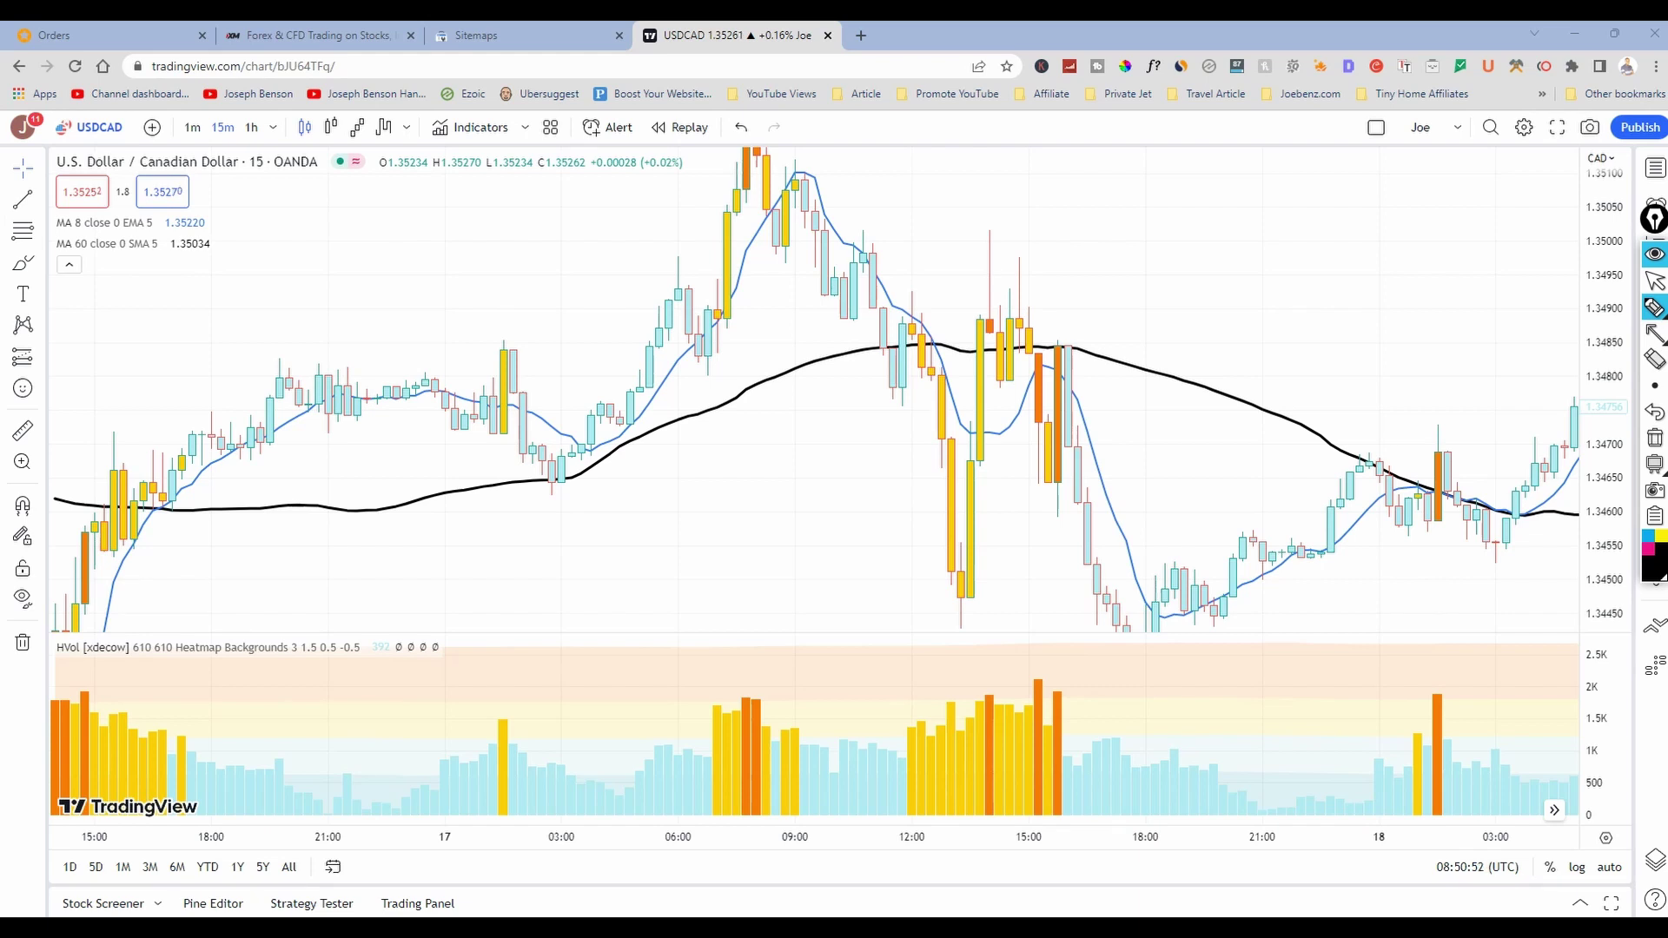
Draw freehand arrows pointing at the black and blue moving averages beside the 17 May decline, and clear them
mouse_move(962, 254)
left_mouse_down()
mouse_move(945, 354)
mouse_move(966, 306)
left_mouse_up()
mouse_move(830, 416)
left_mouse_down()
mouse_move(952, 391)
mouse_move(939, 424)
left_mouse_up()
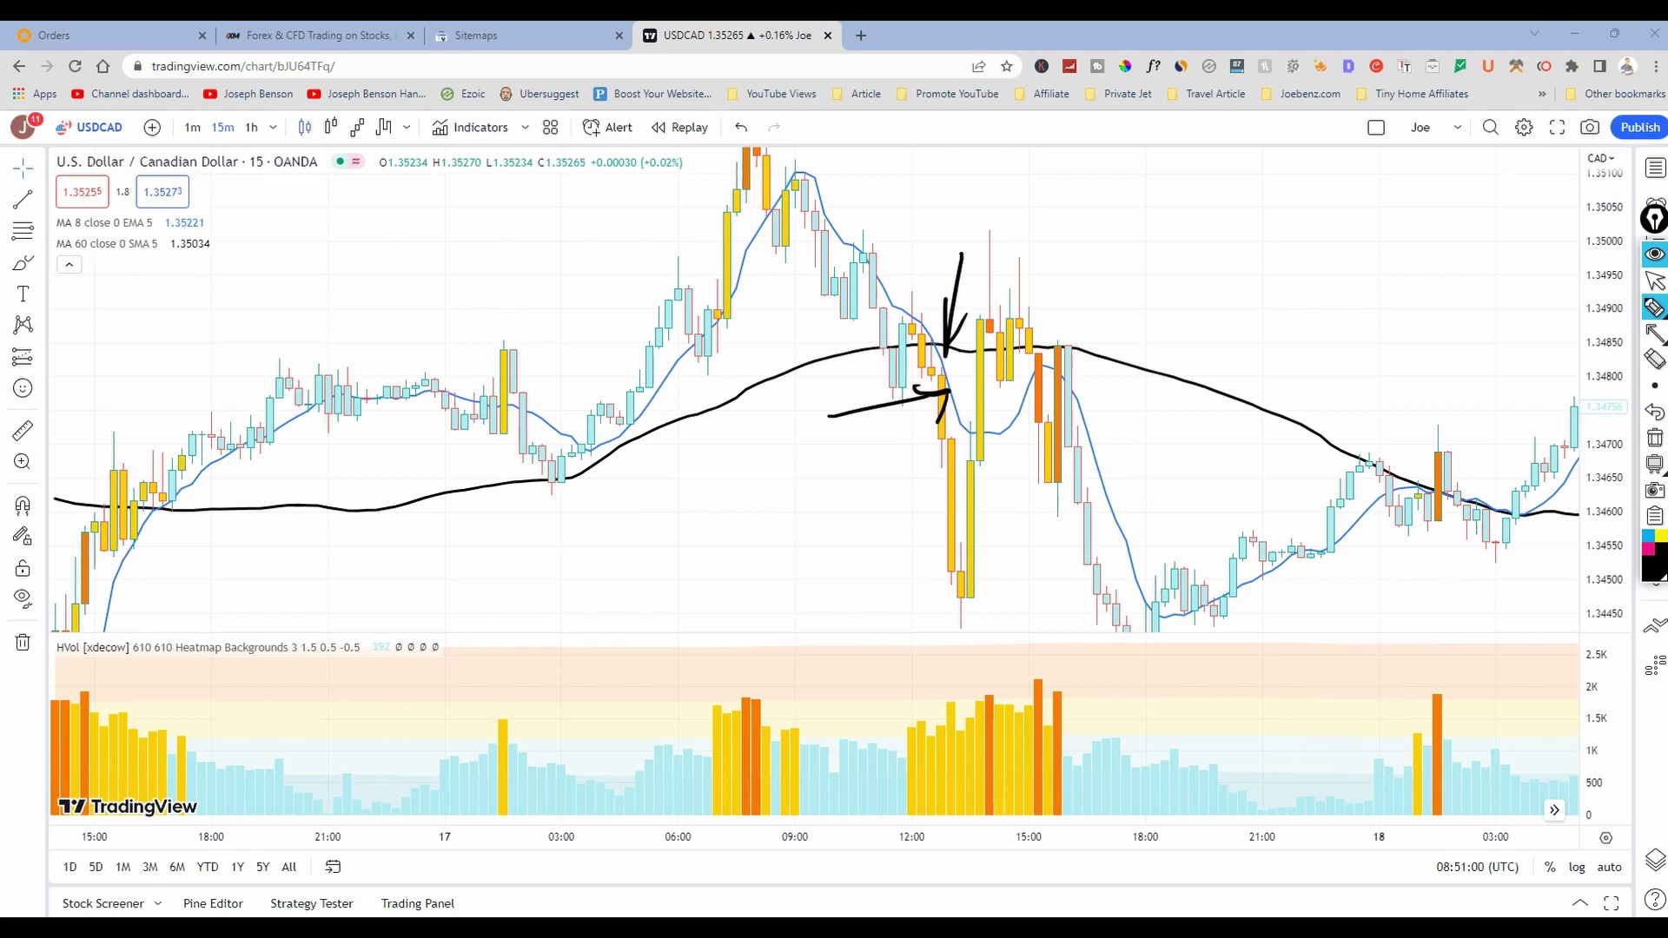
key("Escape")
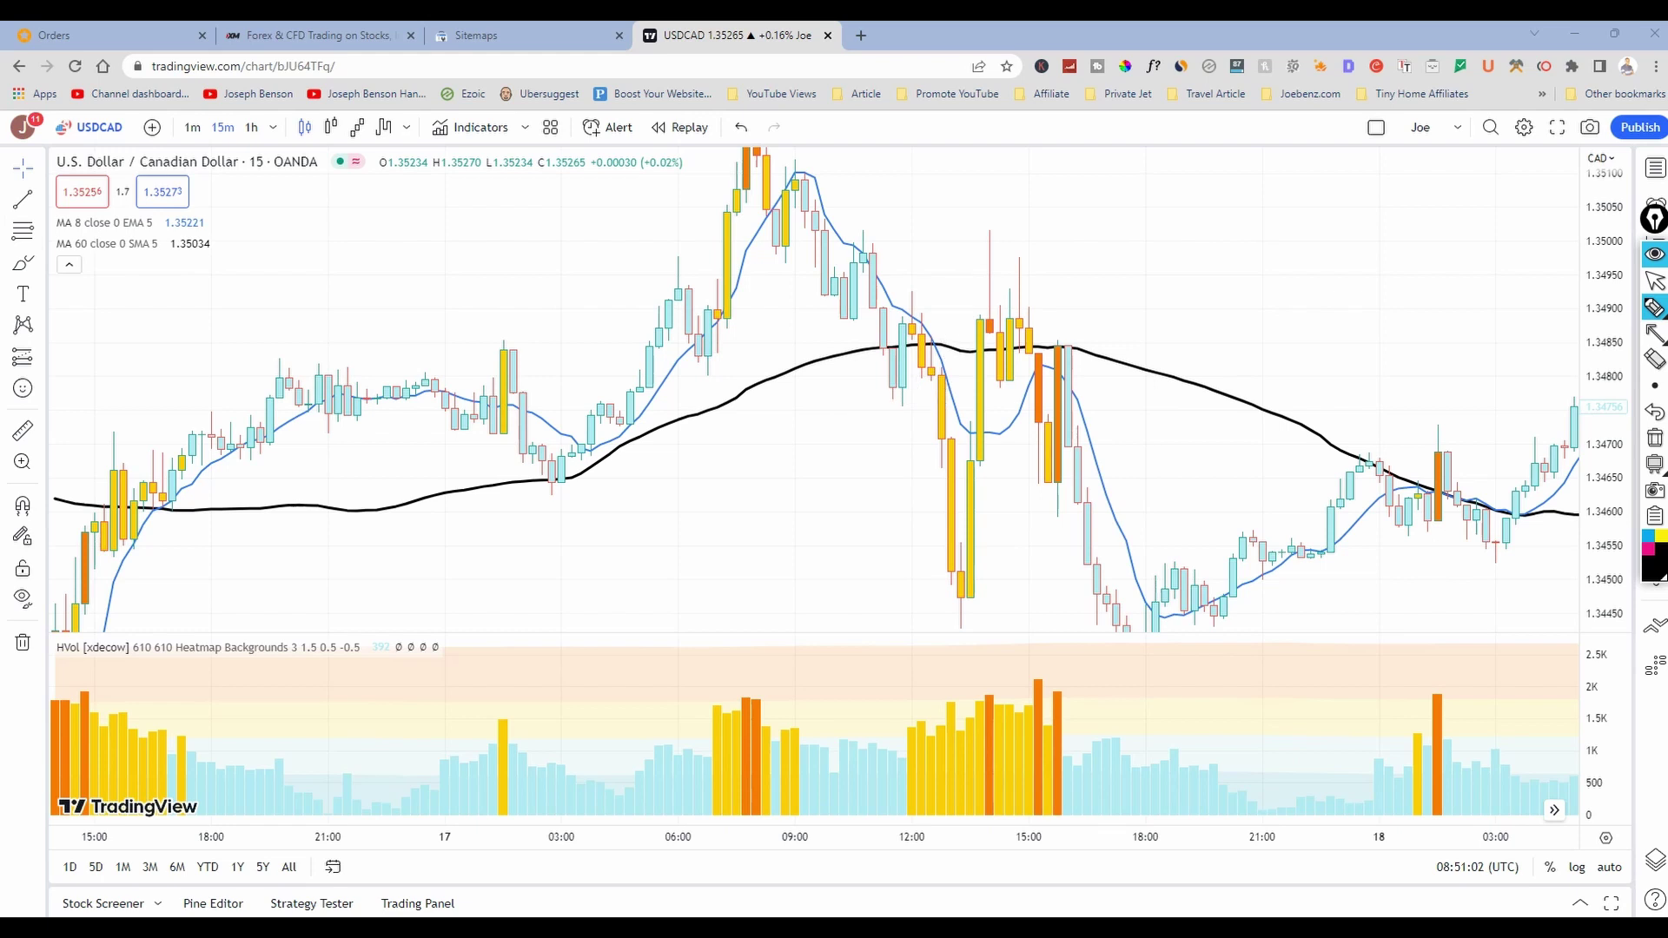
Draw a large freehand loop with a check mark over the 17 May moving average crossing, and clear the annotations
mouse_move(982, 252)
left_mouse_down()
mouse_move(1165, 376)
mouse_move(1021, 198)
left_mouse_up()
left_click_drag(942, 317, 1126, 163)
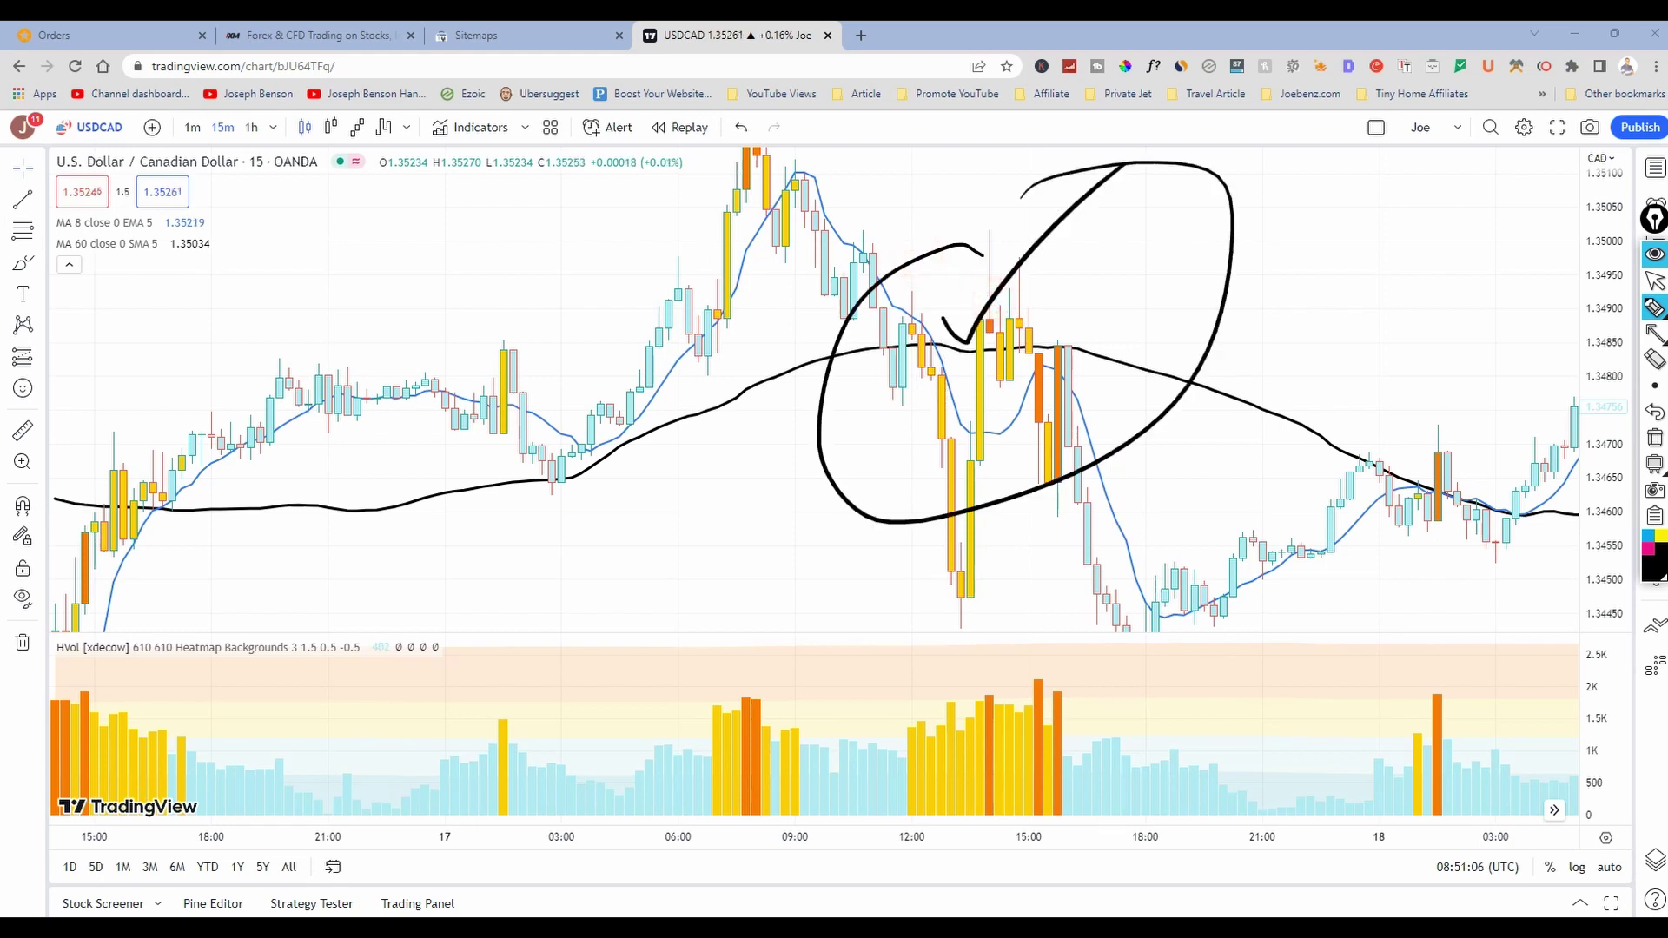
key("Escape")
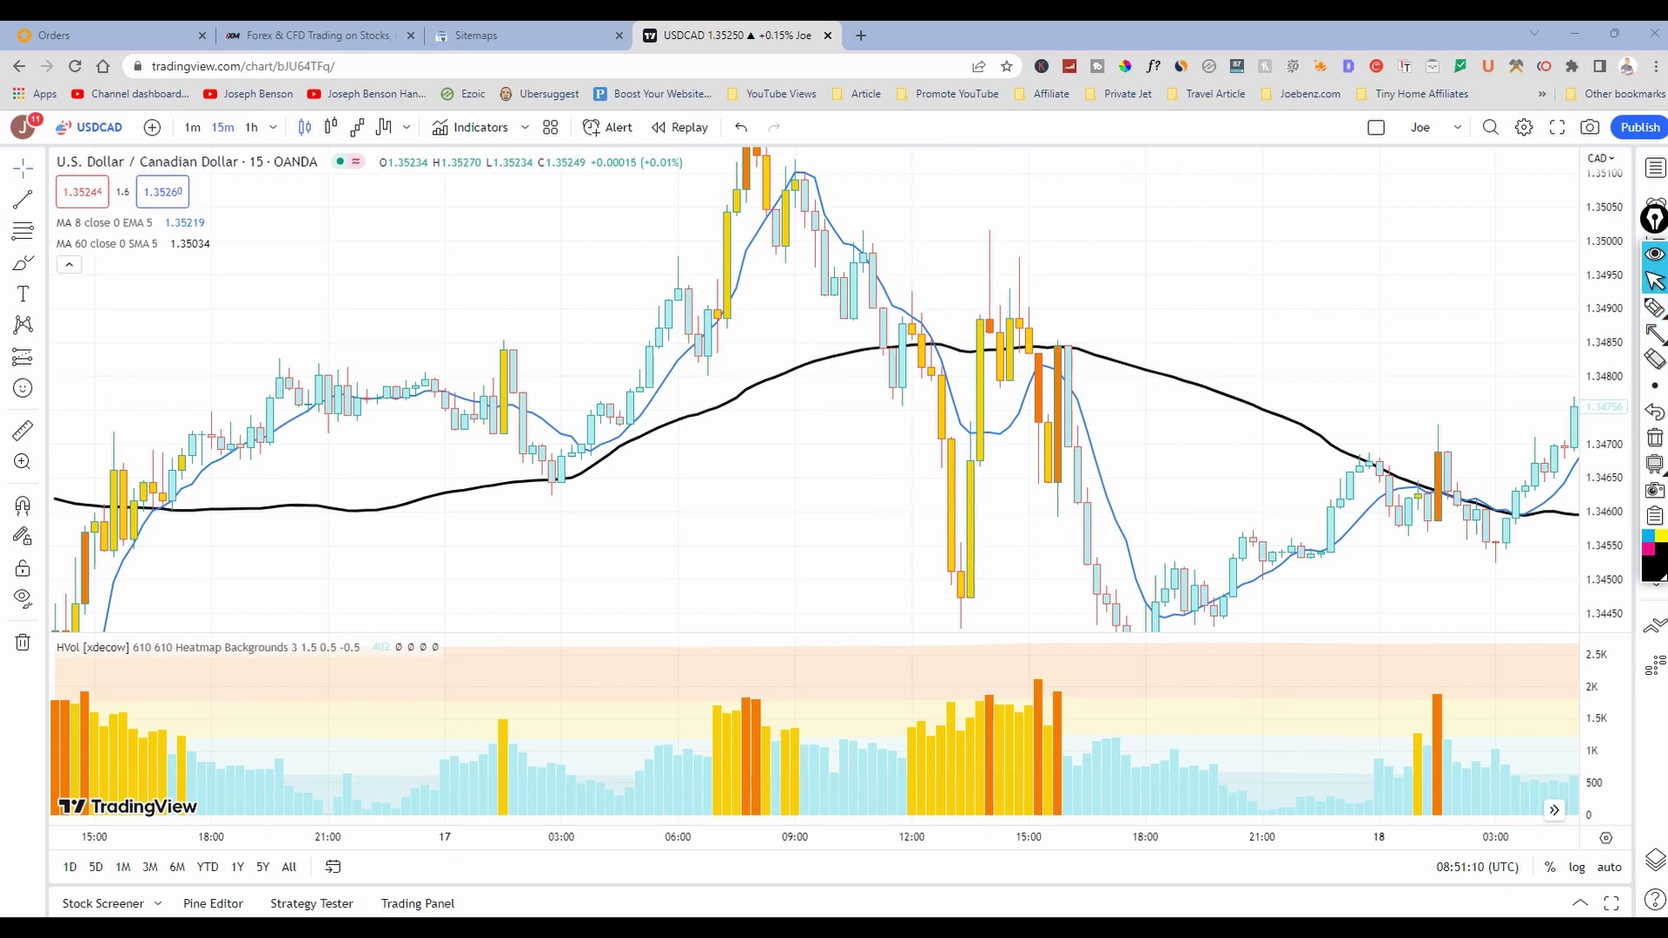
Mark the 16 May drop with arrows and a freehand box around its high-volume bars, and clear the annotations
left_click_drag(380, 260, 947, 266)
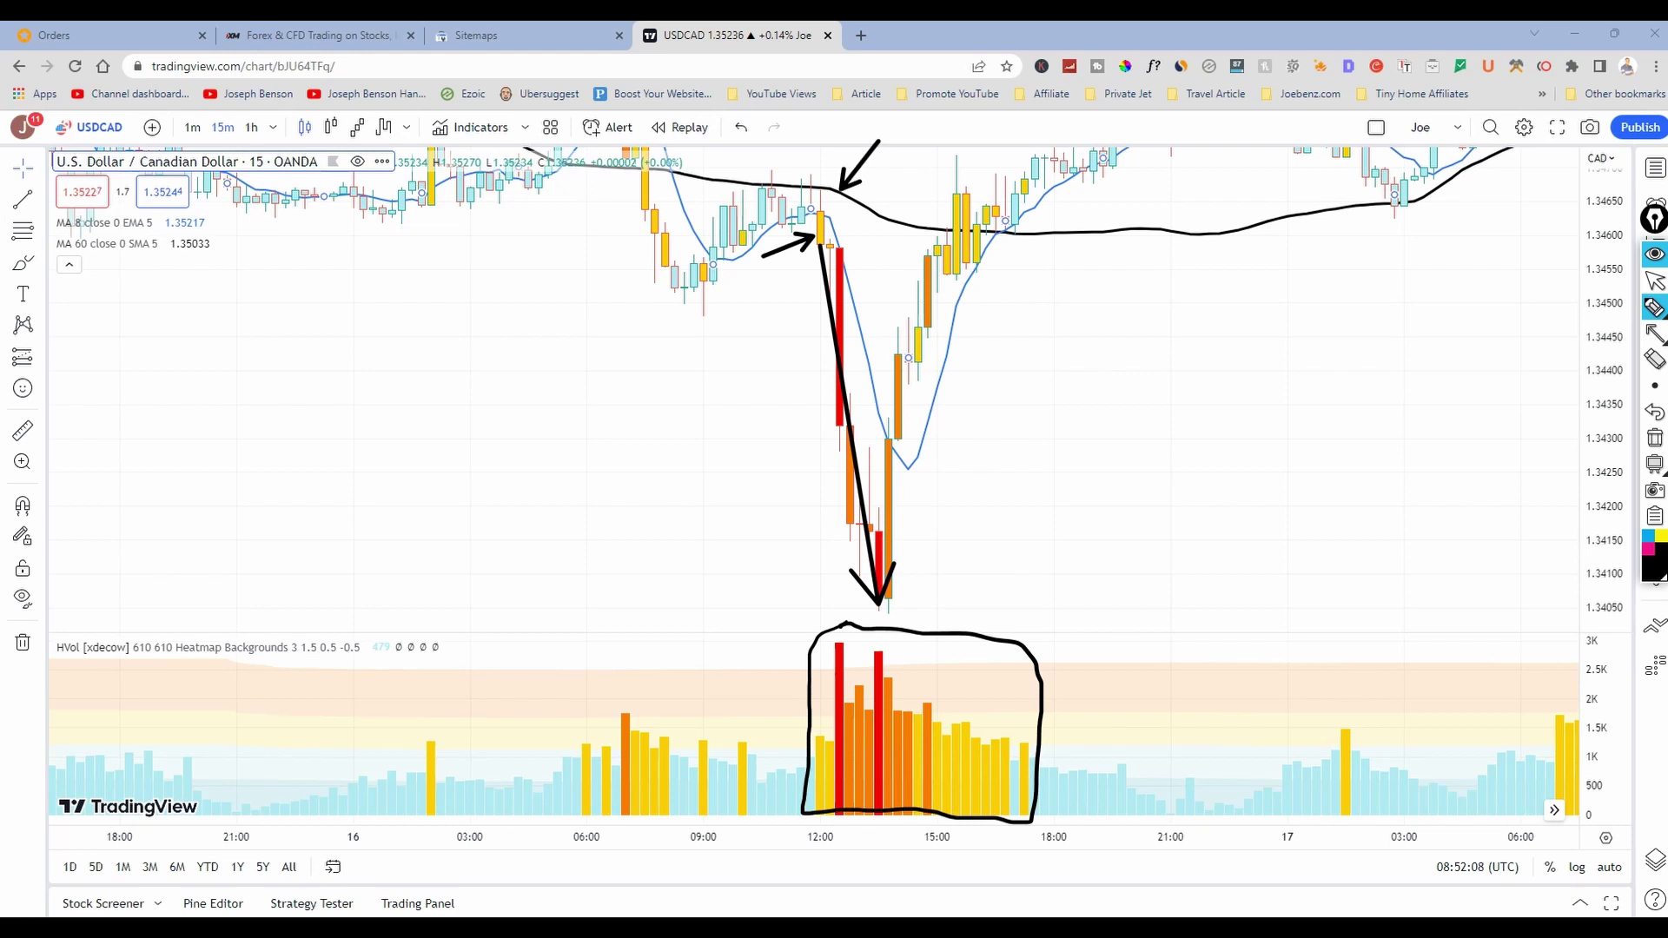
key("Delete")
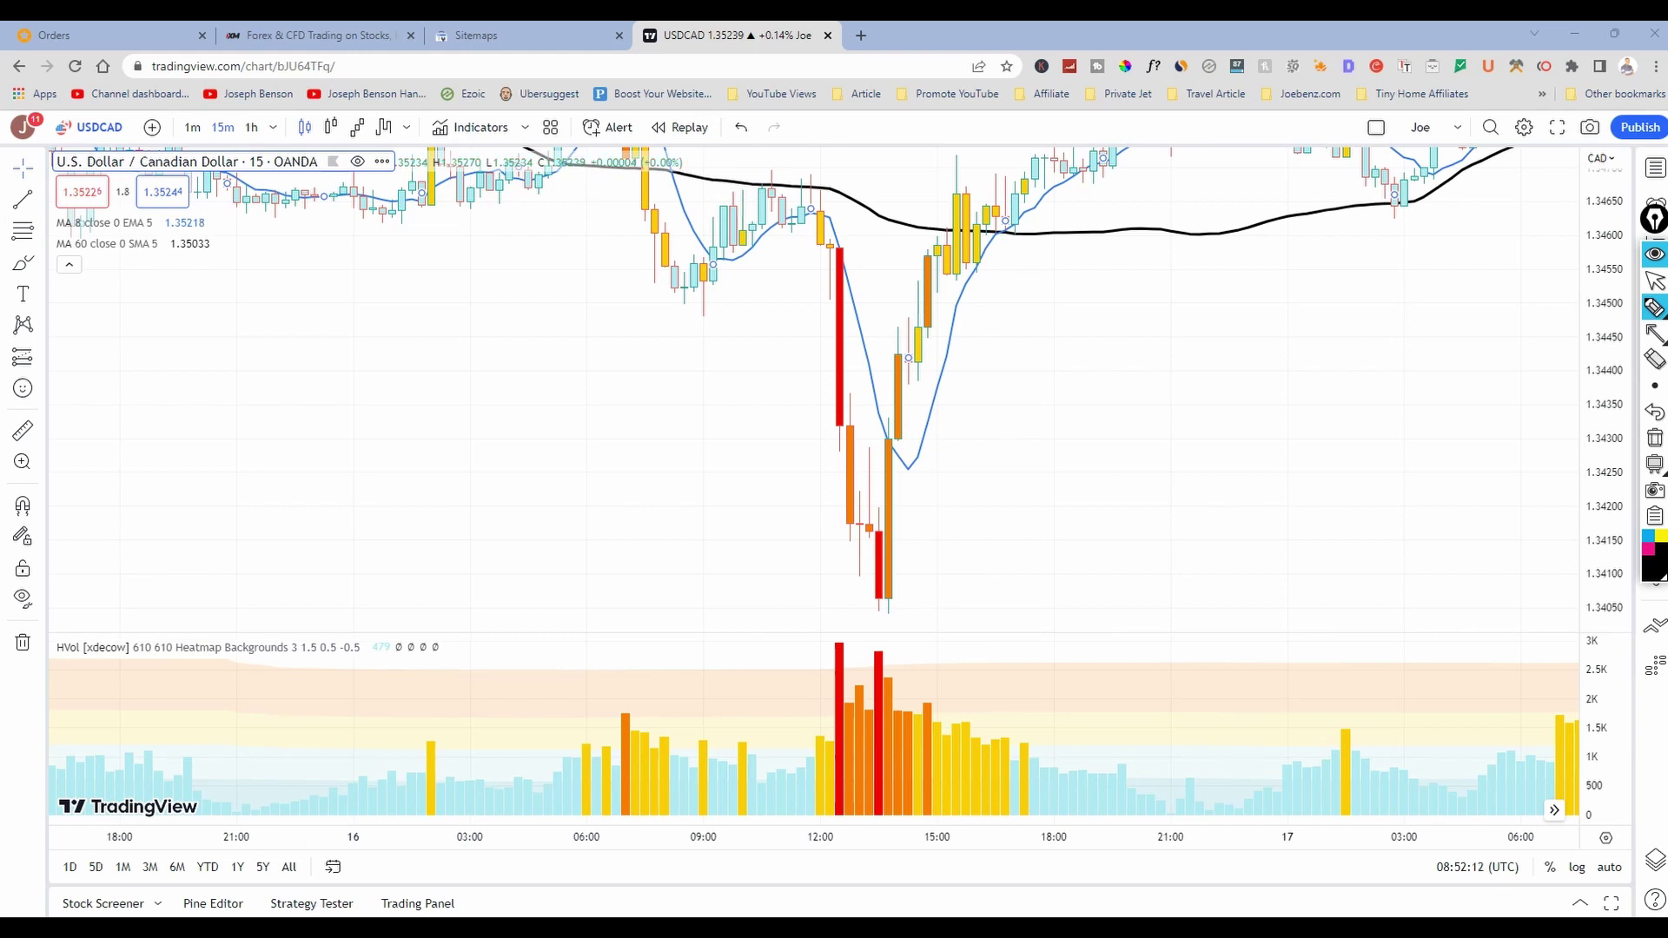
Move the chart forward from the 16 May drop through the following days to the latest 23 May candles
left_click(1656, 280)
mouse_move(1203, 352)
left_mouse_down()
mouse_move(1169, 442)
mouse_move(708, 488)
mouse_move(930, 455)
mouse_move(1036, 409)
left_mouse_up()
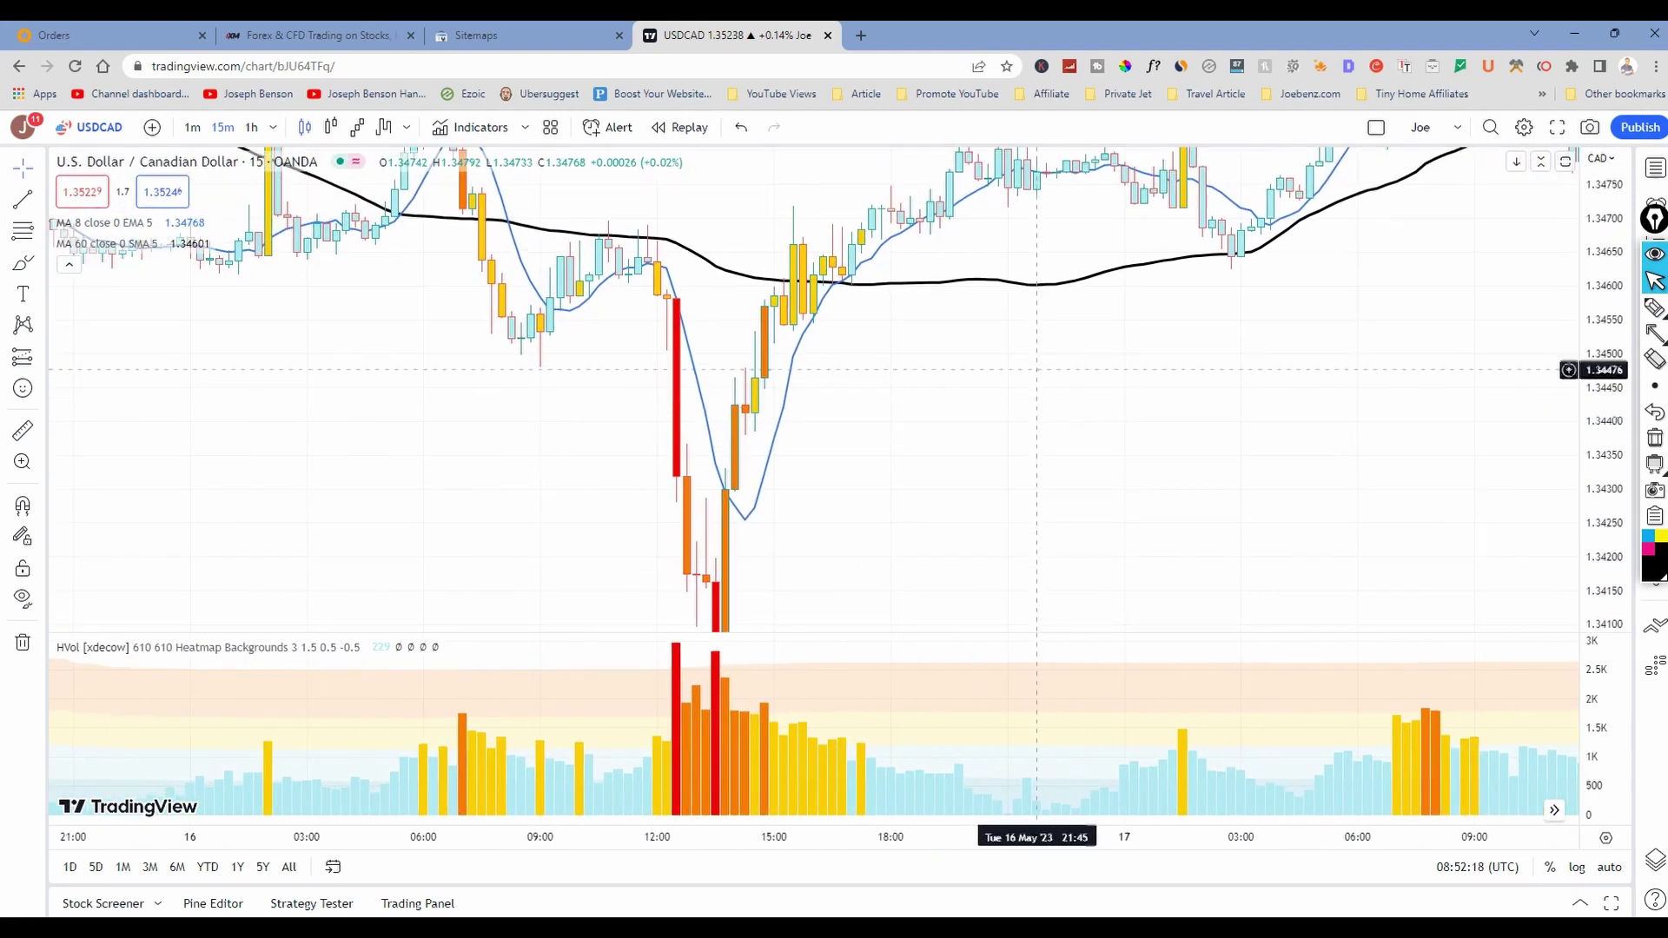
left_click(1242, 383)
left_click_drag(1251, 382, 764, 408)
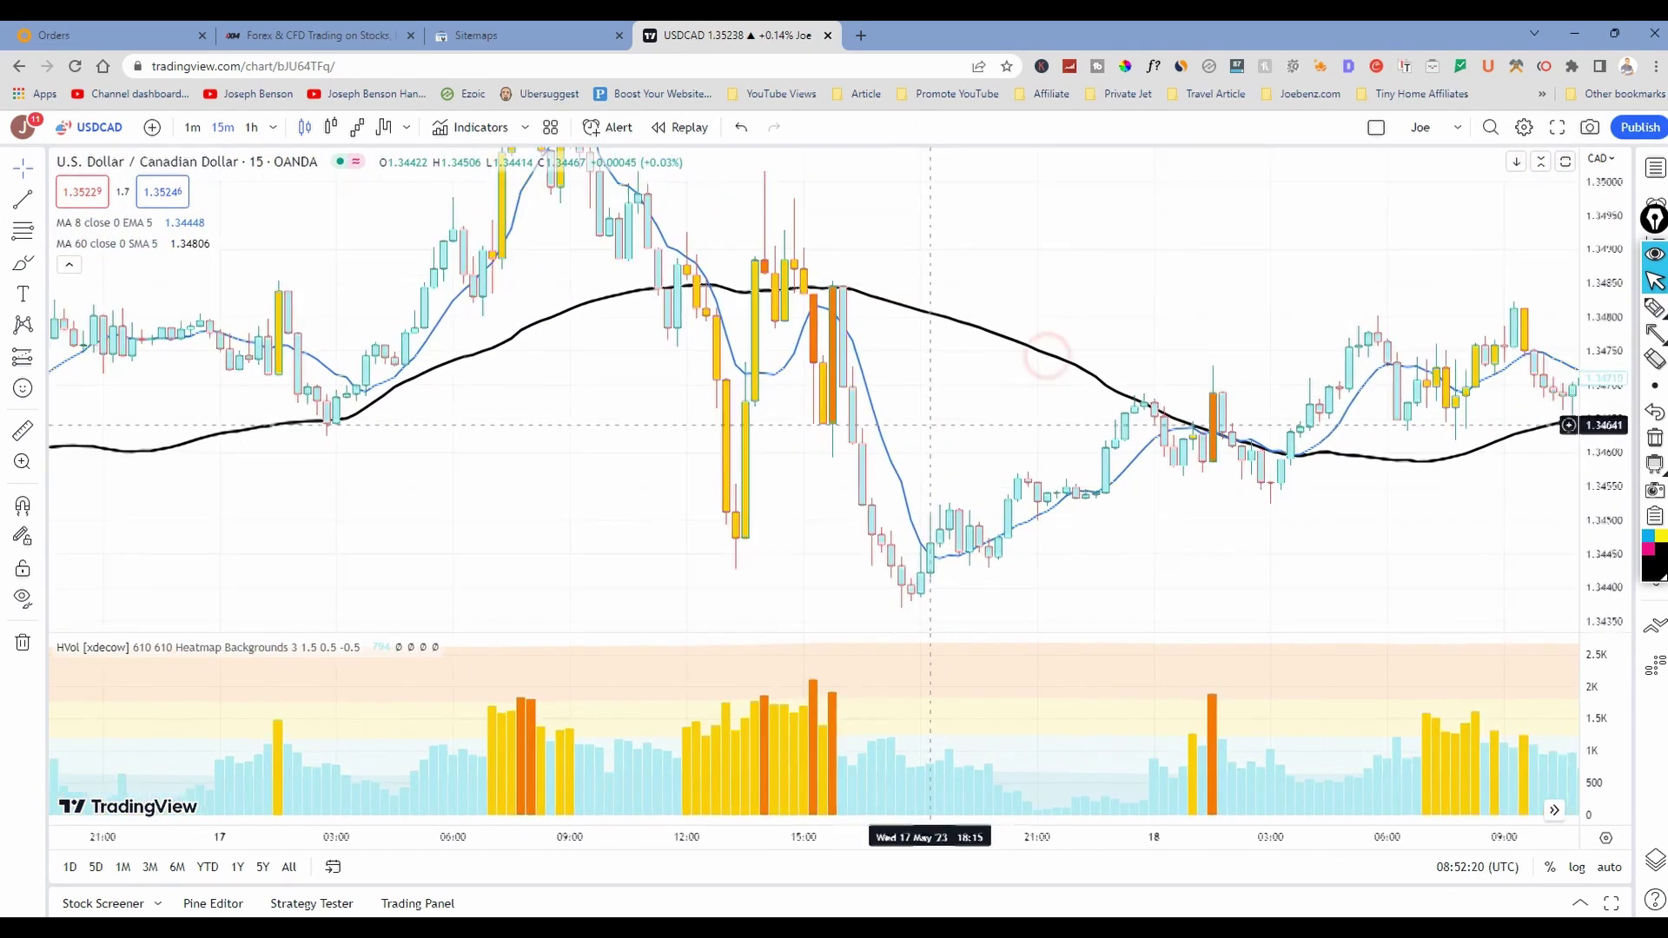
left_click_drag(880, 456, 800, 447)
left_click_drag(916, 287, 801, 330)
left_click_drag(1086, 330, 584, 347)
left_click_drag(1221, 496, 350, 526)
left_click_drag(1095, 513, 410, 558)
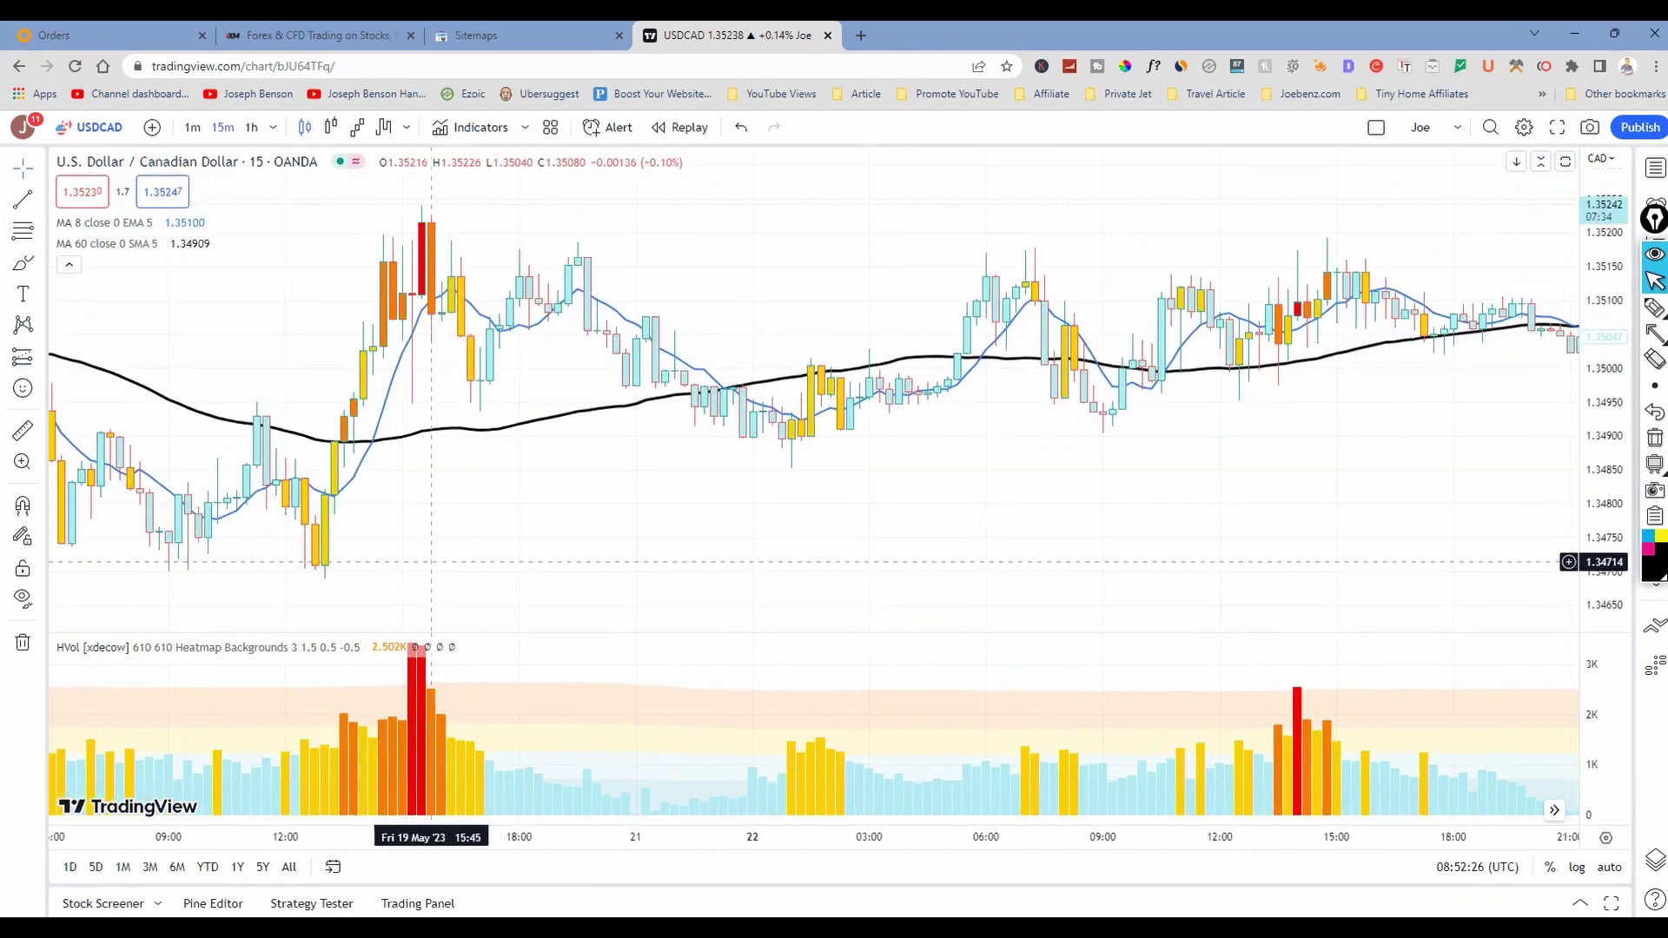
left_click_drag(1166, 564, 441, 543)
mouse_move(1232, 533)
left_mouse_down()
mouse_move(1160, 475)
mouse_move(1037, 533)
left_mouse_up()
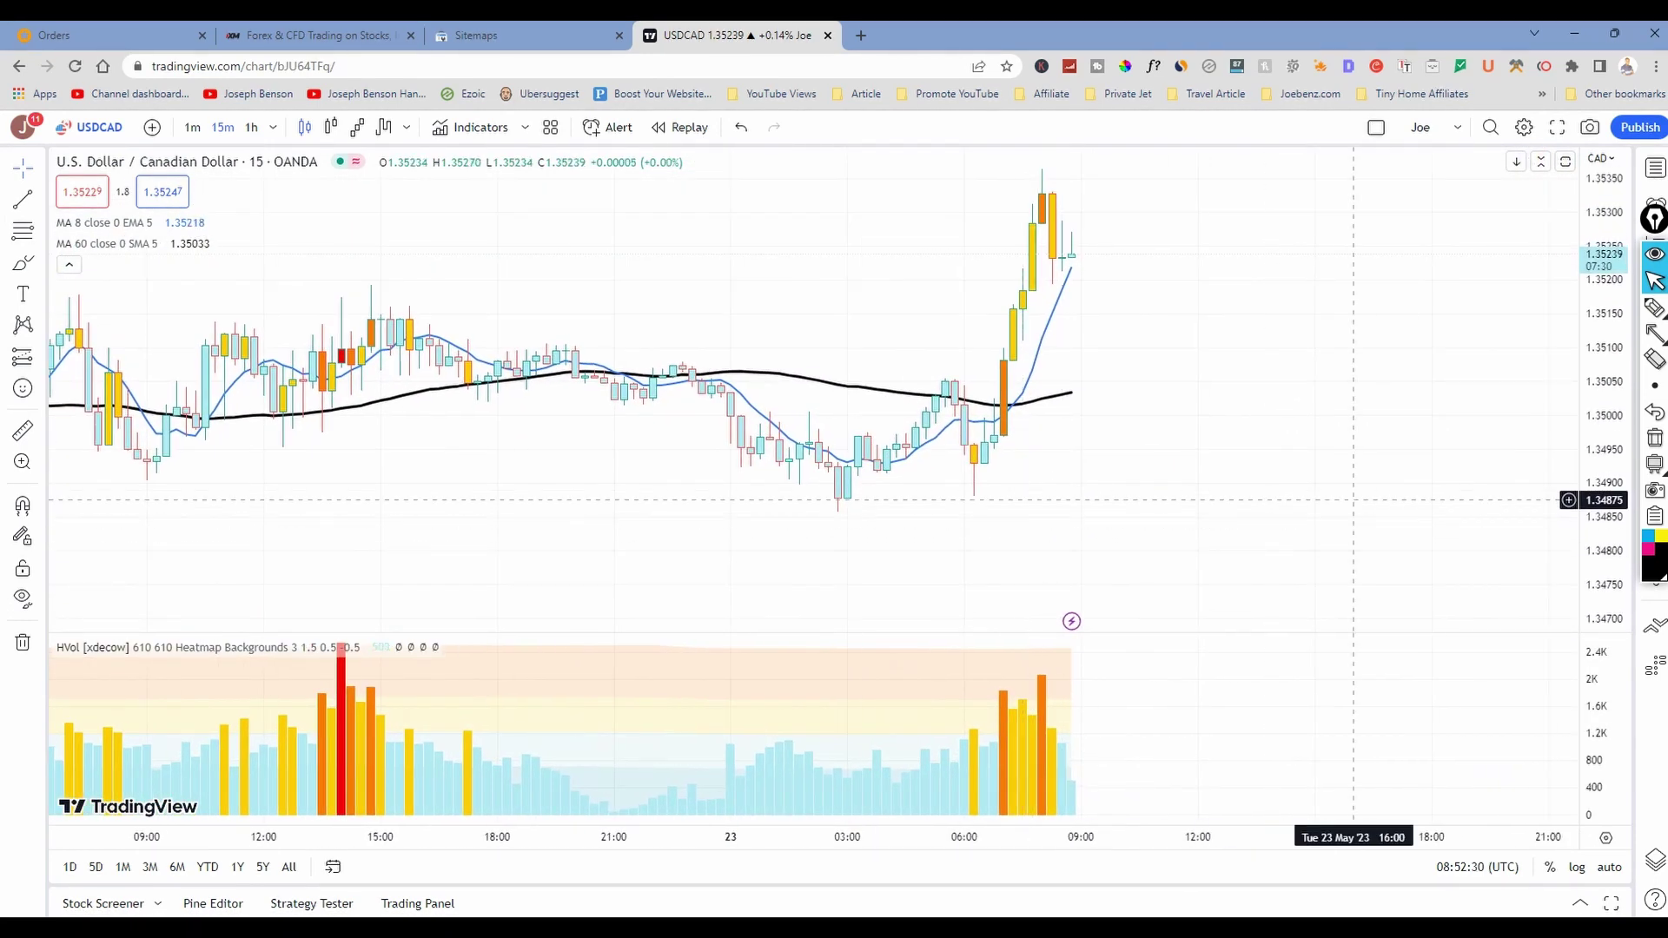